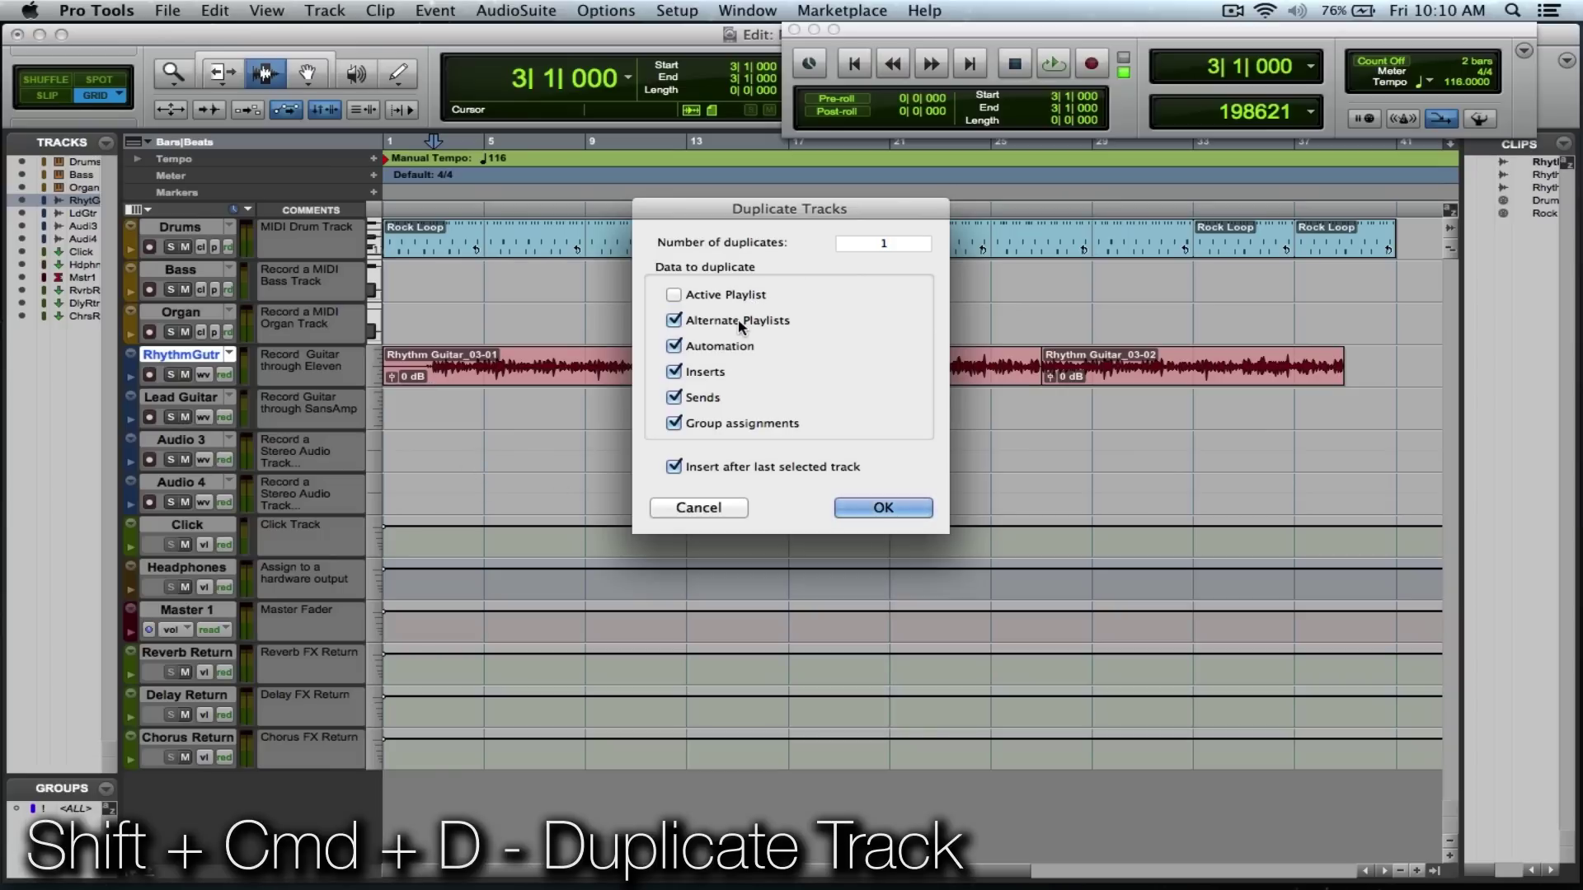
# Duplicate the rhythm guitar track once with only its automation, inserts and sends, and pan the duplicate fully right in the mixer
pyautogui.click(674, 423)
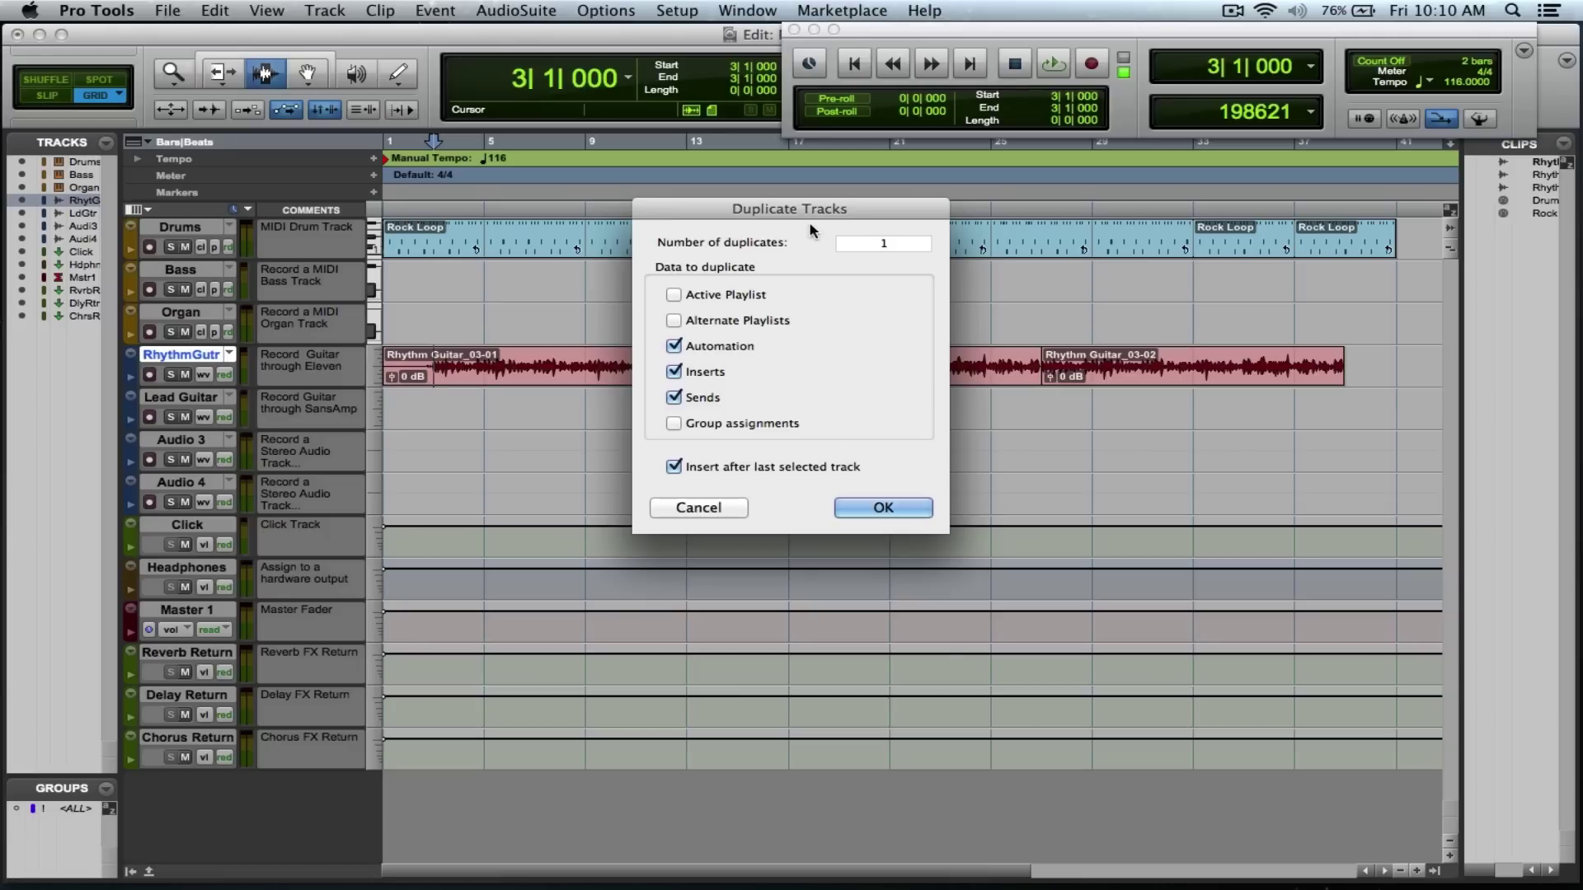
pyautogui.click(886, 515)
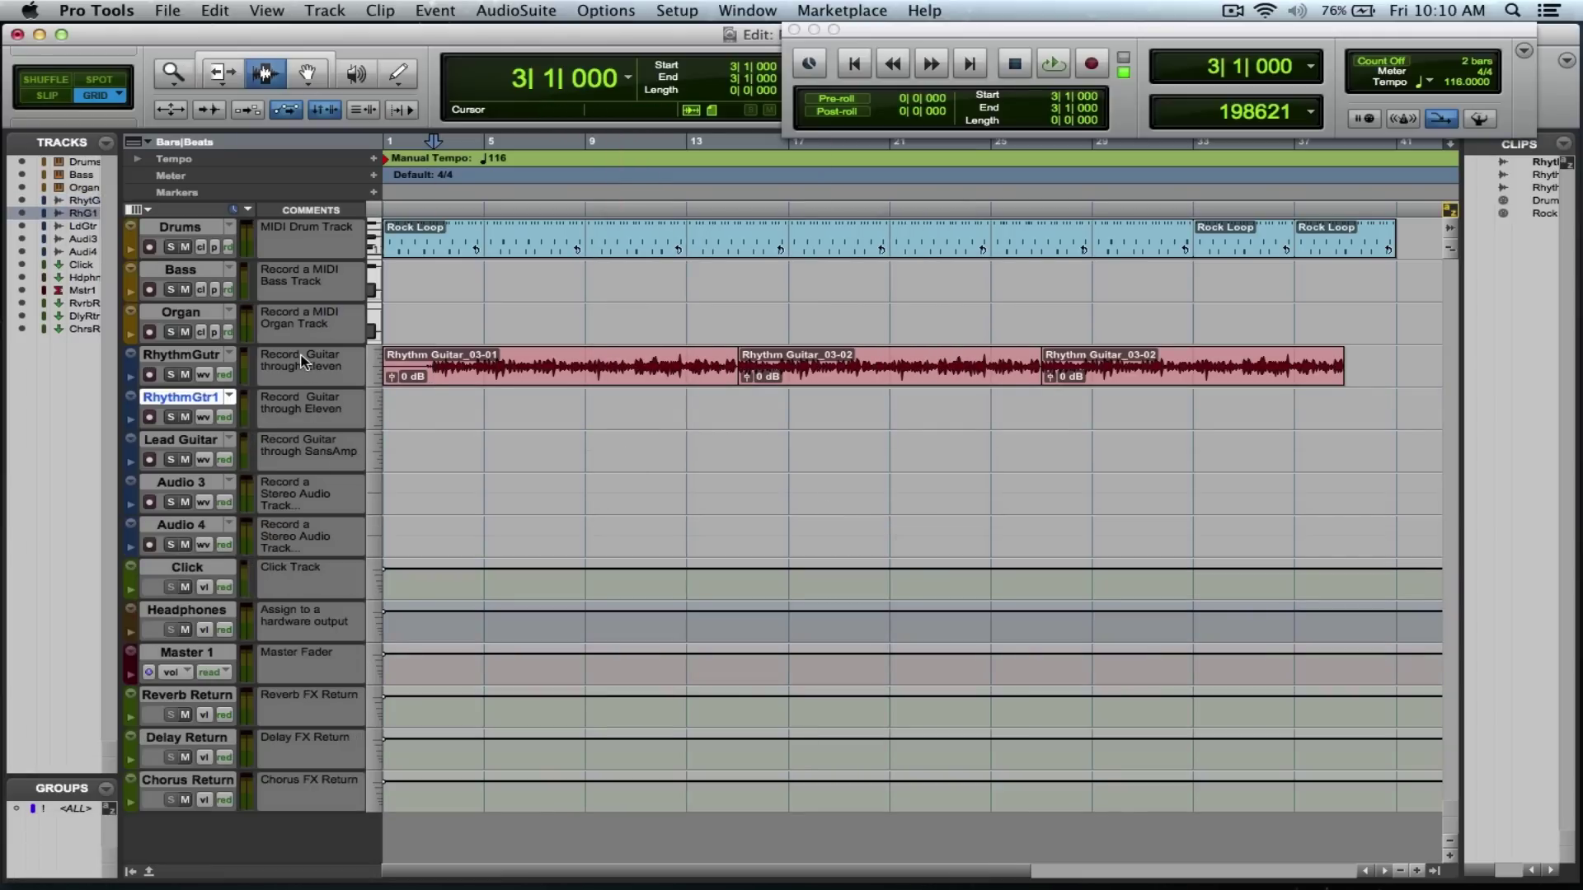
pyautogui.press('super+equal')
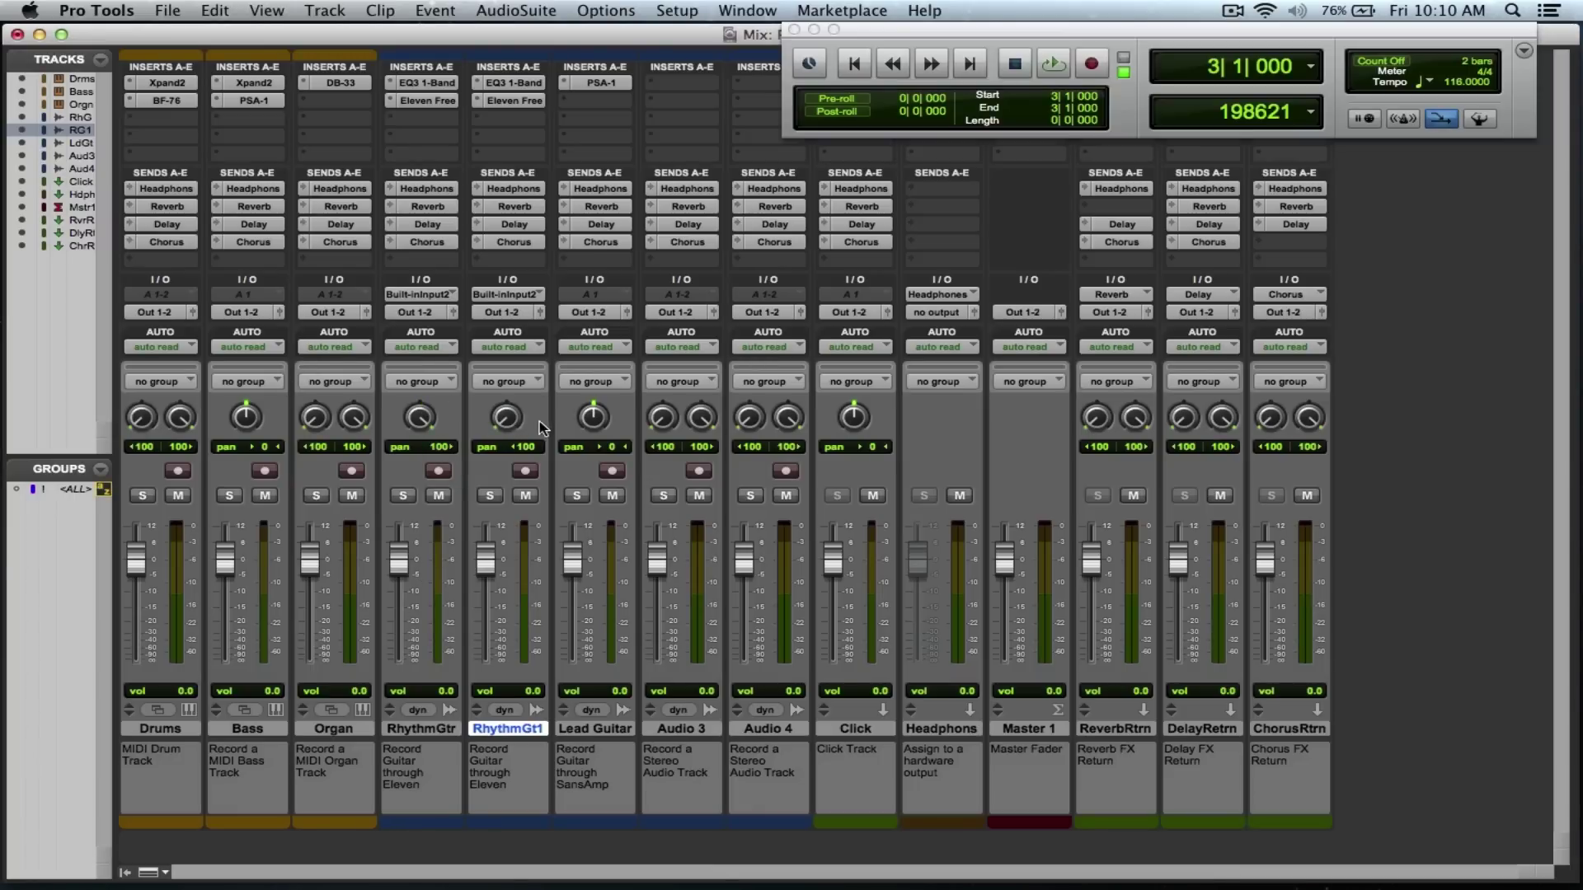
pyautogui.press('super+equal')
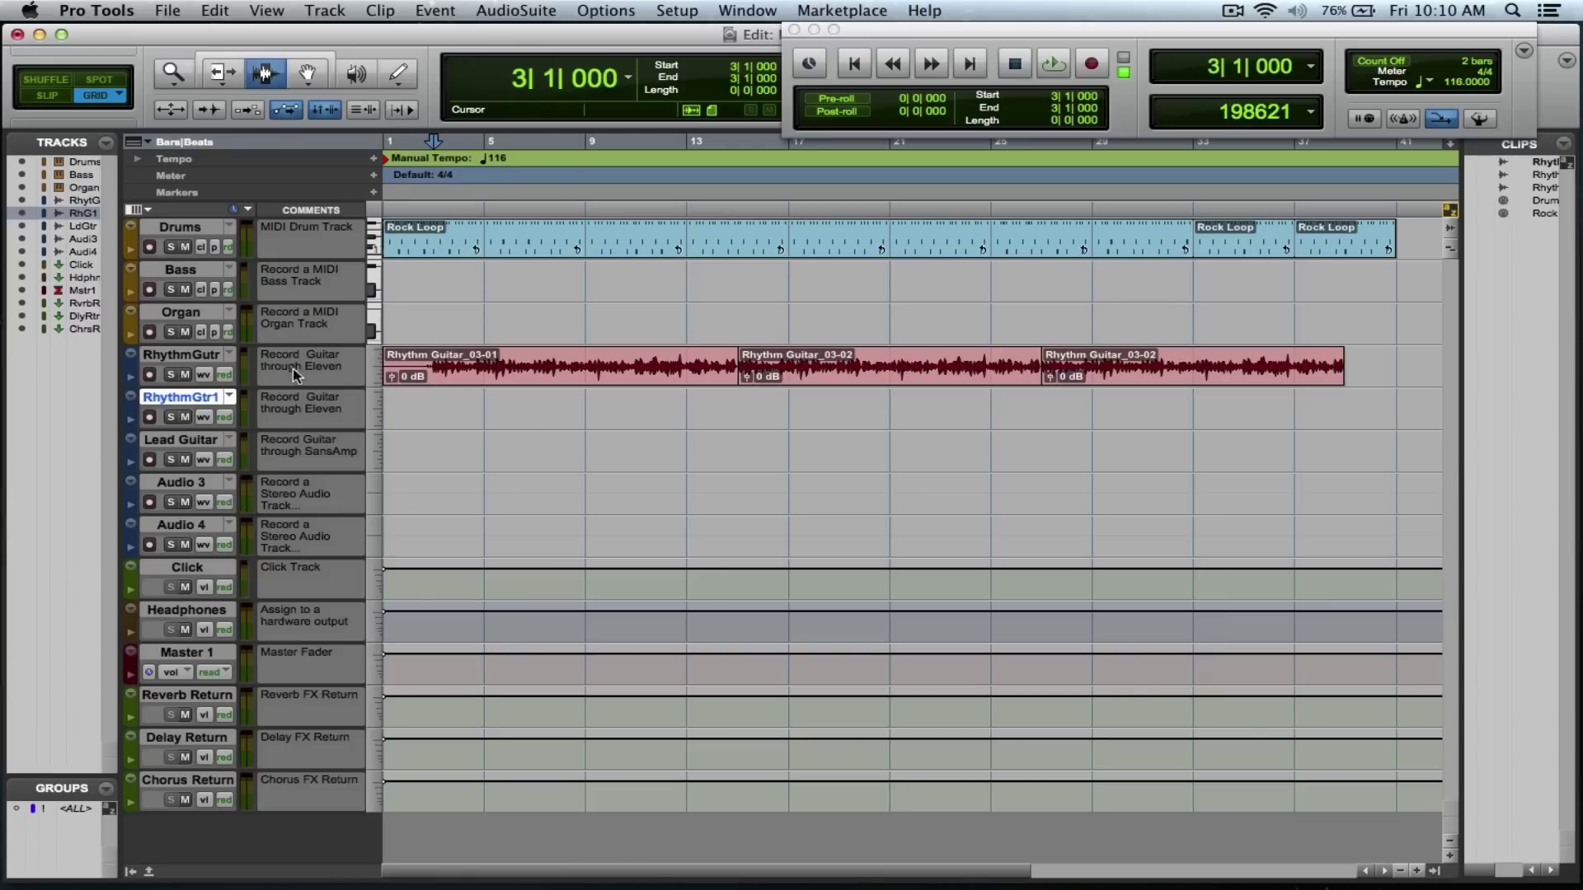
# Record-arm the duplicated rhythm guitar track and record a new take from the start of the session
pyautogui.click(149, 418)
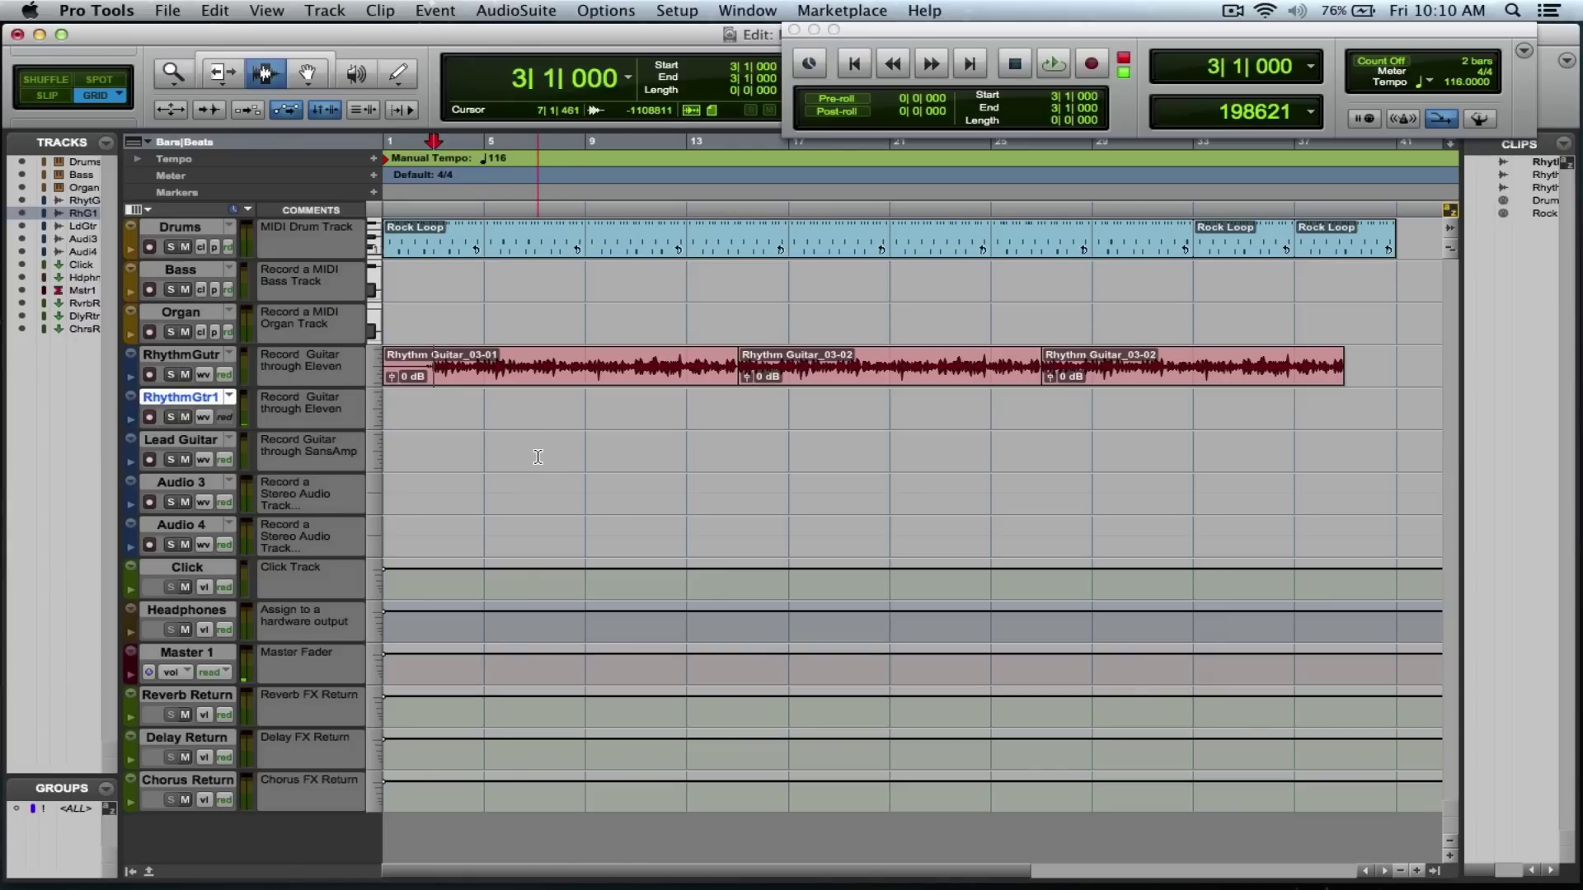
pyautogui.press('Return')
pyautogui.press('super+space')
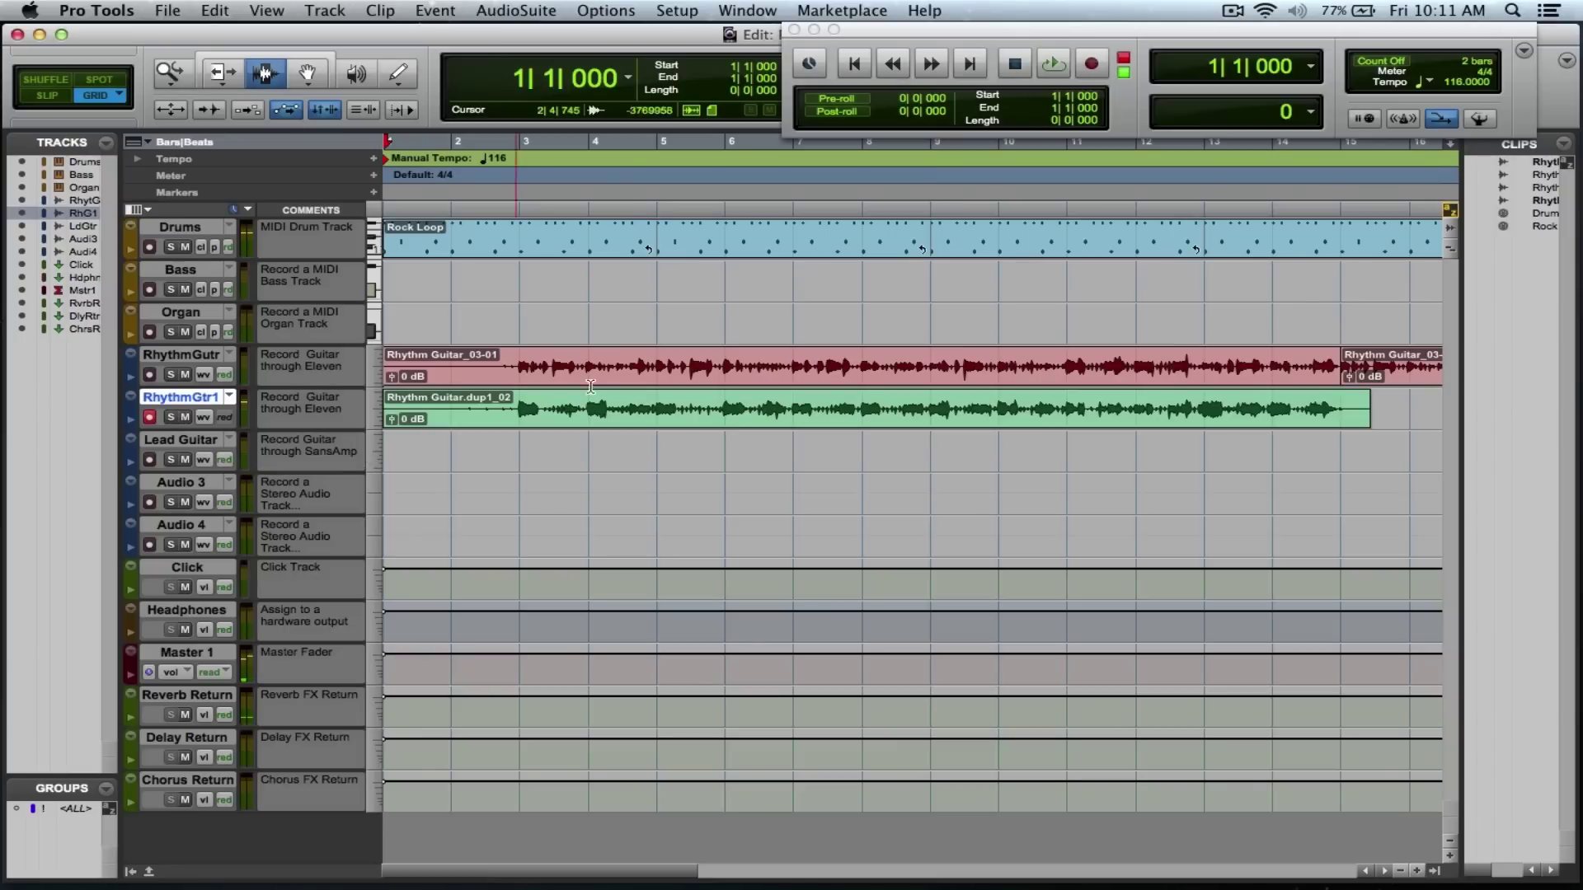
# Toggle Input Only Monitoring and play back the new rhythm guitar take from bar 3
pyautogui.press('space')
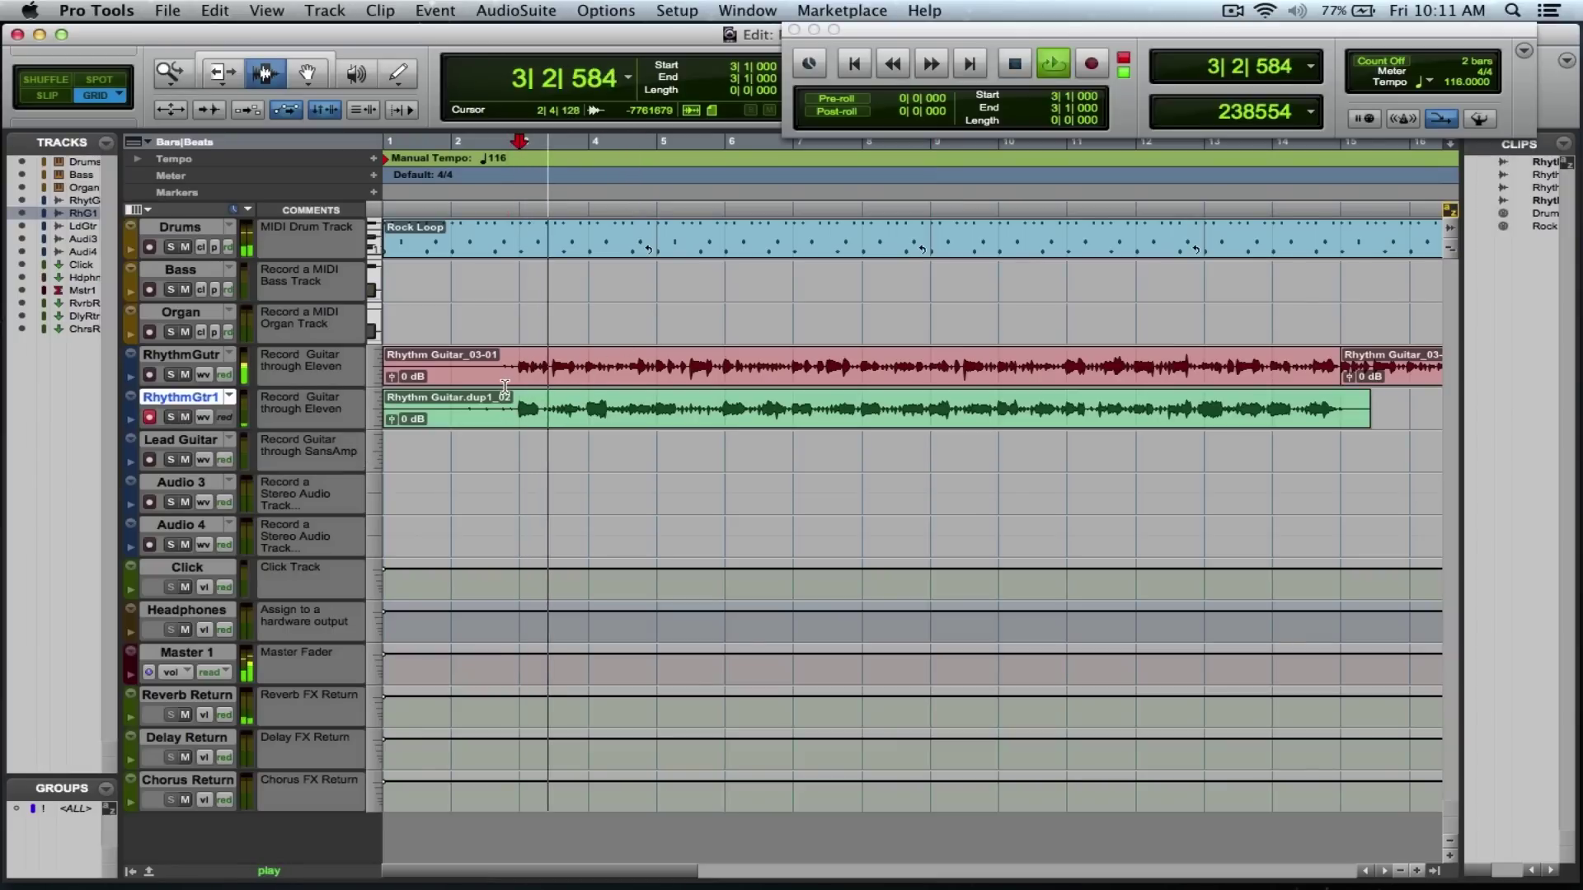
pyautogui.press('space')
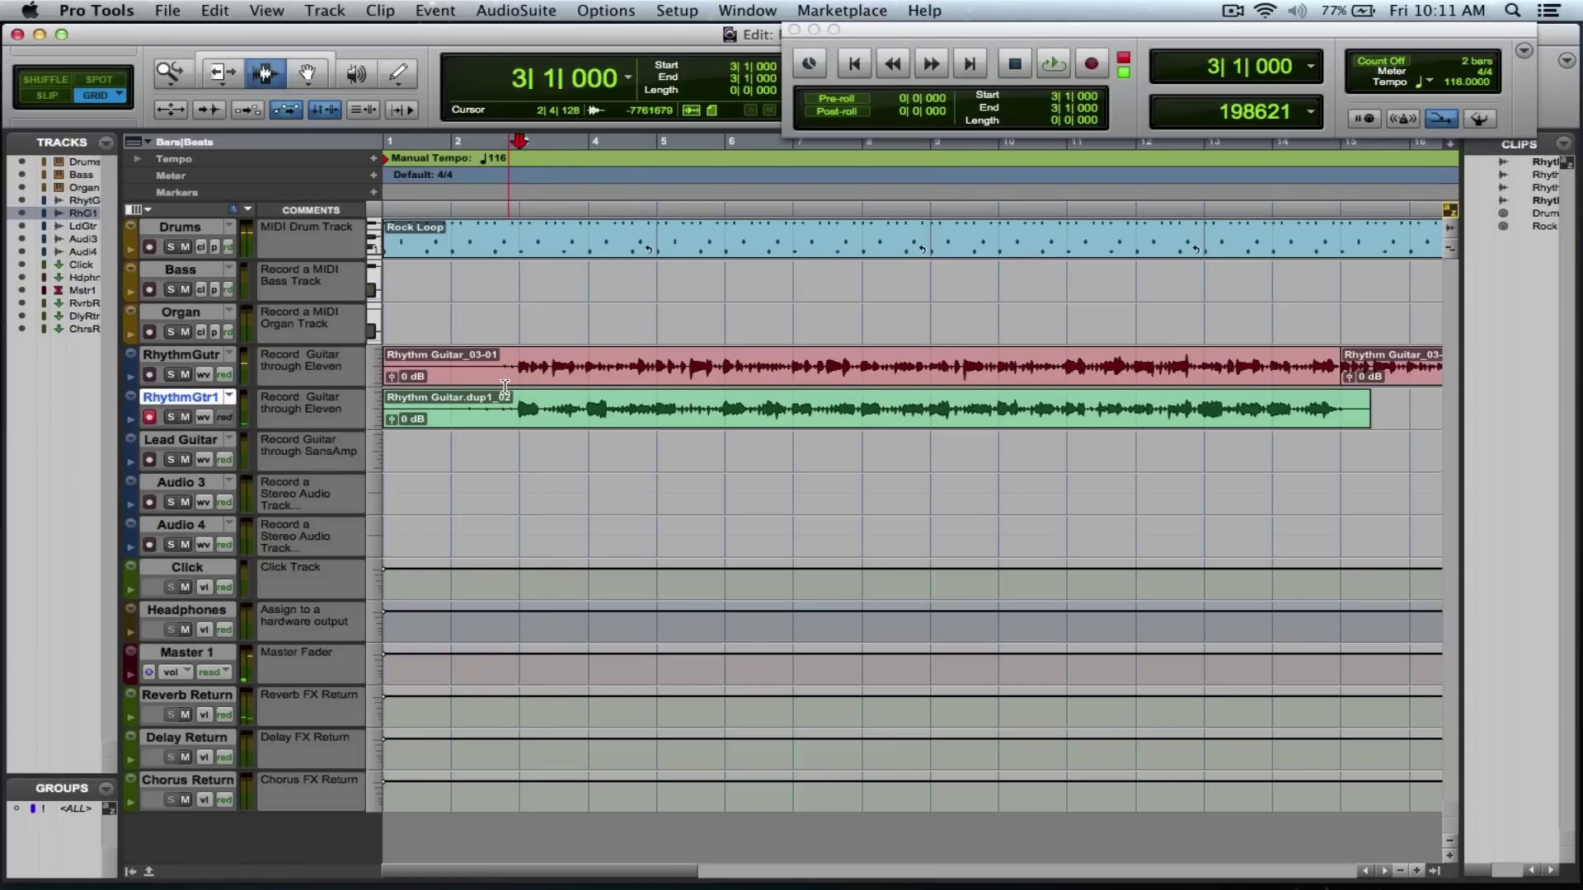
pyautogui.hotkey('alt', 'k')
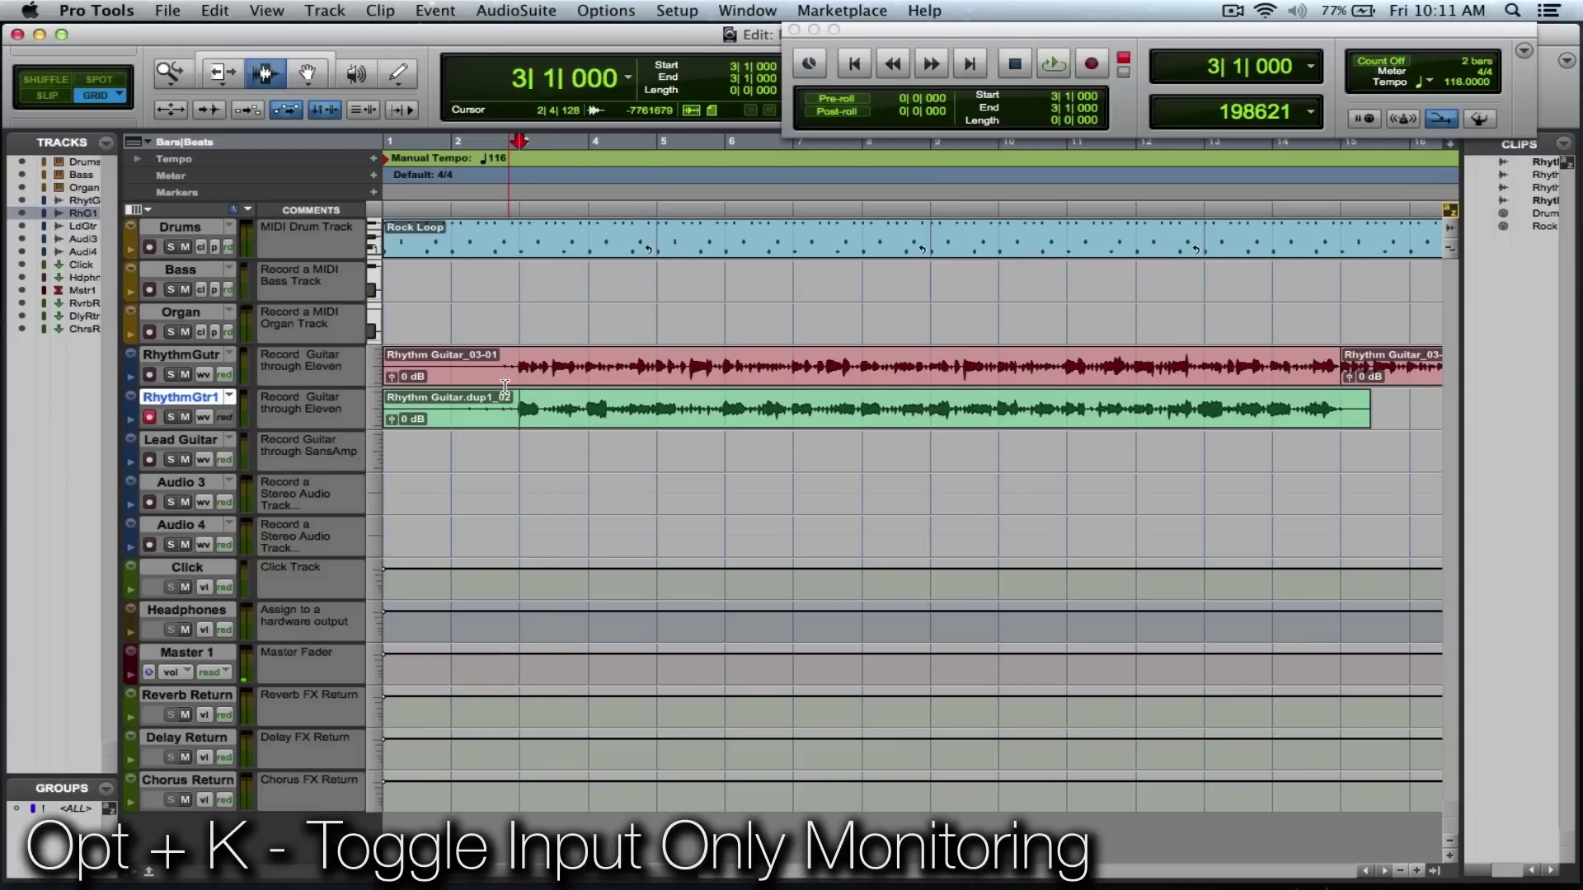
pyautogui.press('space')
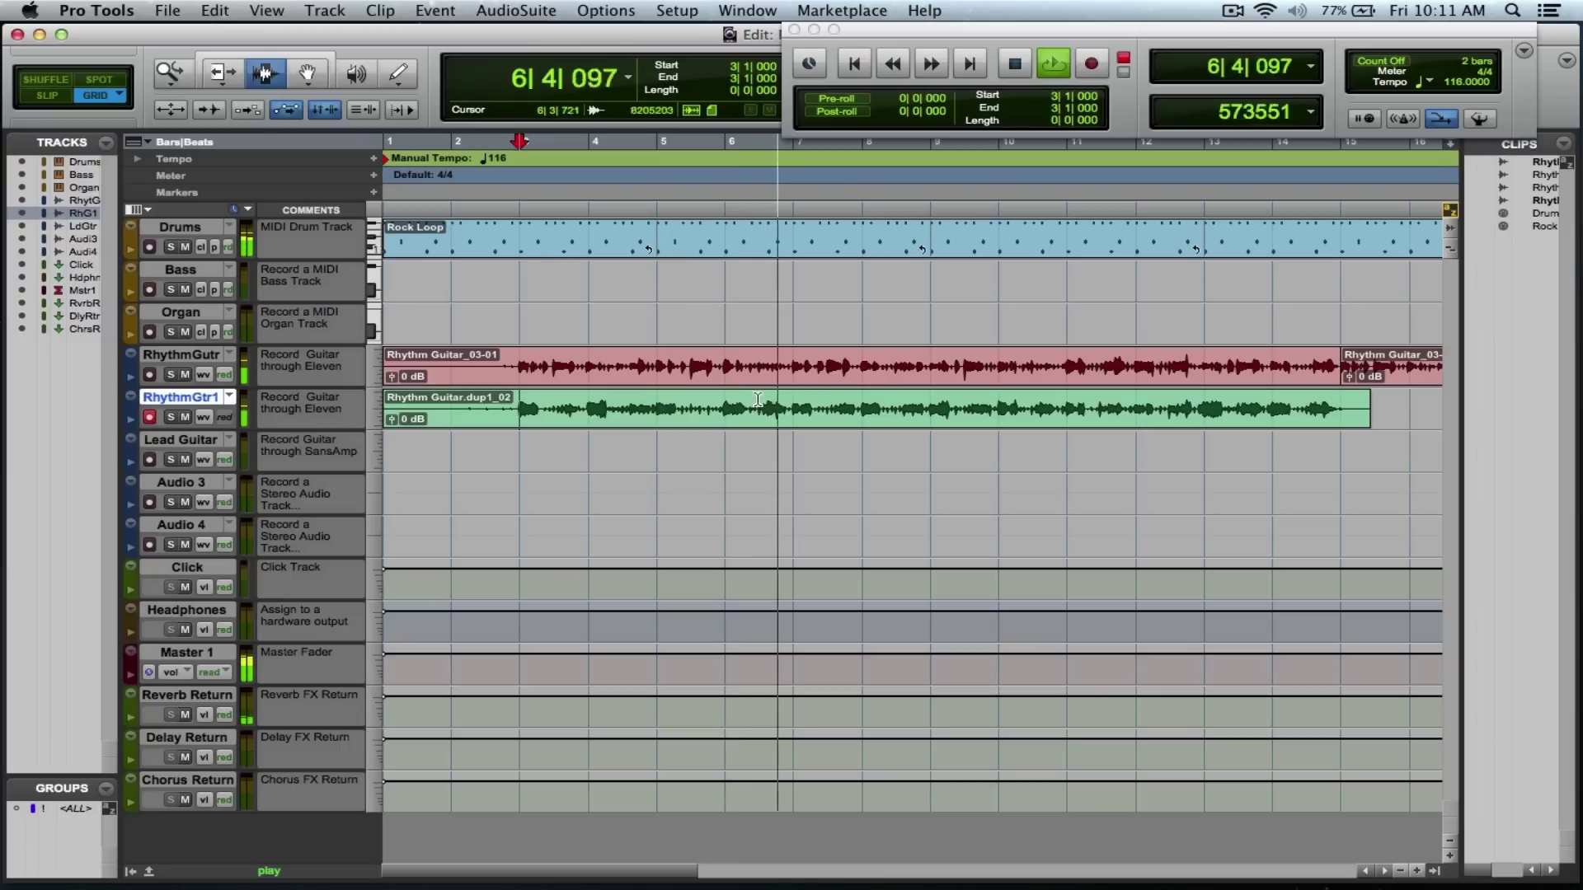
pyautogui.press('space')
# Copy bar 6 of the RhythmGtr1 take, paste it at bars 3, 4 and 5, and audition the result from bar 3
pyautogui.moveTo(727, 413); pyautogui.dragTo(784, 421)
pyautogui.press('super+c')
pyautogui.click(554, 422)
pyautogui.press('super+v')
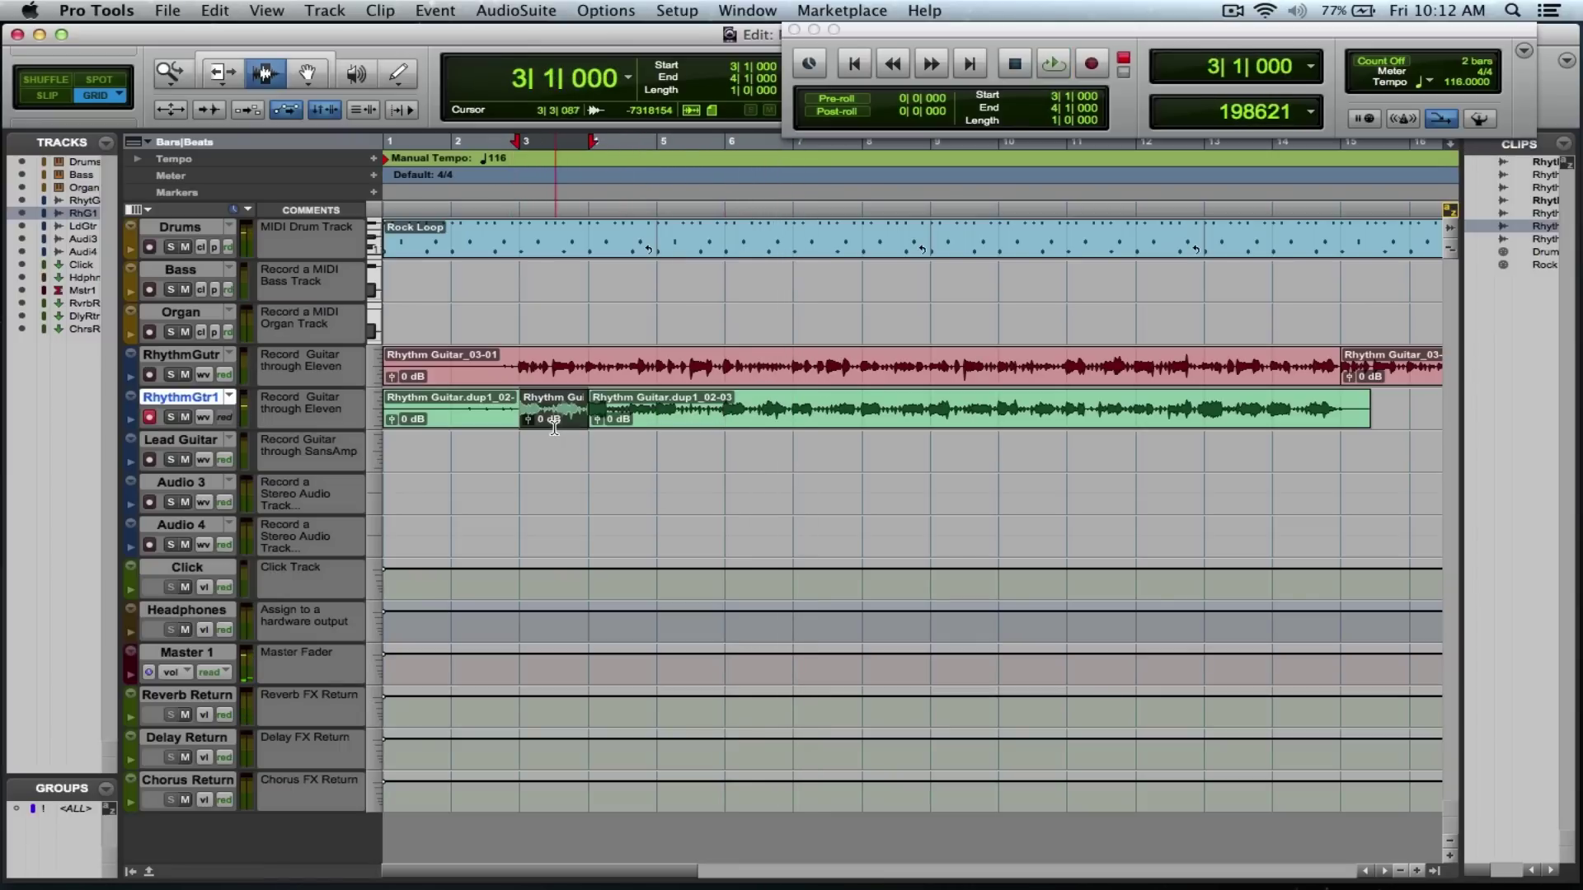
pyautogui.press('space')
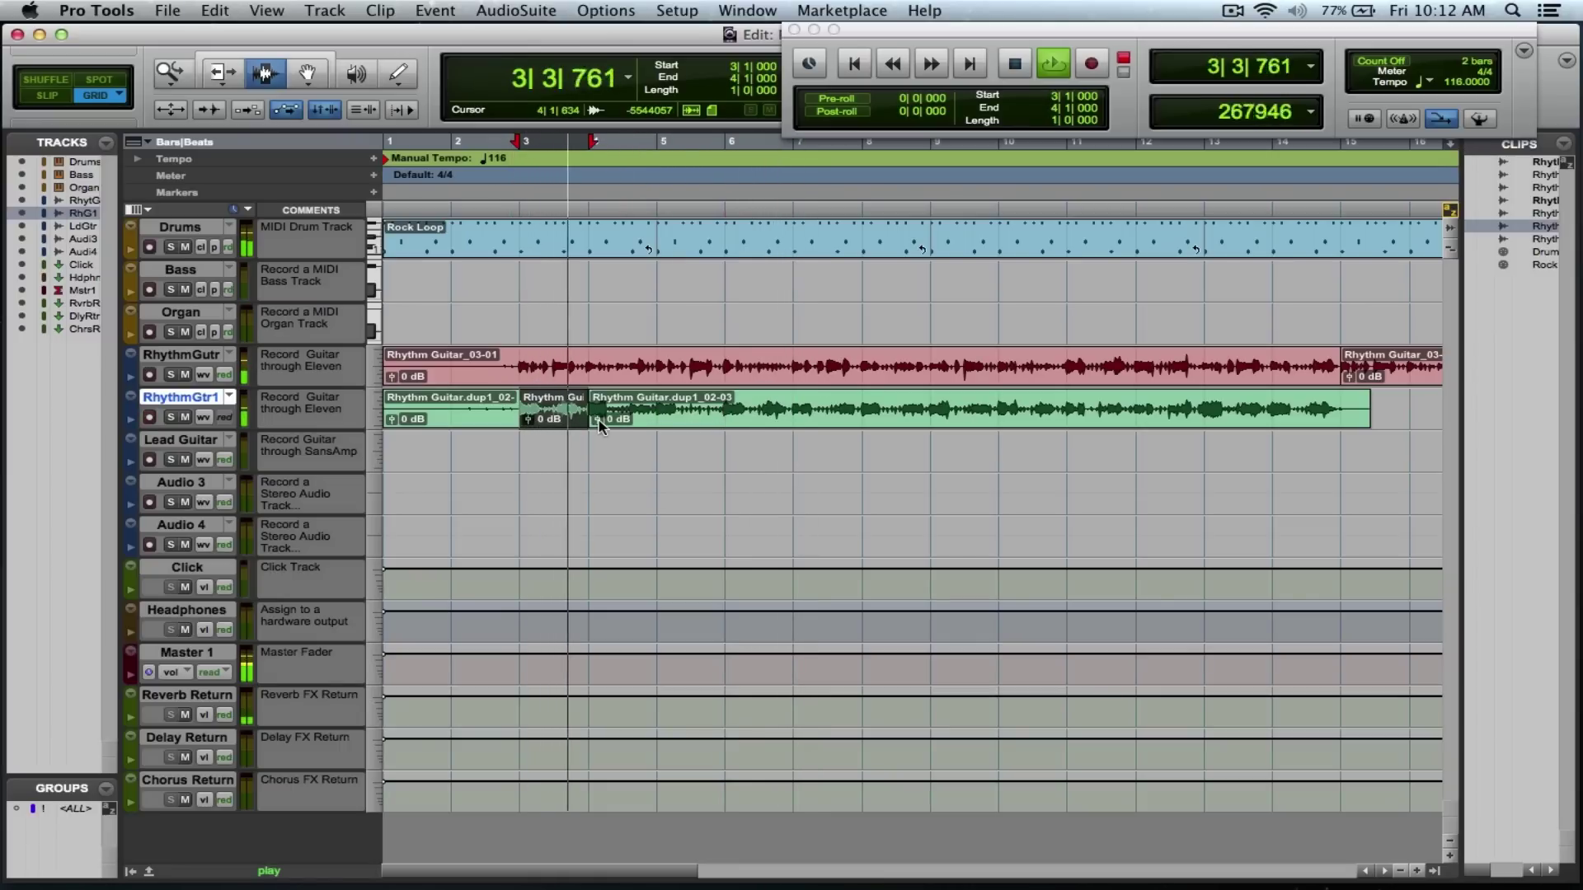
pyautogui.press('space')
pyautogui.click(587, 419)
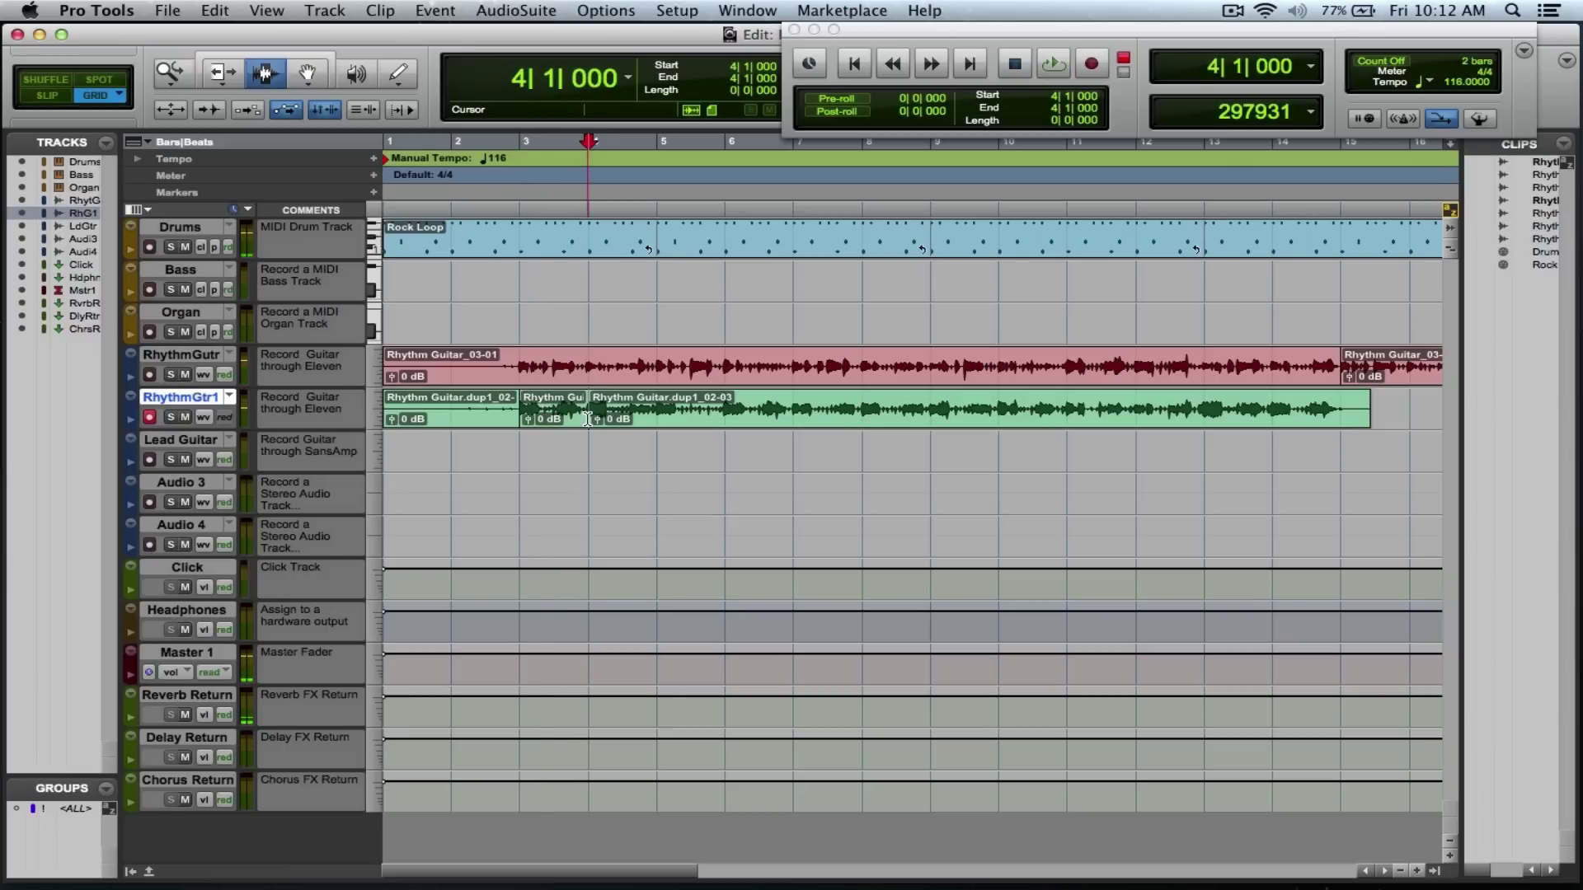
pyautogui.press('super+v')
pyautogui.click(657, 417)
pyautogui.press('super+v')
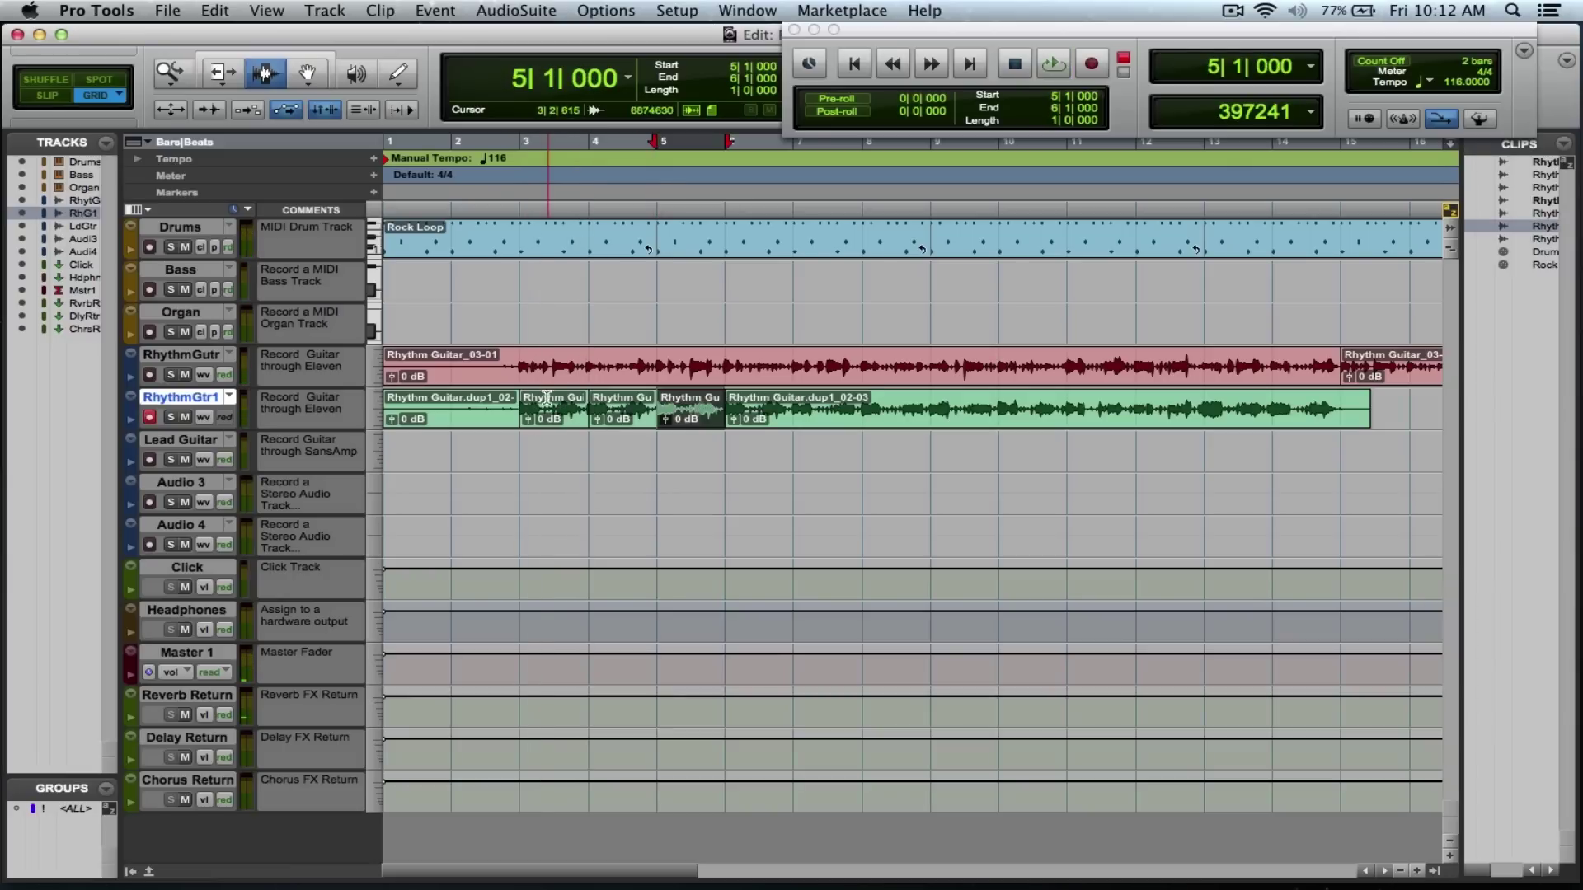
pyautogui.click(513, 396)
pyautogui.press('space')
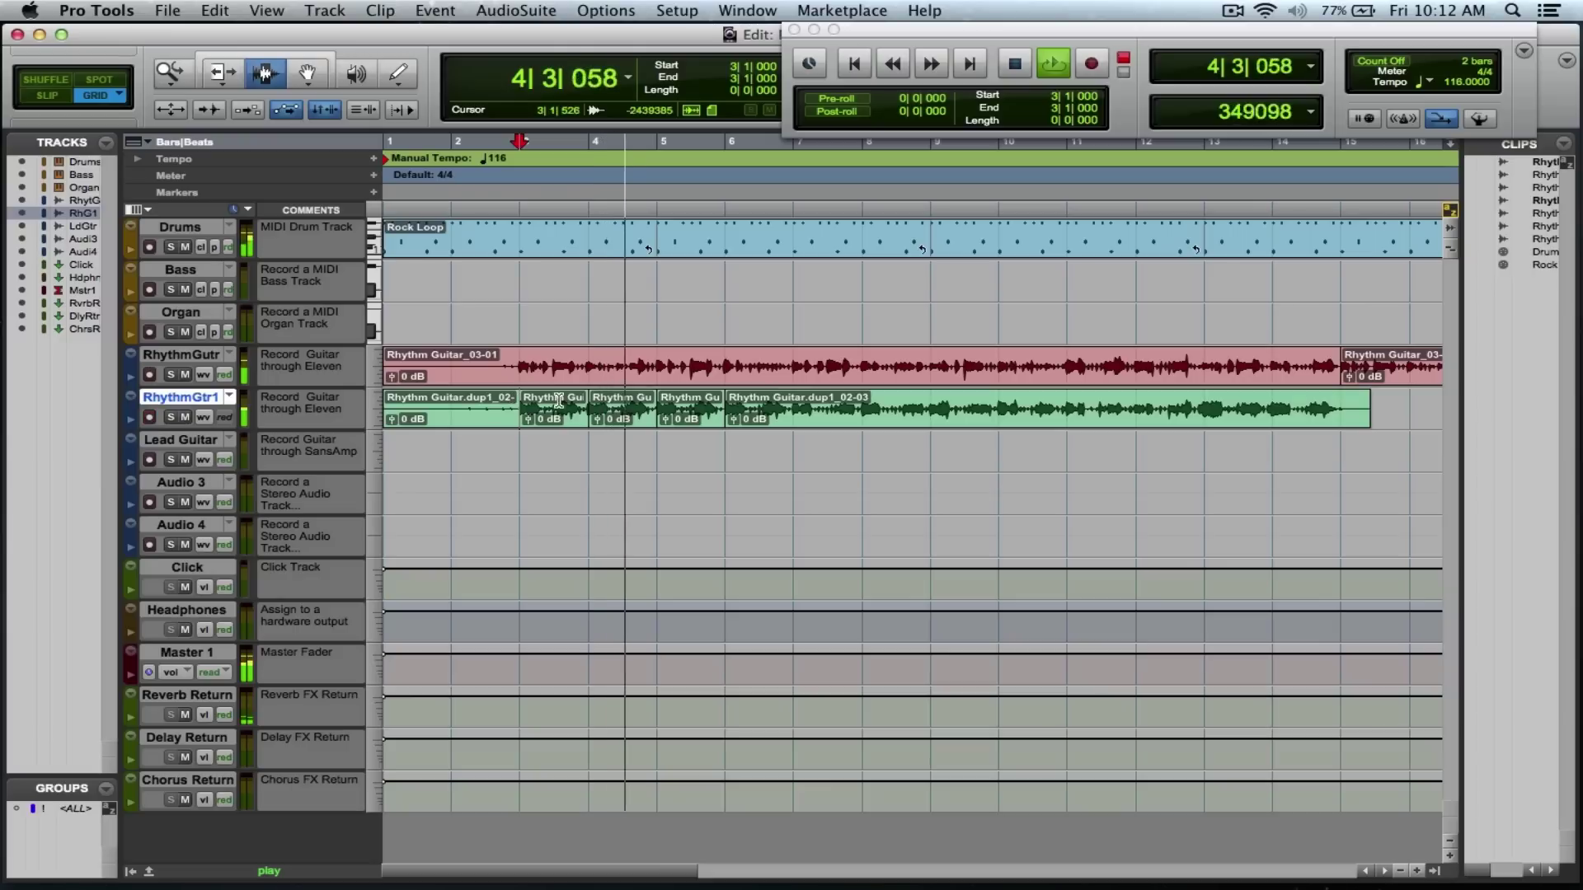
# Copy bars 5 and 6 of the original rhythm guitar track, paste them at bar 3, and play back from bar 3
pyautogui.scroll(3, 560, 387)
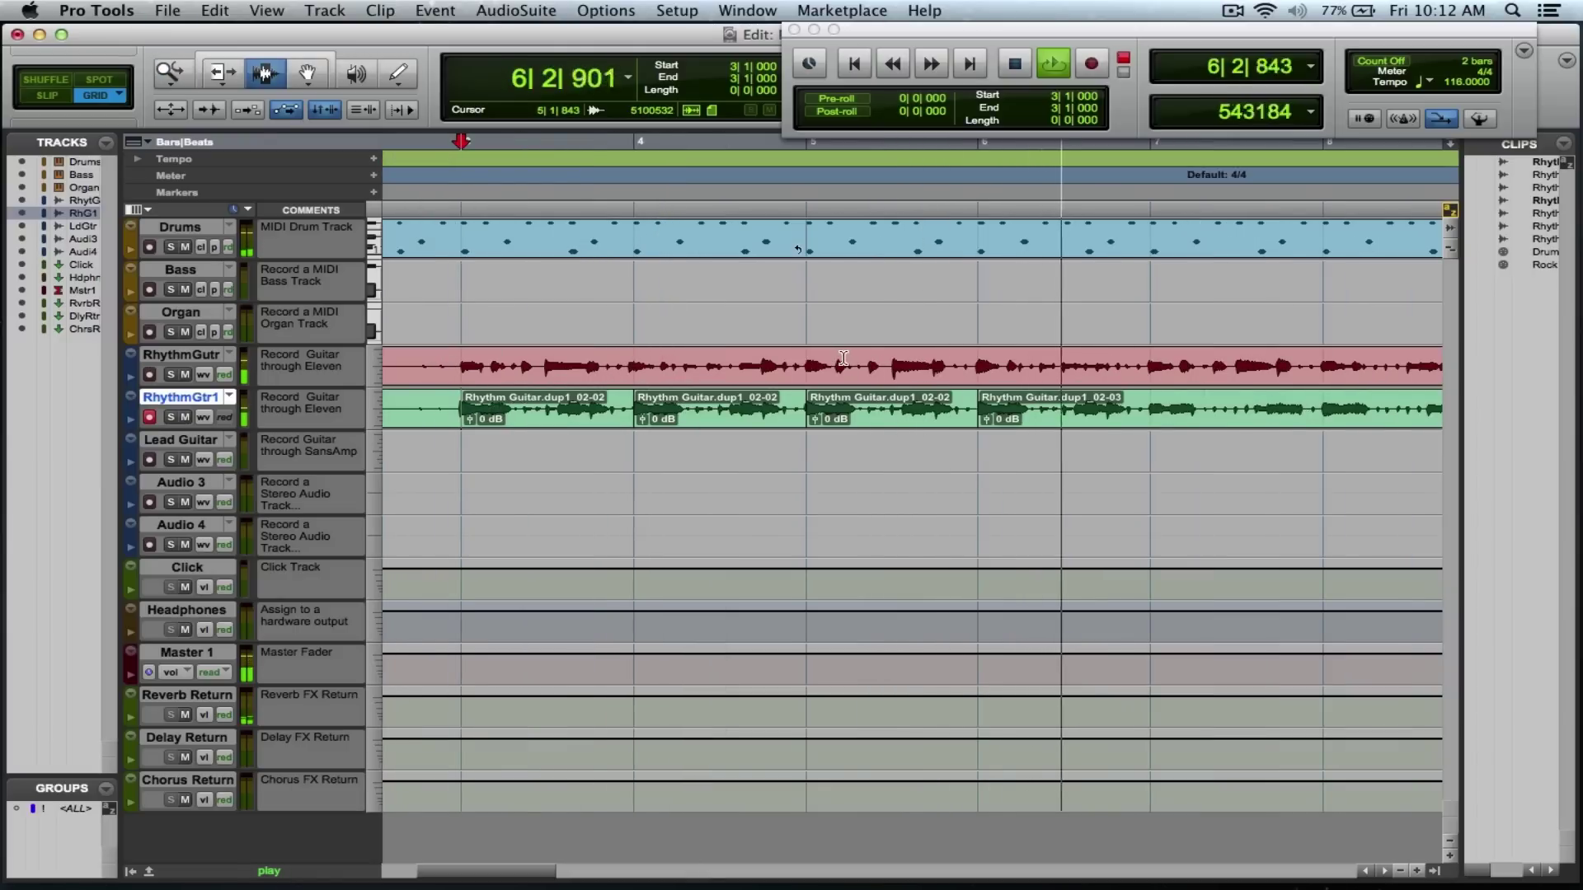
pyautogui.moveTo(843, 358); pyautogui.dragTo(1072, 366)
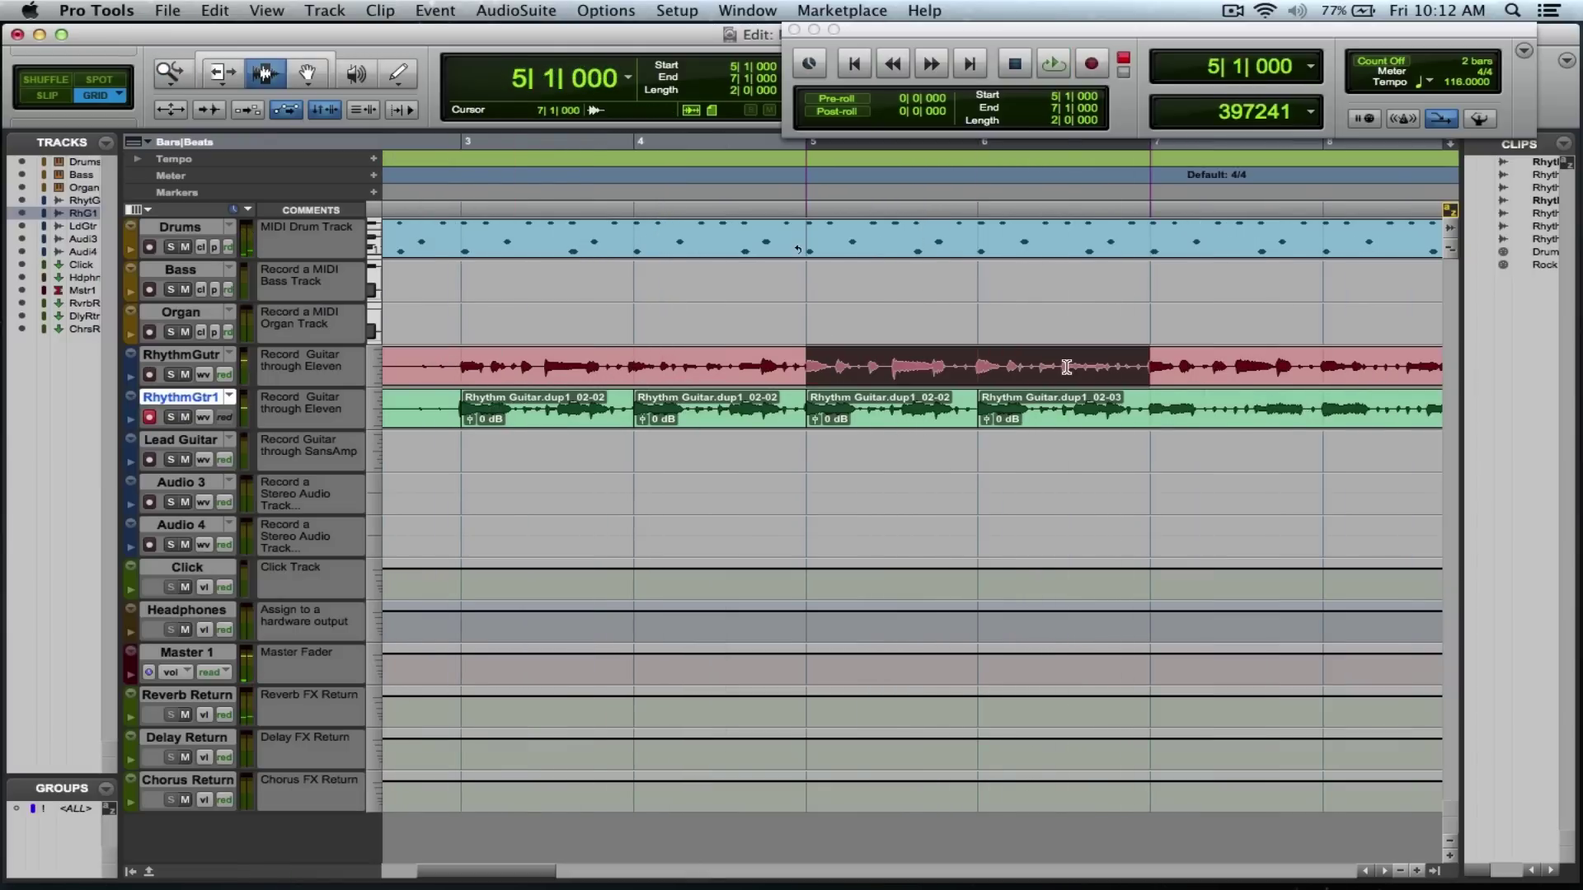
pyautogui.press('super+c')
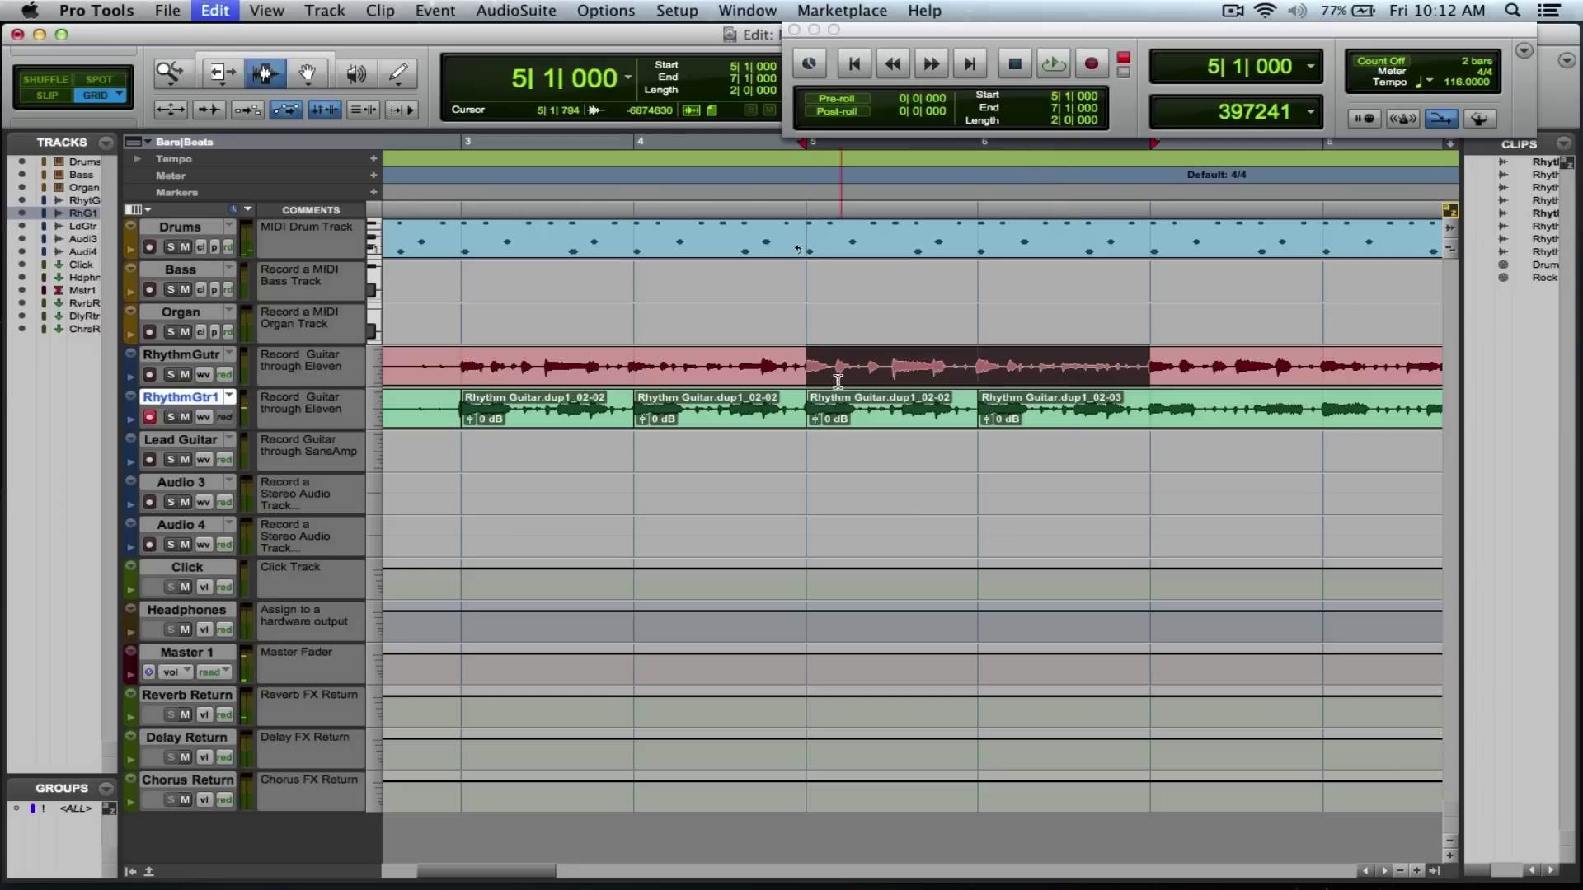
pyautogui.click(437, 371)
pyautogui.press('super+v')
pyautogui.click(448, 366)
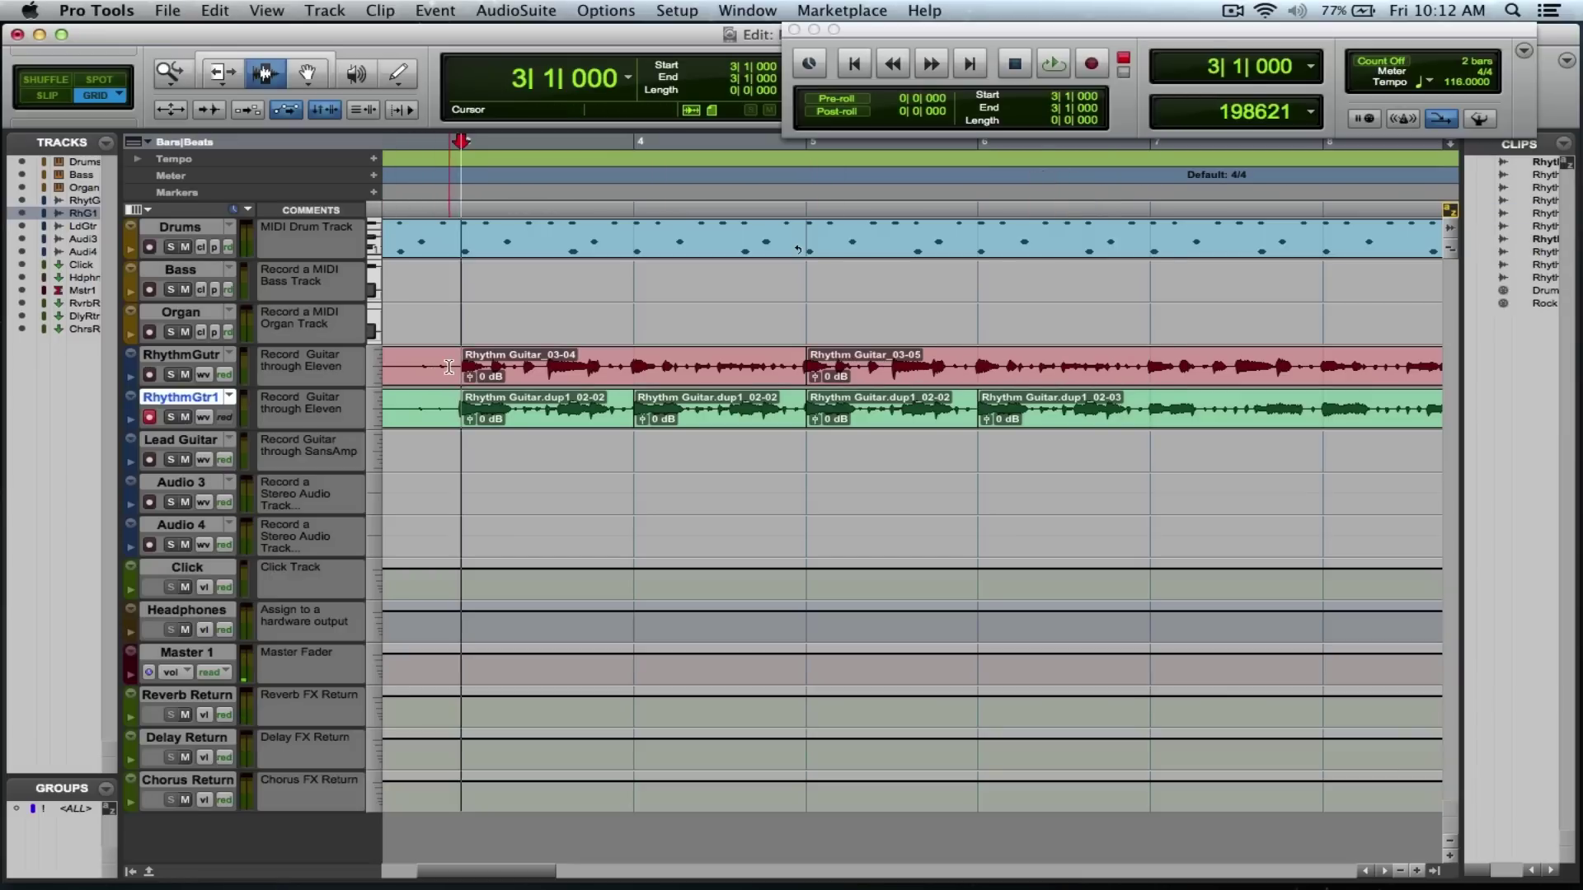
pyautogui.press('space')
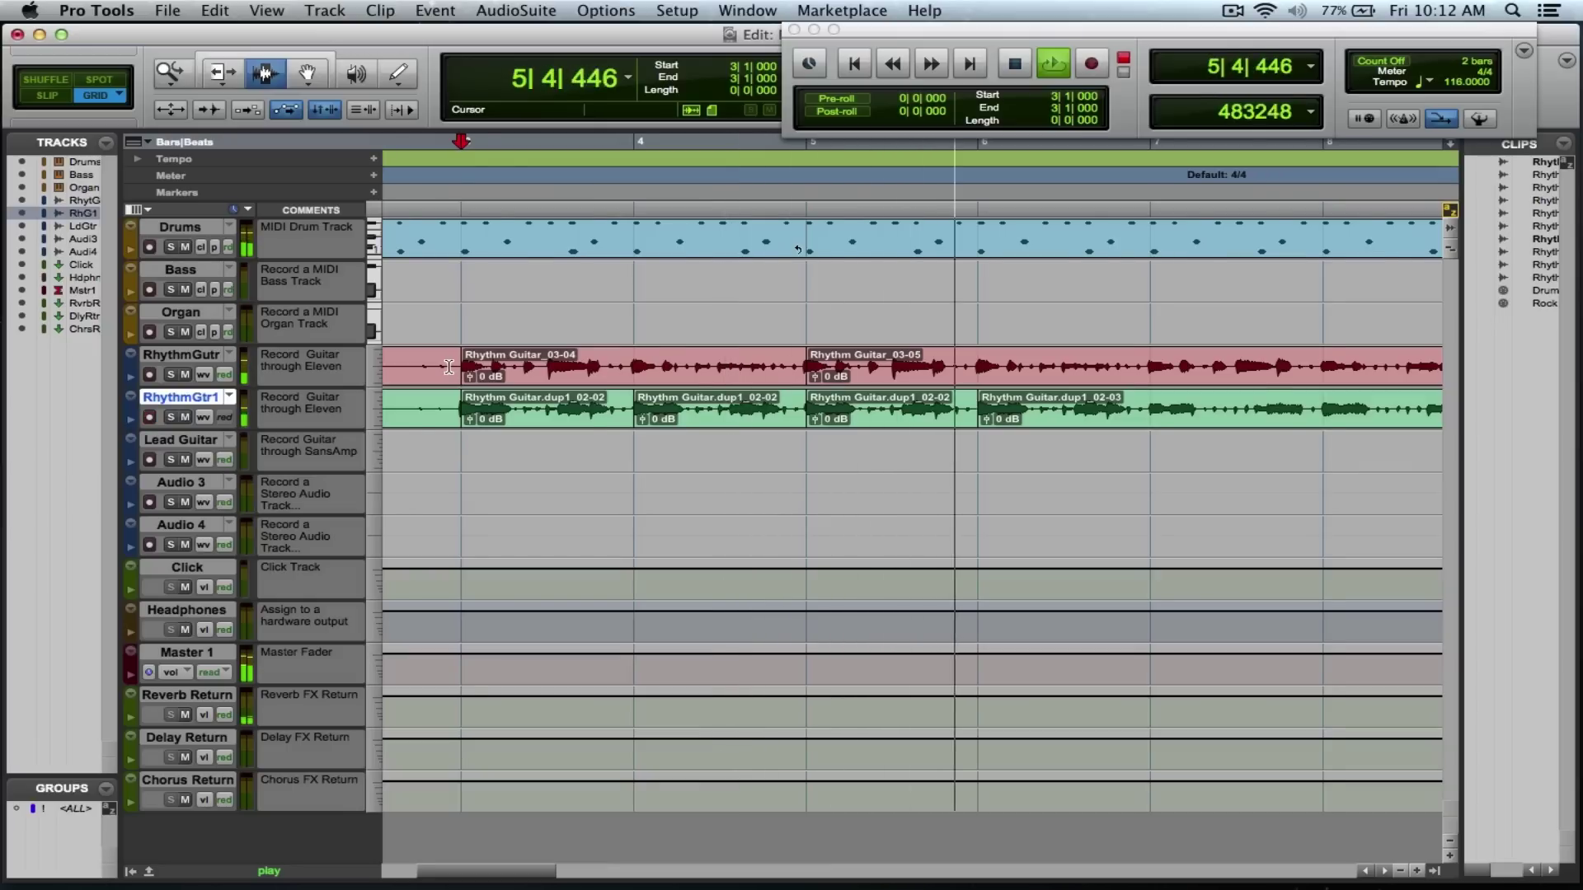
# Select bars 3 to 15 on both rhythm guitar tracks and repeat the selection 2 times
pyautogui.press('super+bracketleft')
pyautogui.press('super+bracketleft')
pyautogui.press('super+bracketleft')
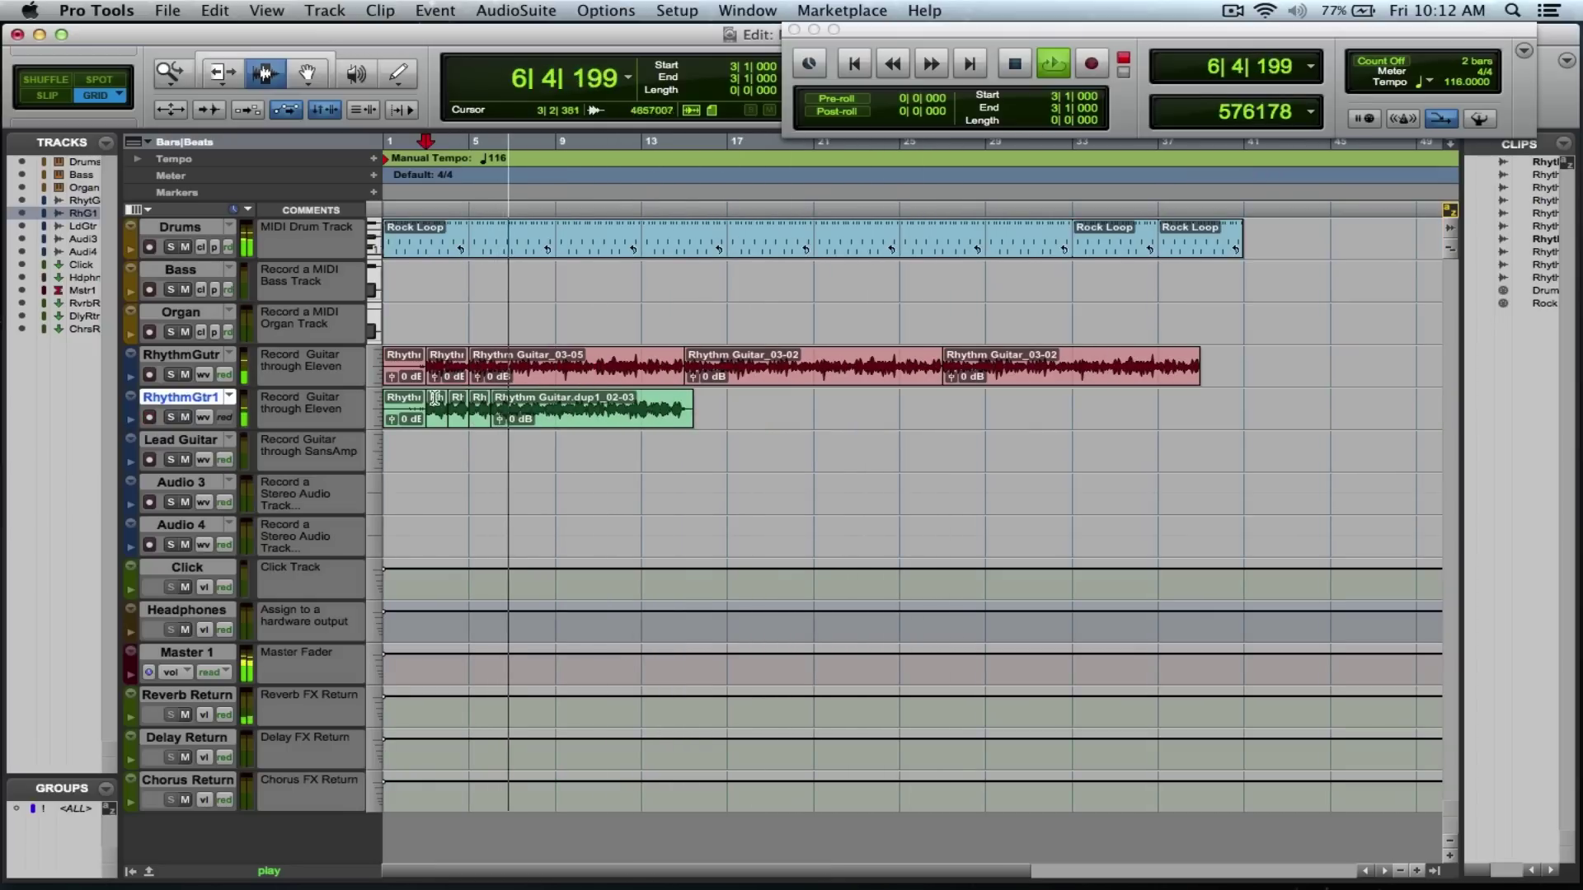
pyautogui.press('space')
pyautogui.moveTo(426, 367); pyautogui.dragTo(685, 399)
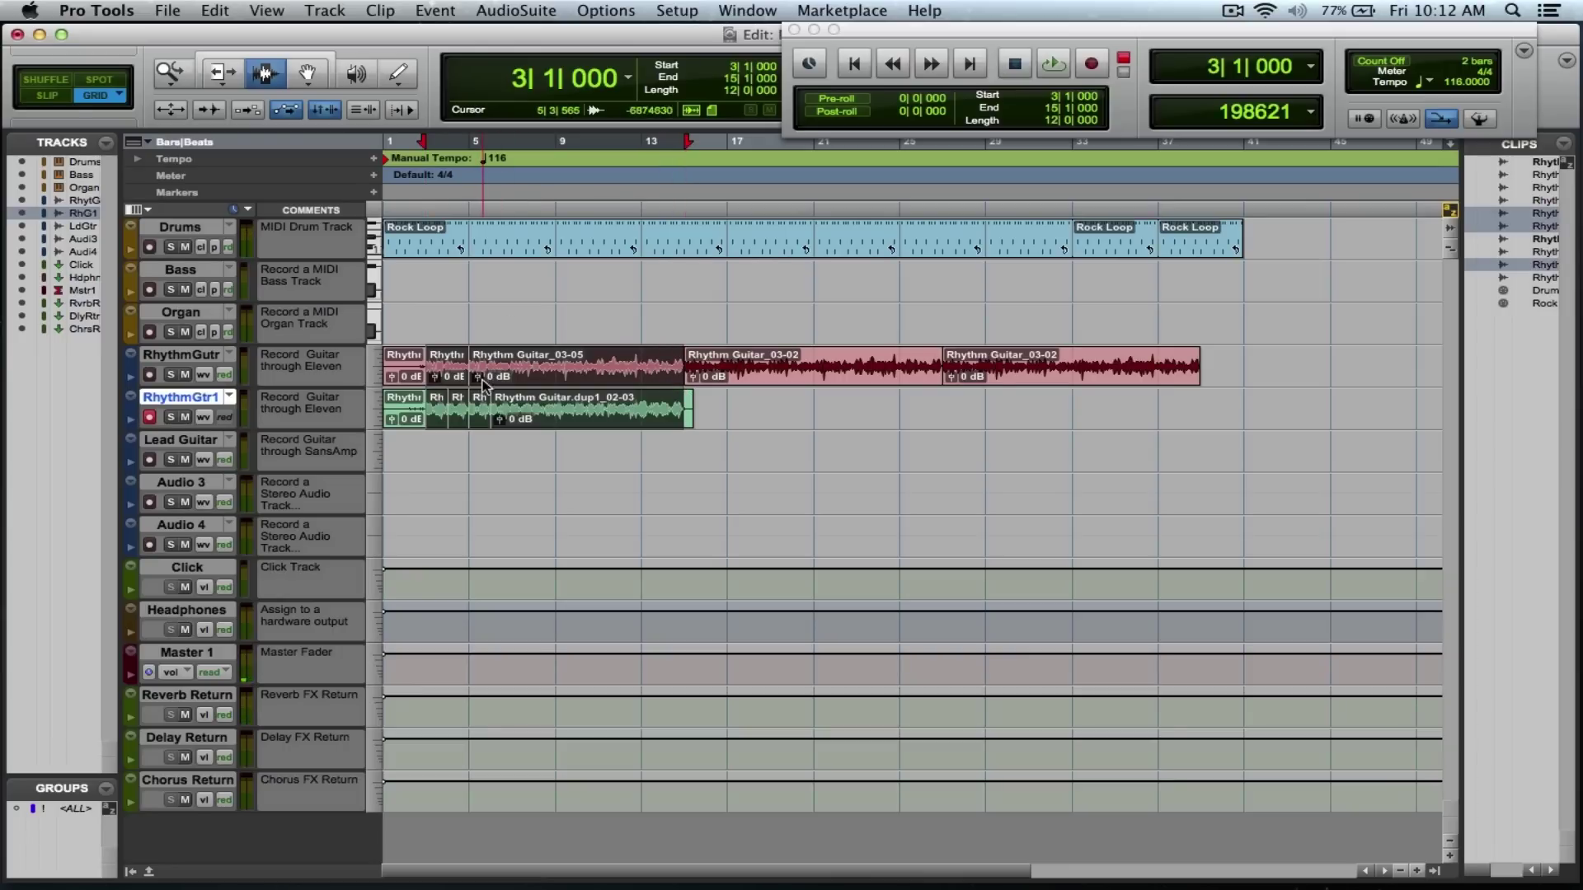
pyautogui.hotkey('alt', 'r')
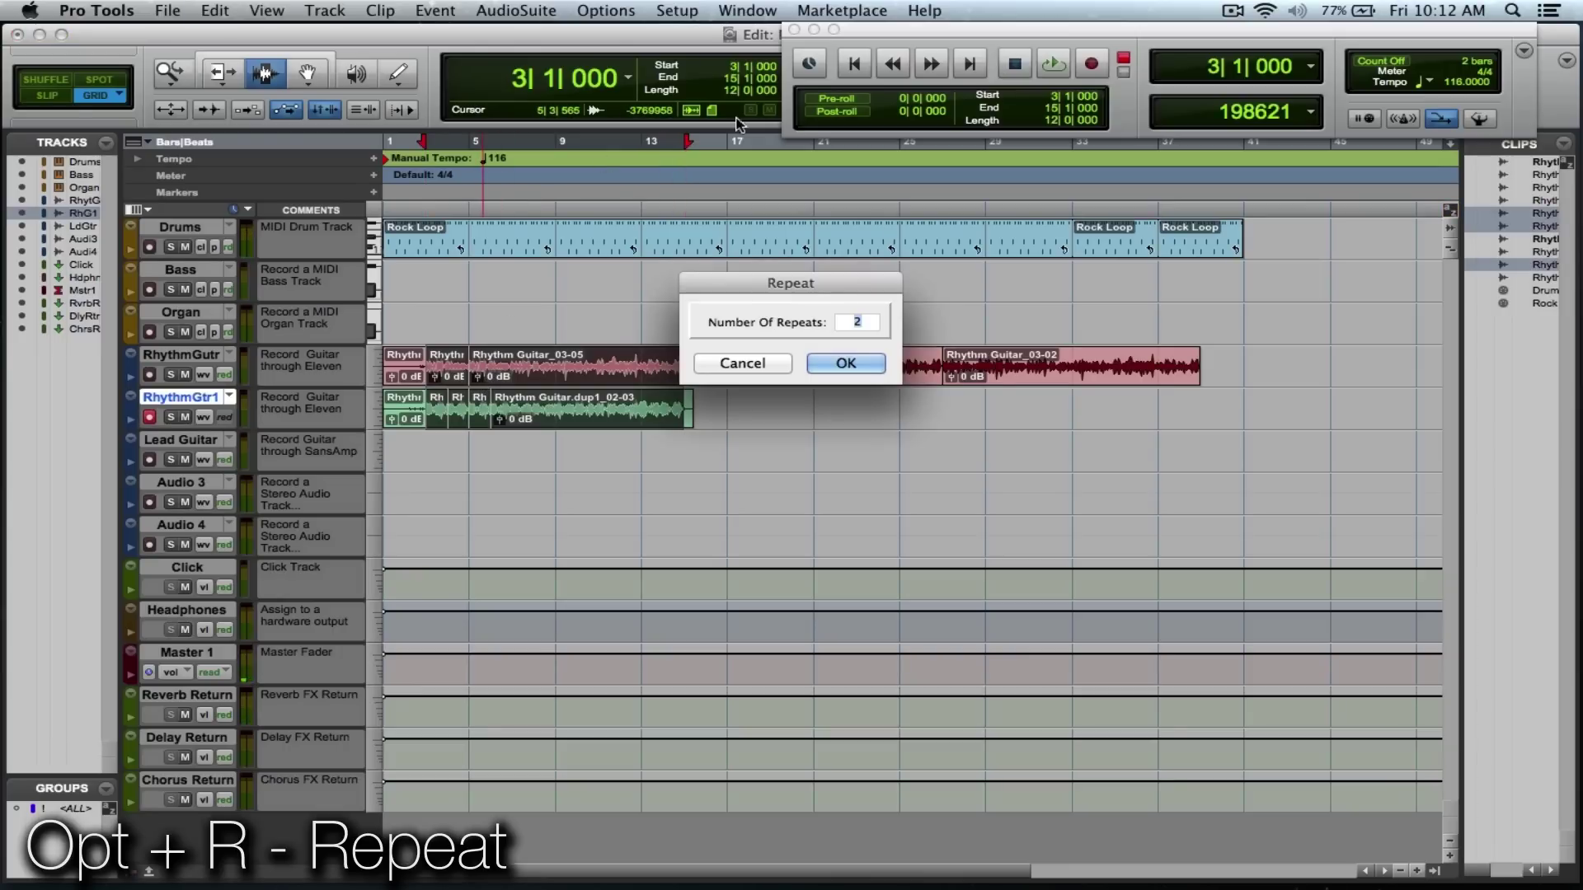
pyautogui.click(846, 364)
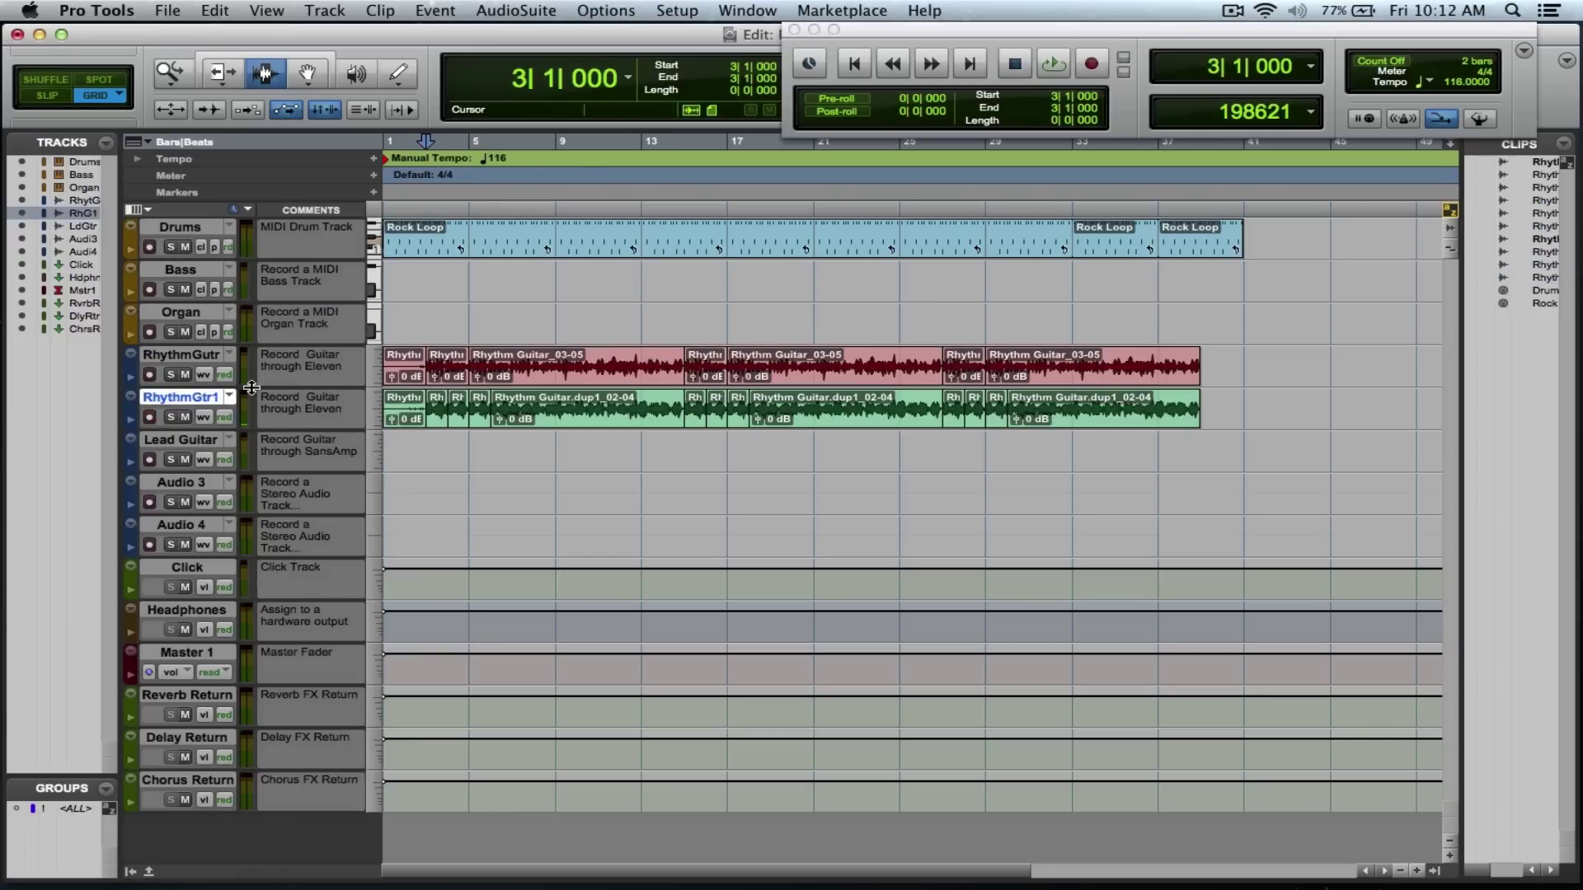
# Duplicate the RhythmGtr1 track once with its automation, inserts and sends but without playlists or group assignments
pyautogui.press('super+equal')
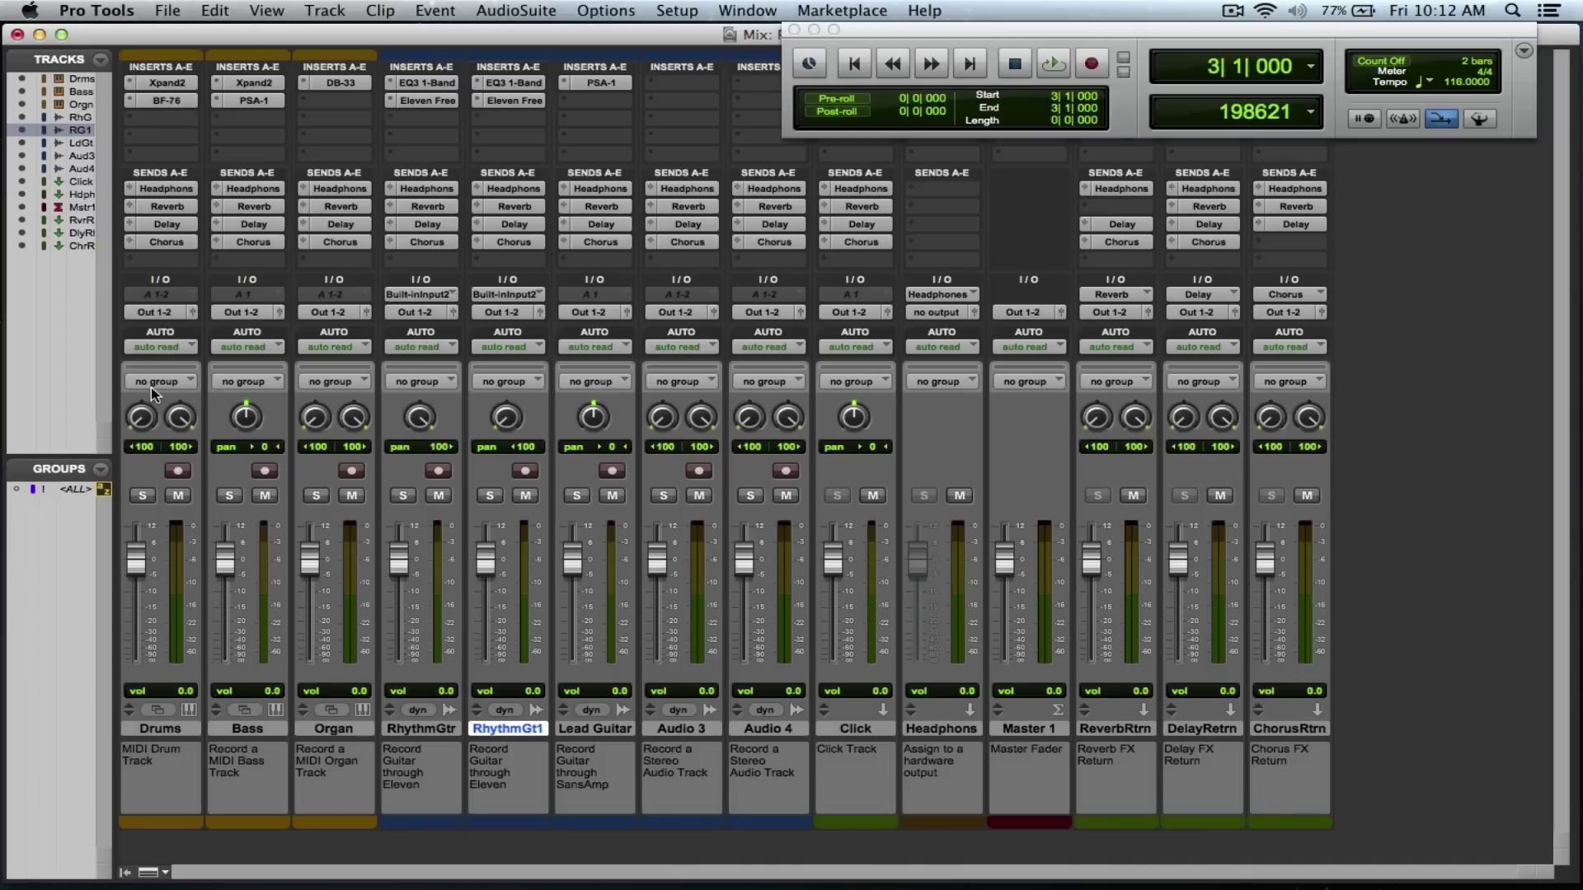
pyautogui.press('super+equal')
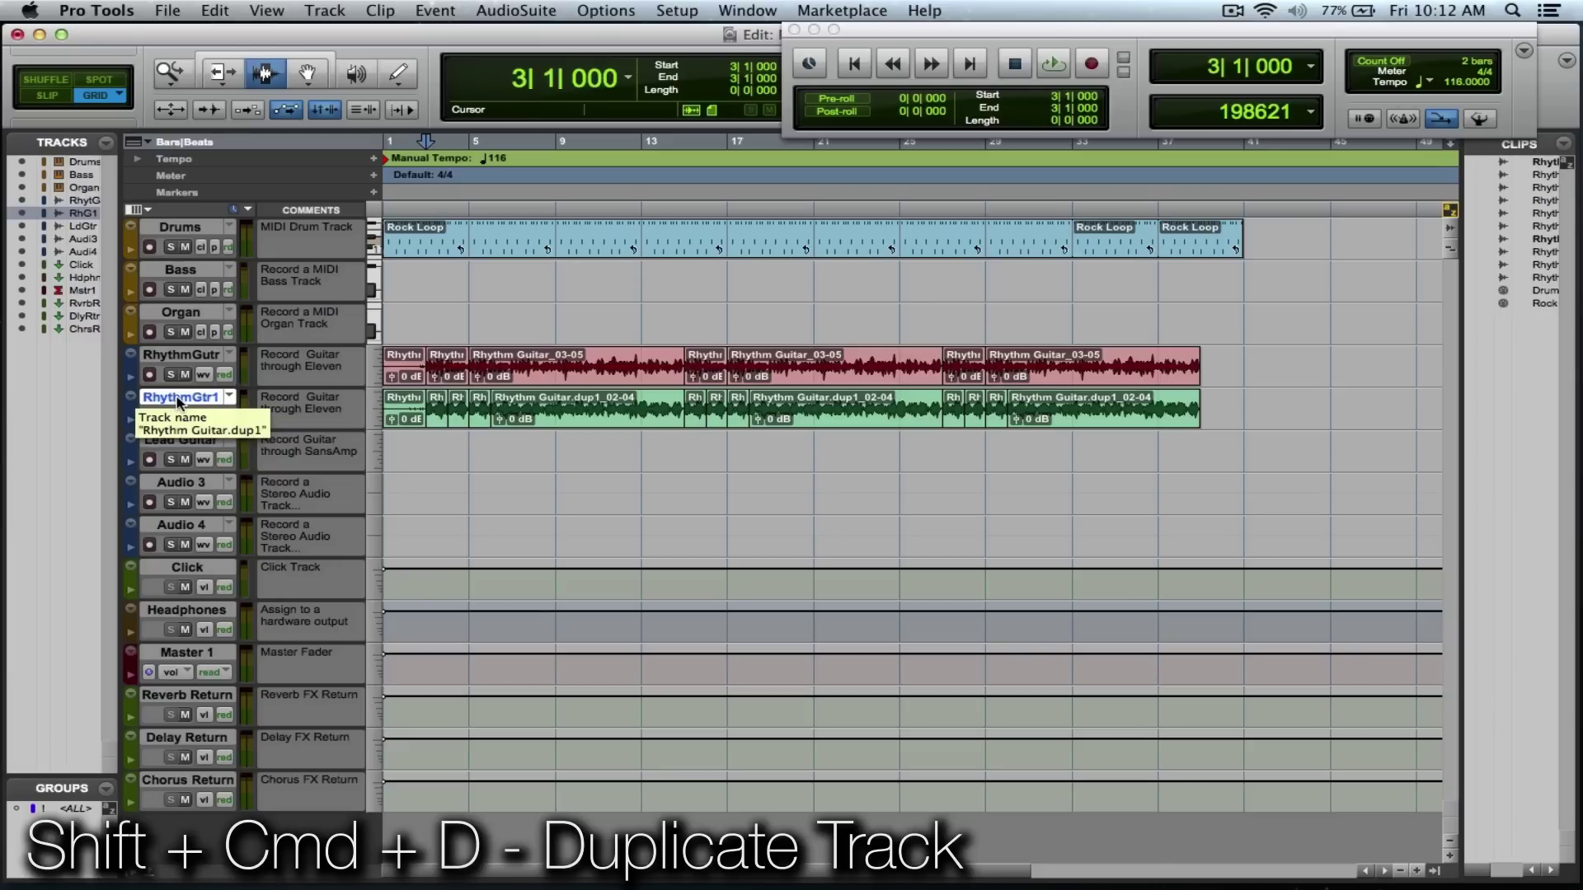
pyautogui.press('shift+super+d')
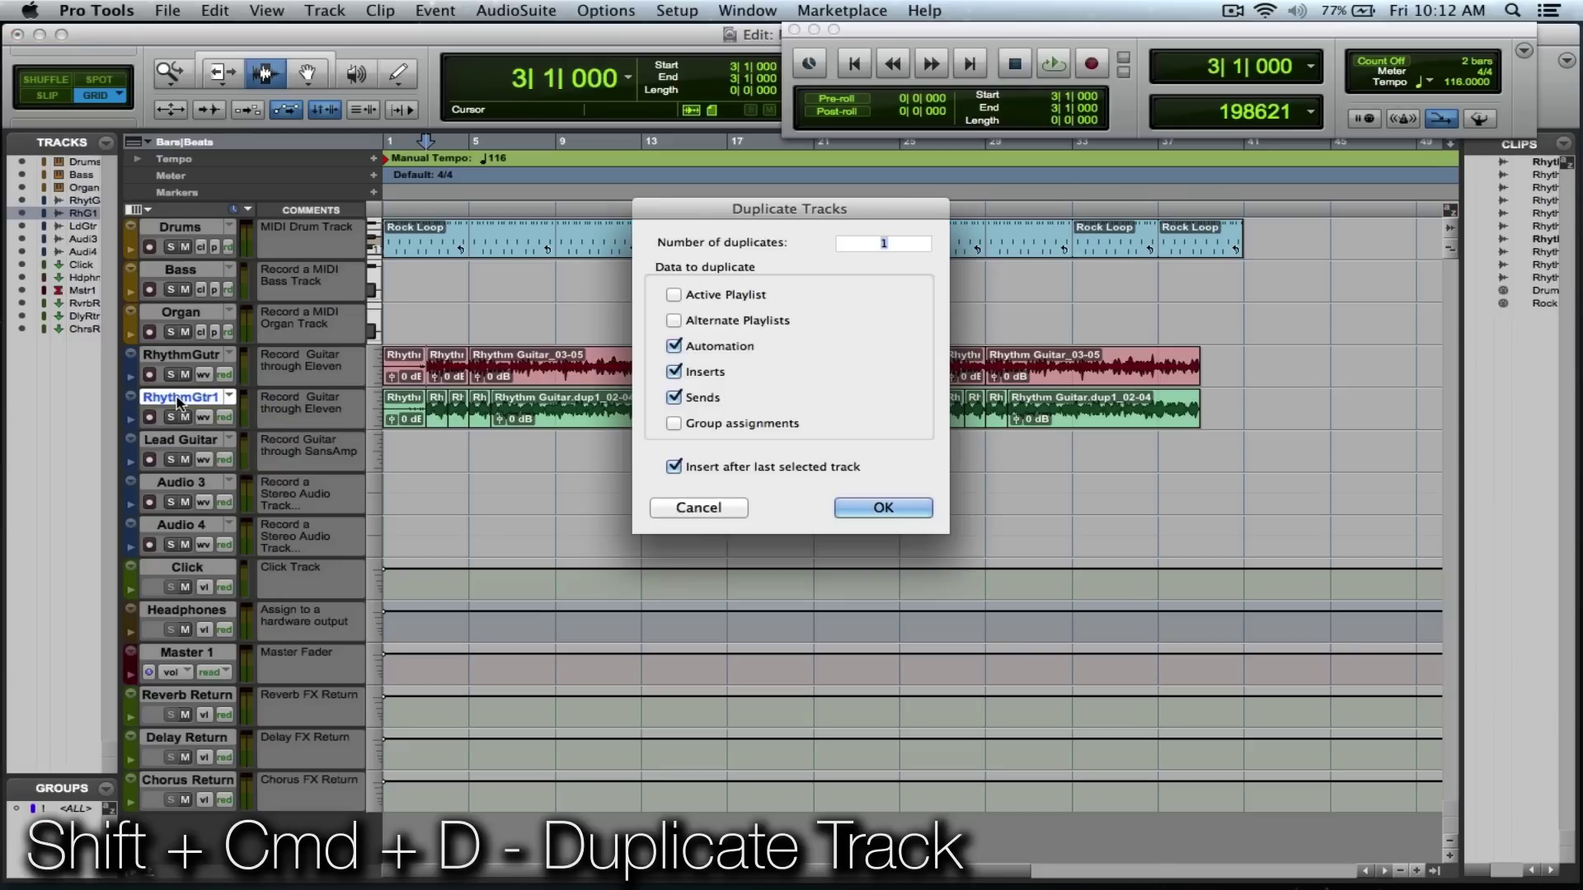
pyautogui.click(901, 509)
# Rename the newly duplicated track Bass.Guitar and clear its comments
pyautogui.doubleClick(194, 446)
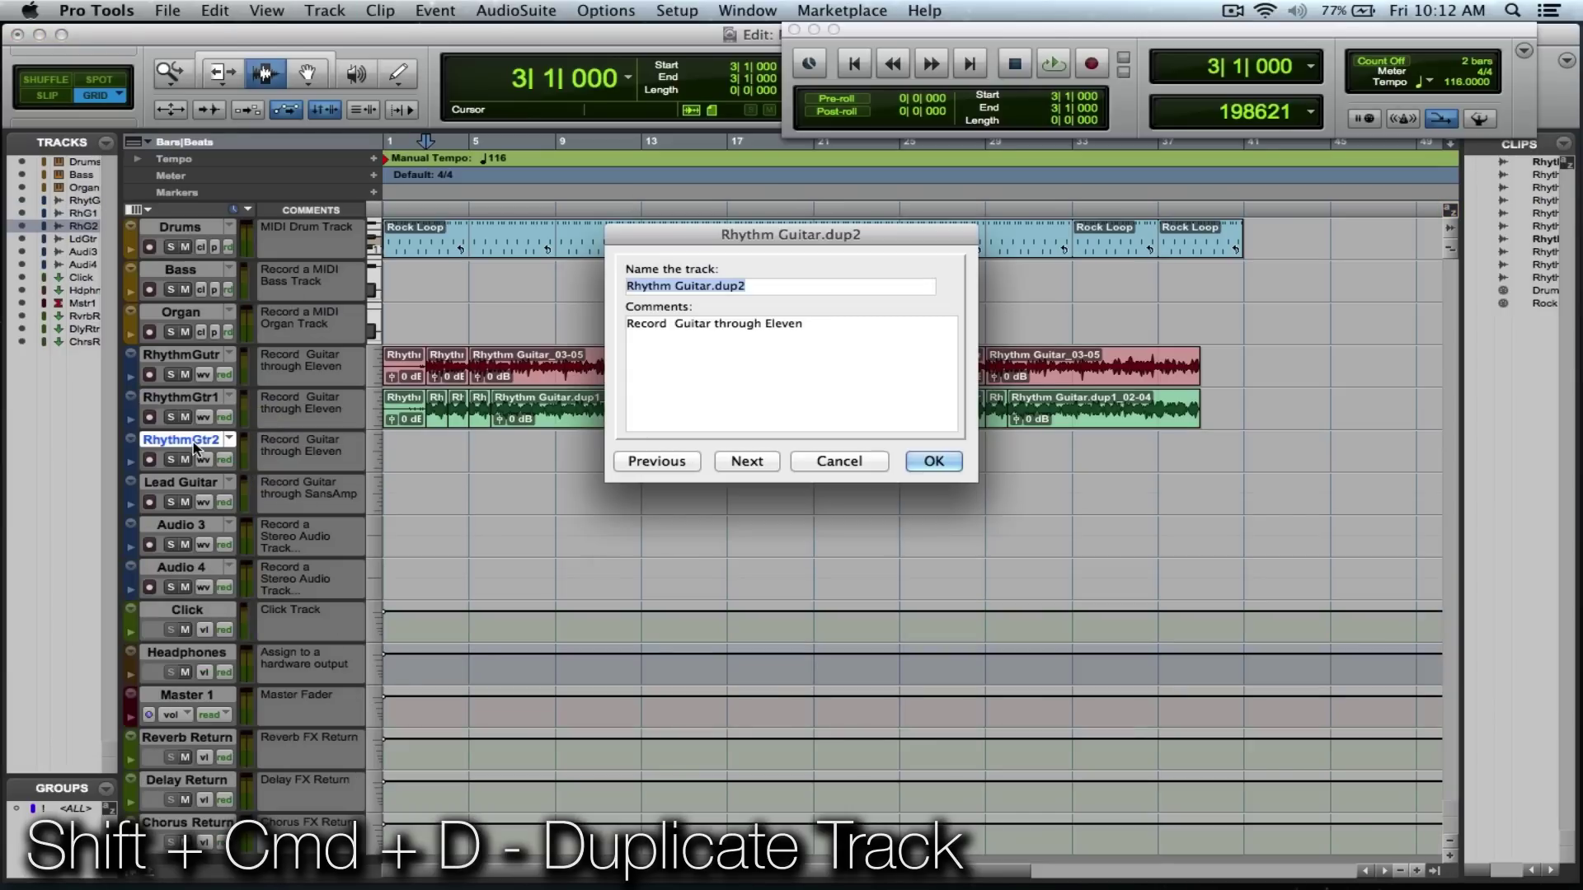
pyautogui.write('Bass.Guitar')
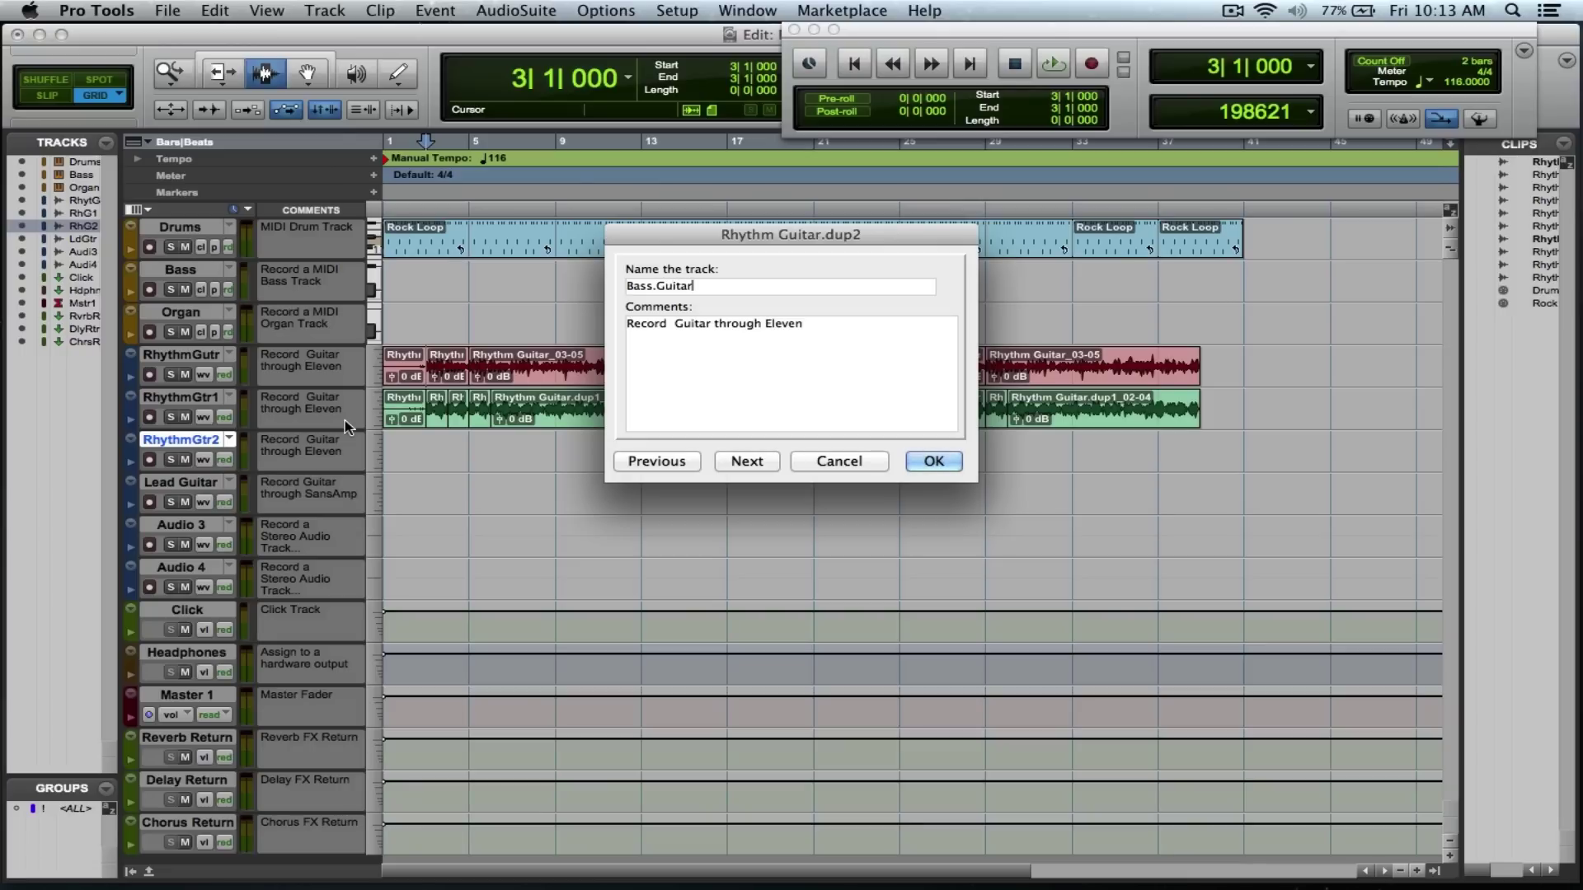
pyautogui.tripleClick(834, 331)
pyautogui.press('BackSpace')
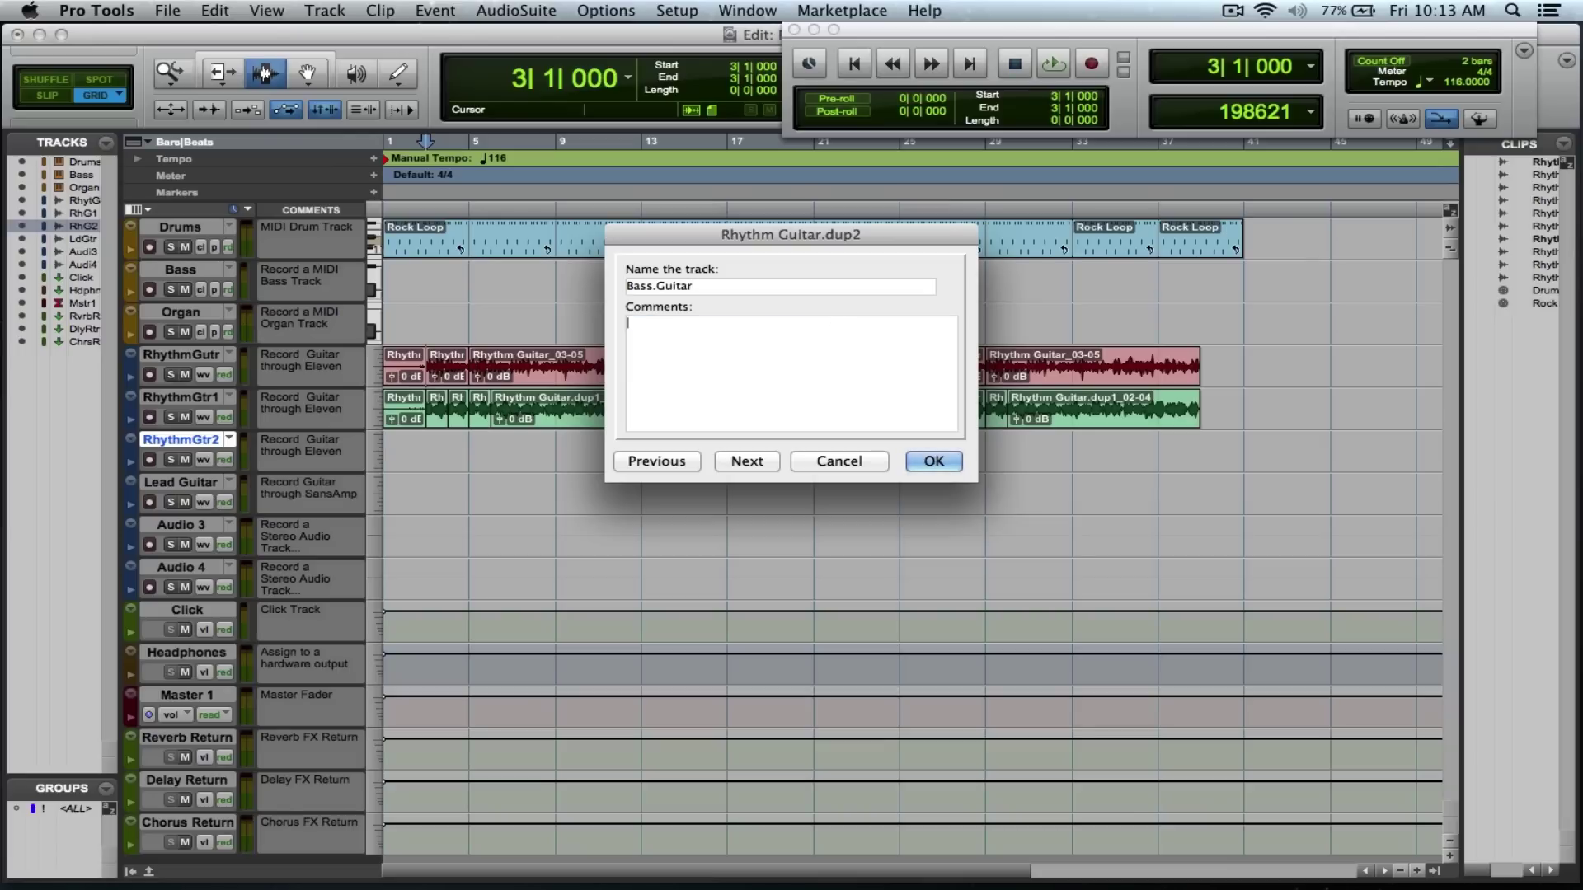
pyautogui.click(935, 461)
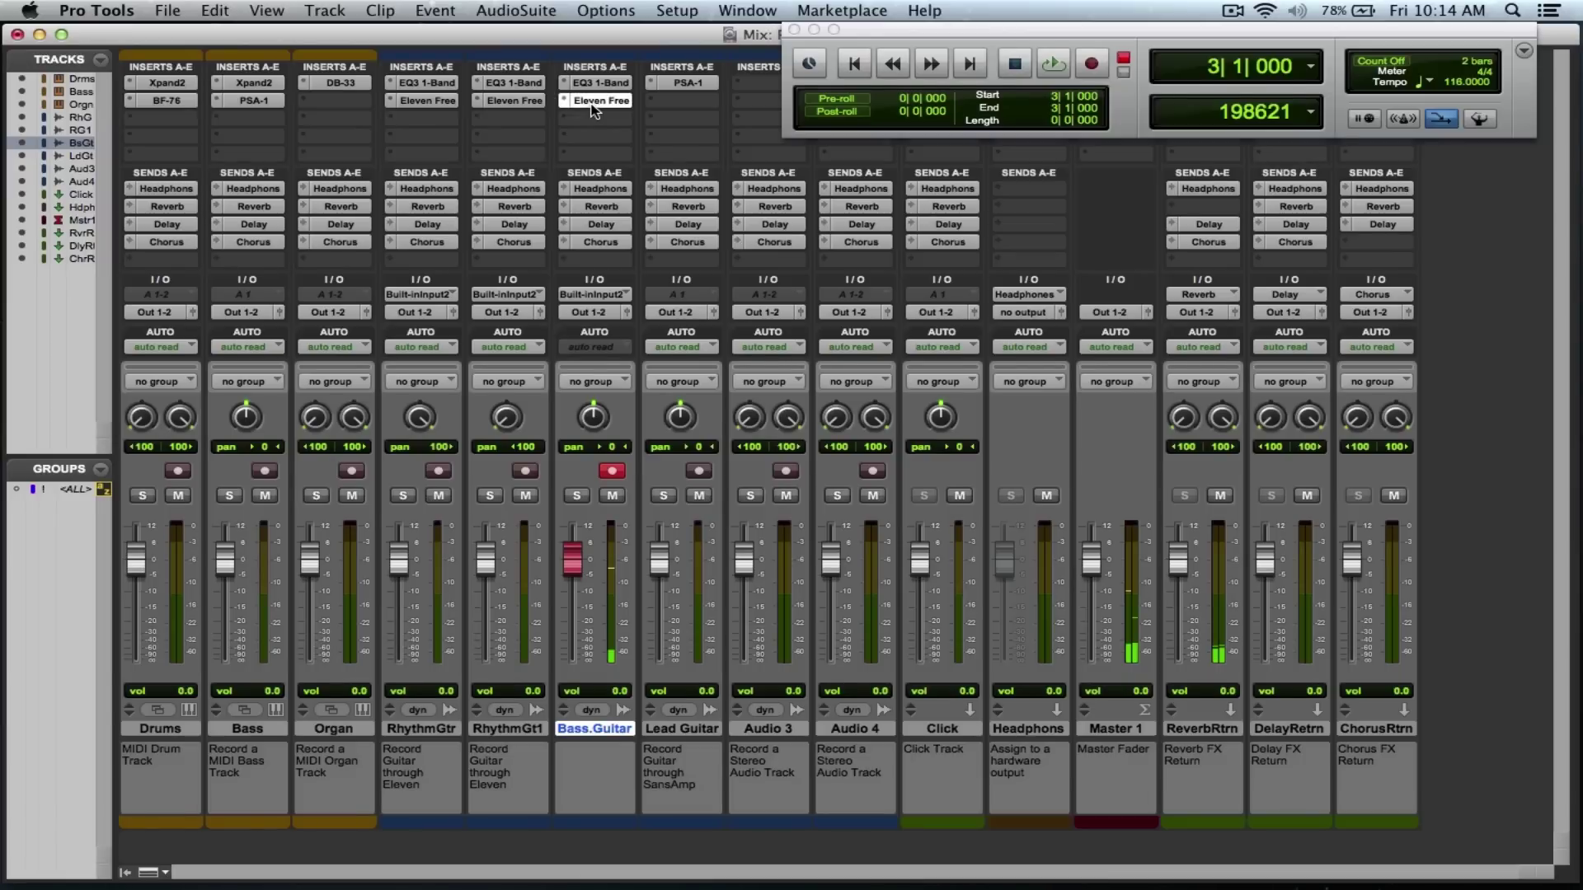
# Load the Vintage Clean preset in the Eleven Free insert on the Bass.Guitar track
pyautogui.click(595, 101)
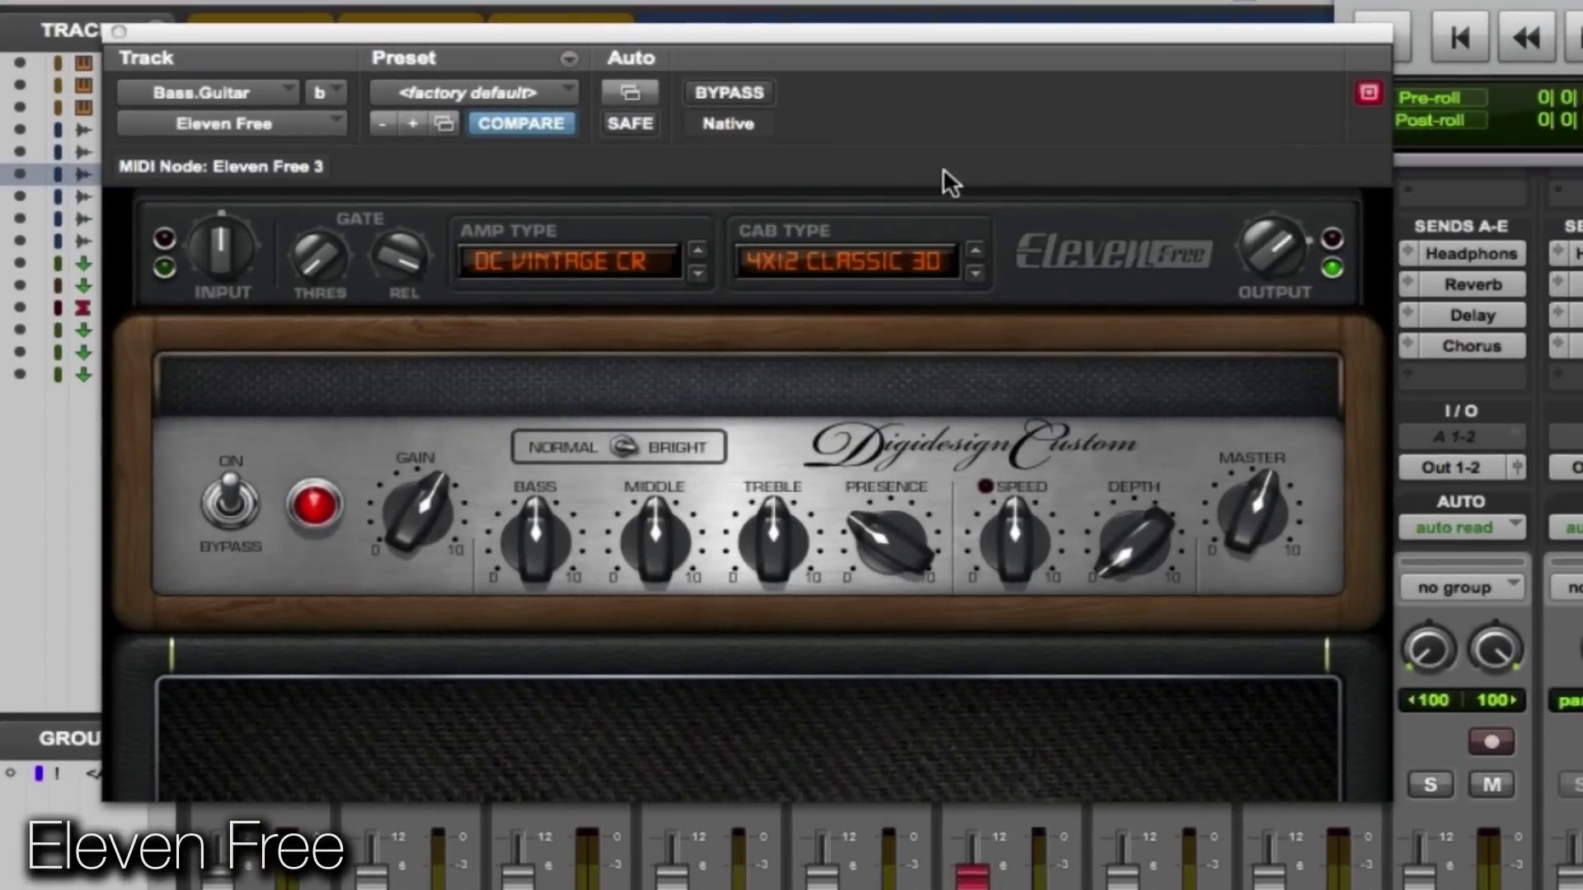
pyautogui.click(561, 91)
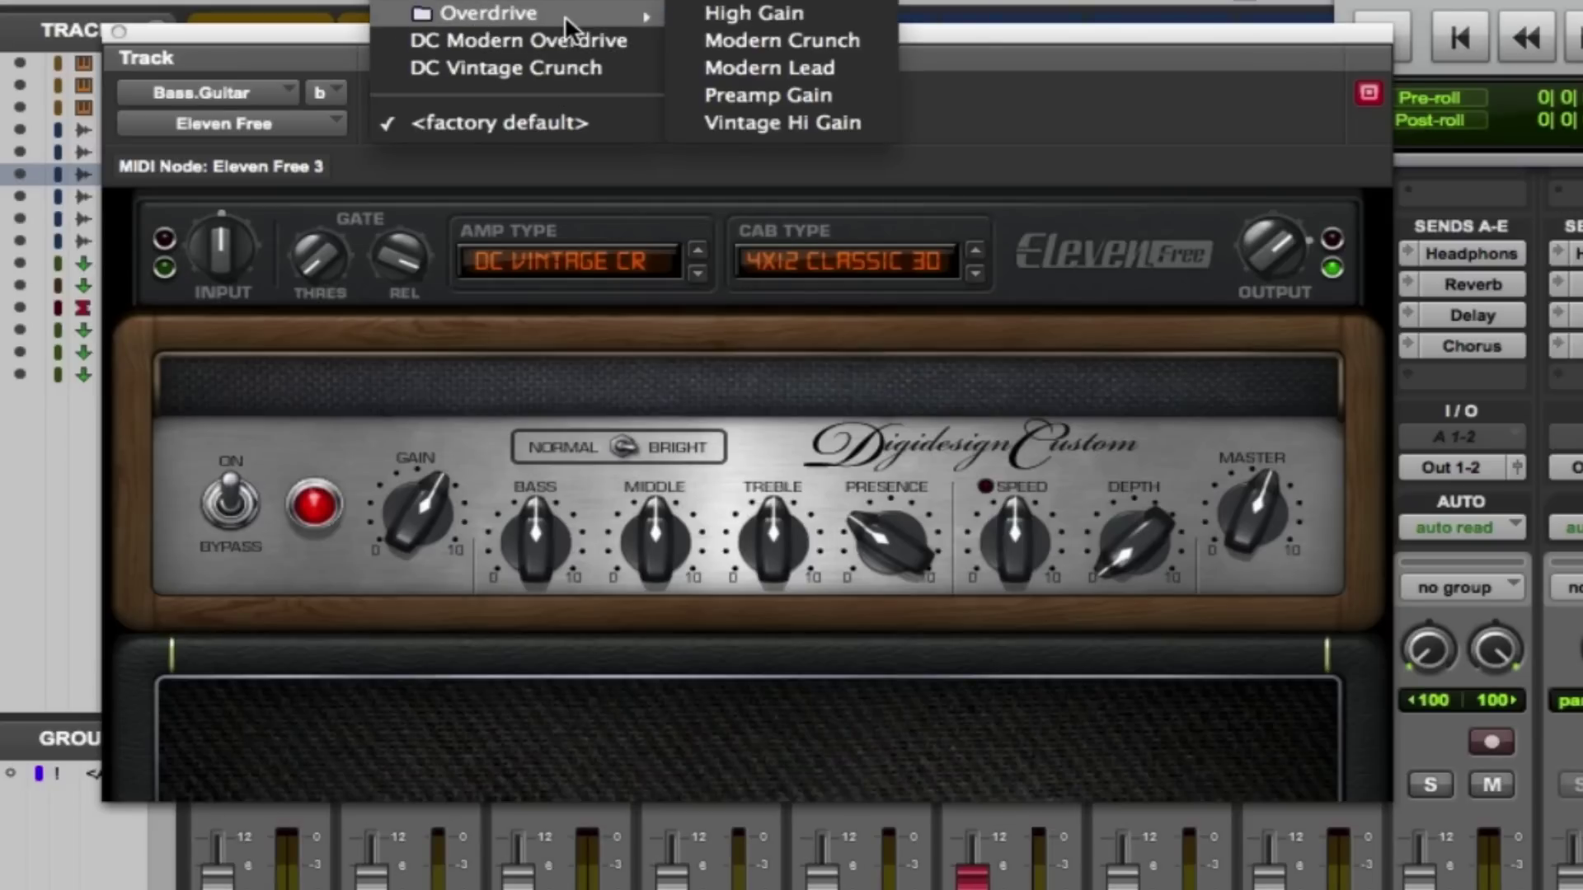
pyautogui.moveTo(589, 2)
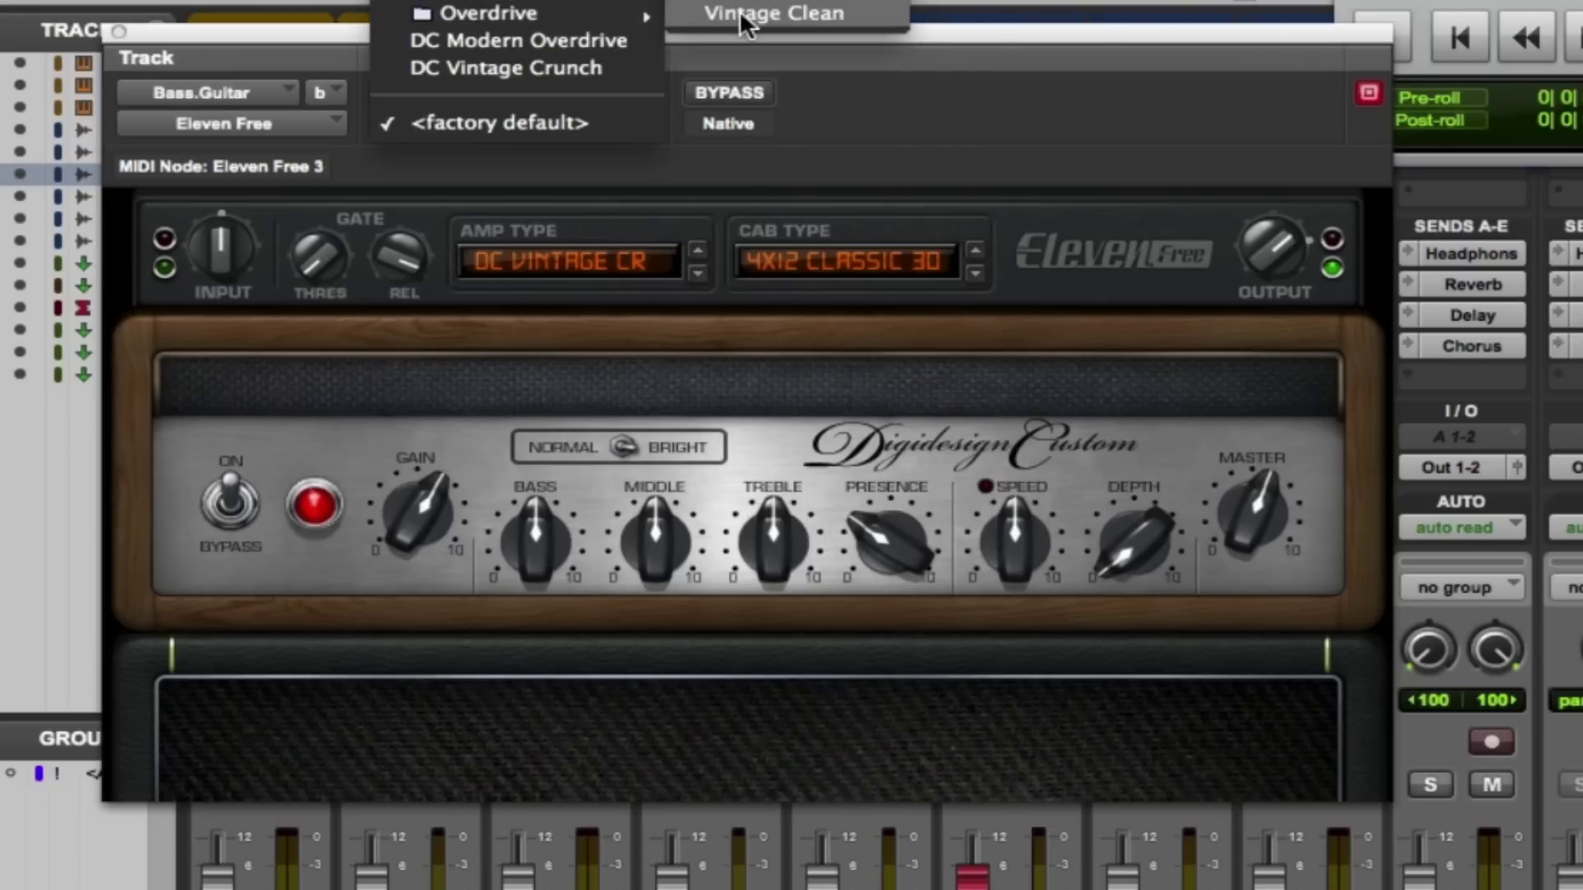
pyautogui.click(747, 13)
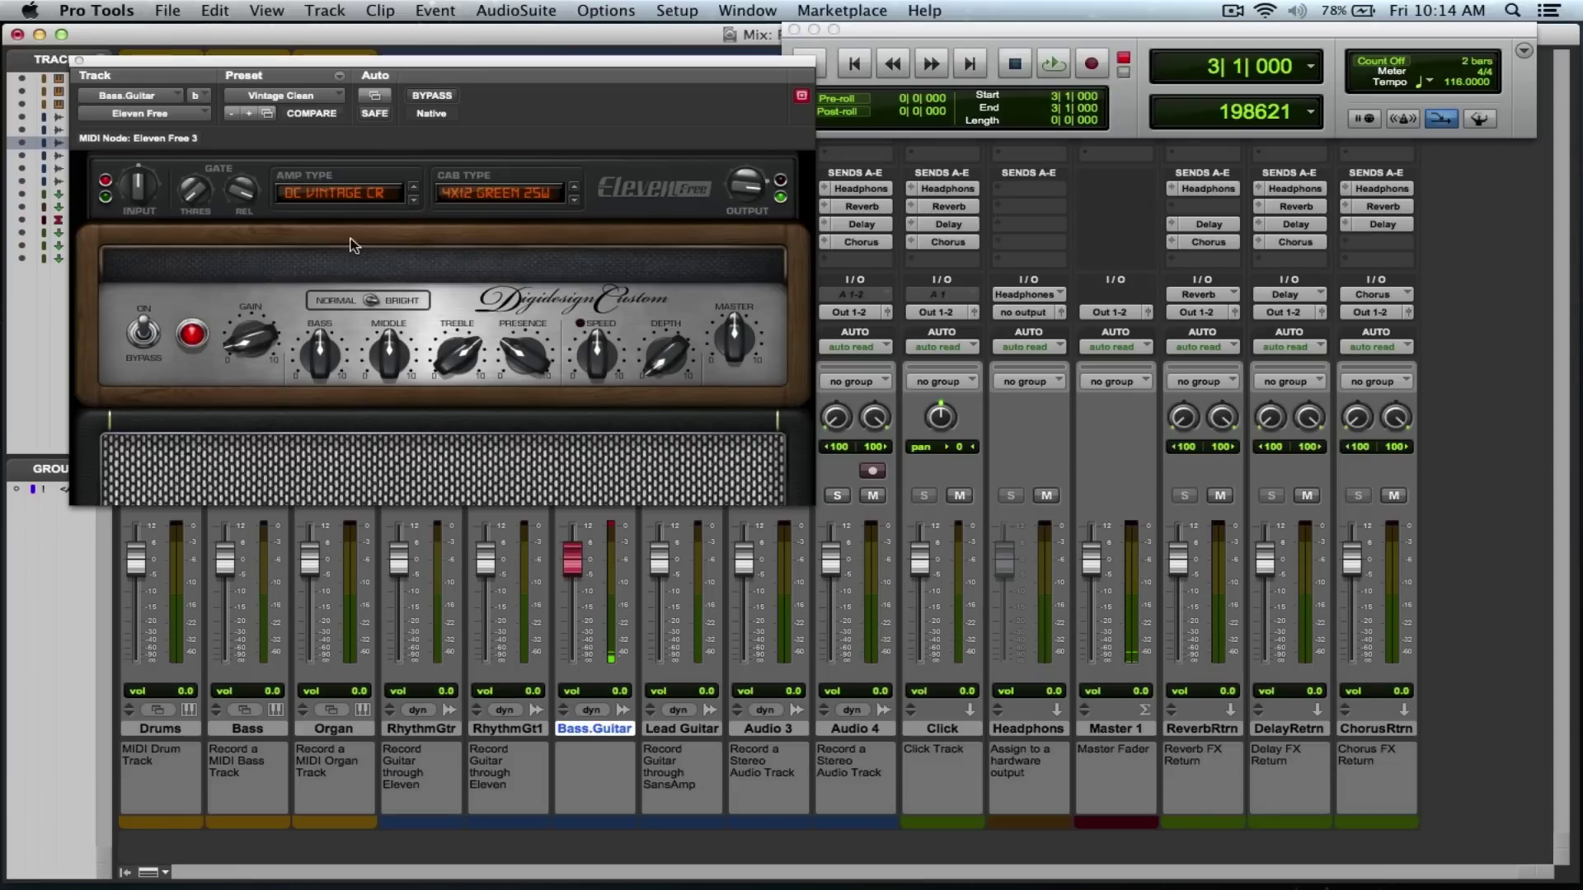
# Raise the Bass knob slightly on Bass.Guitar's Eleven Free amp and mute that track's Reverb, Delay and Chorus sends
pyautogui.moveTo(330, 323); pyautogui.dragTo(329, 317)
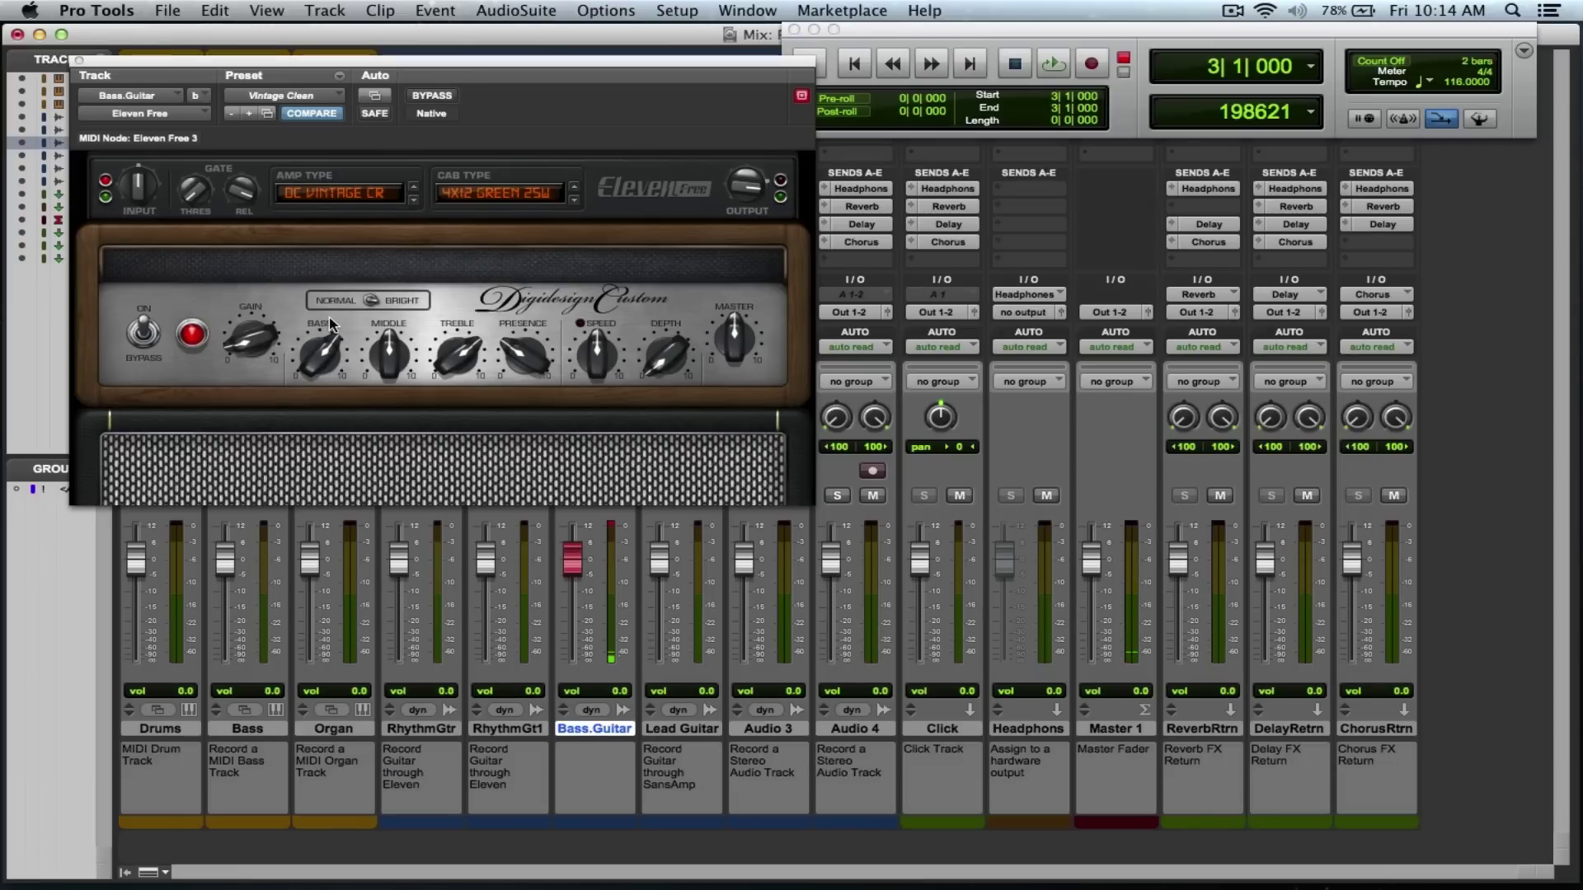
pyautogui.click(79, 61)
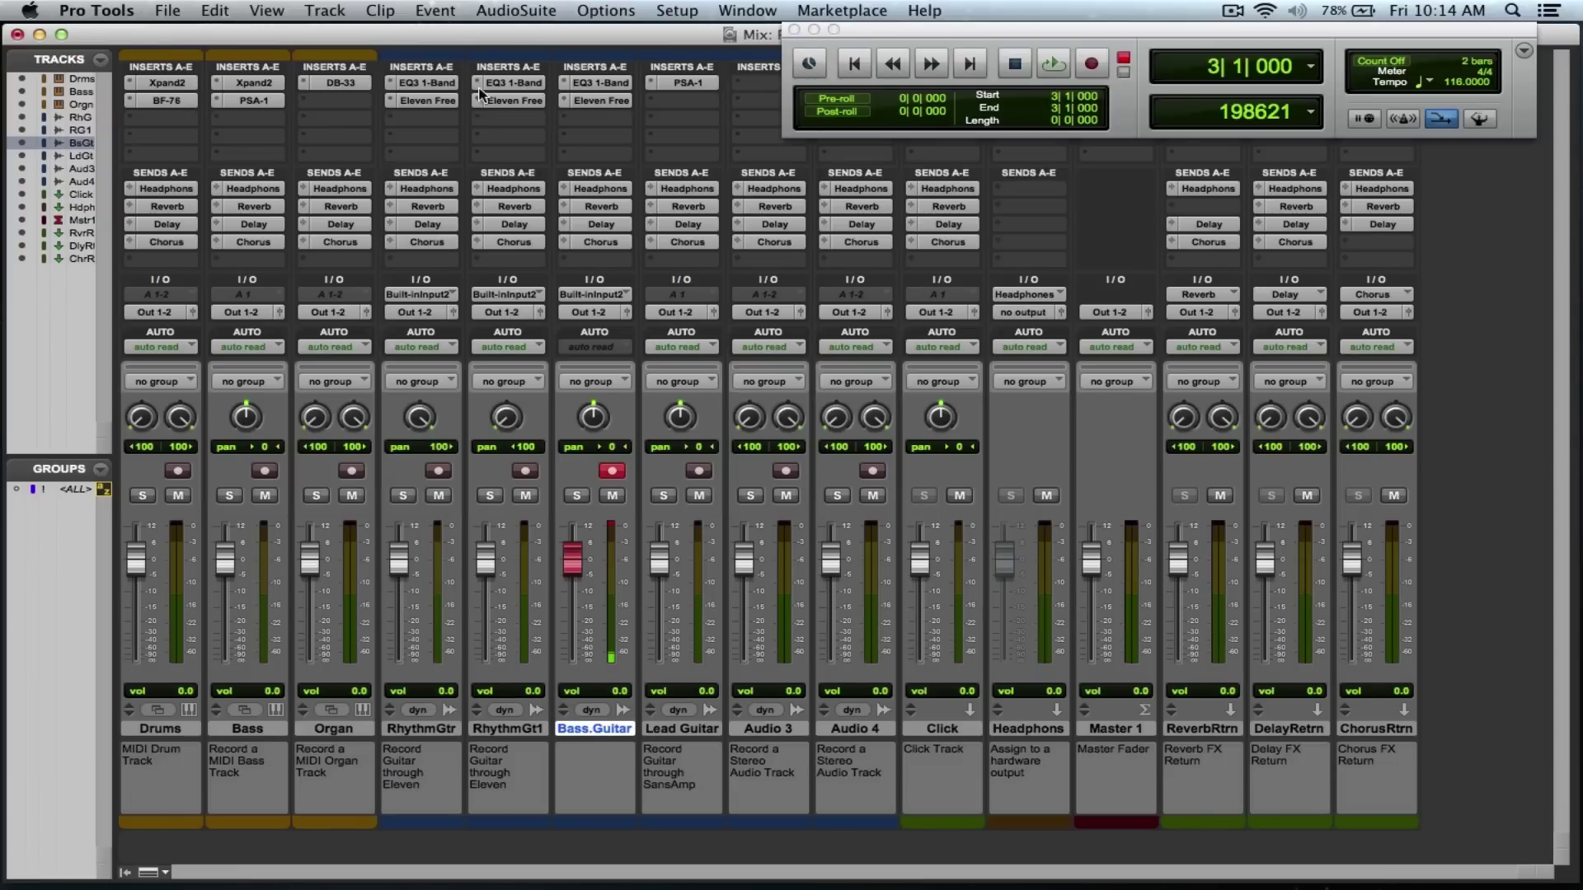
pyautogui.click(598, 83)
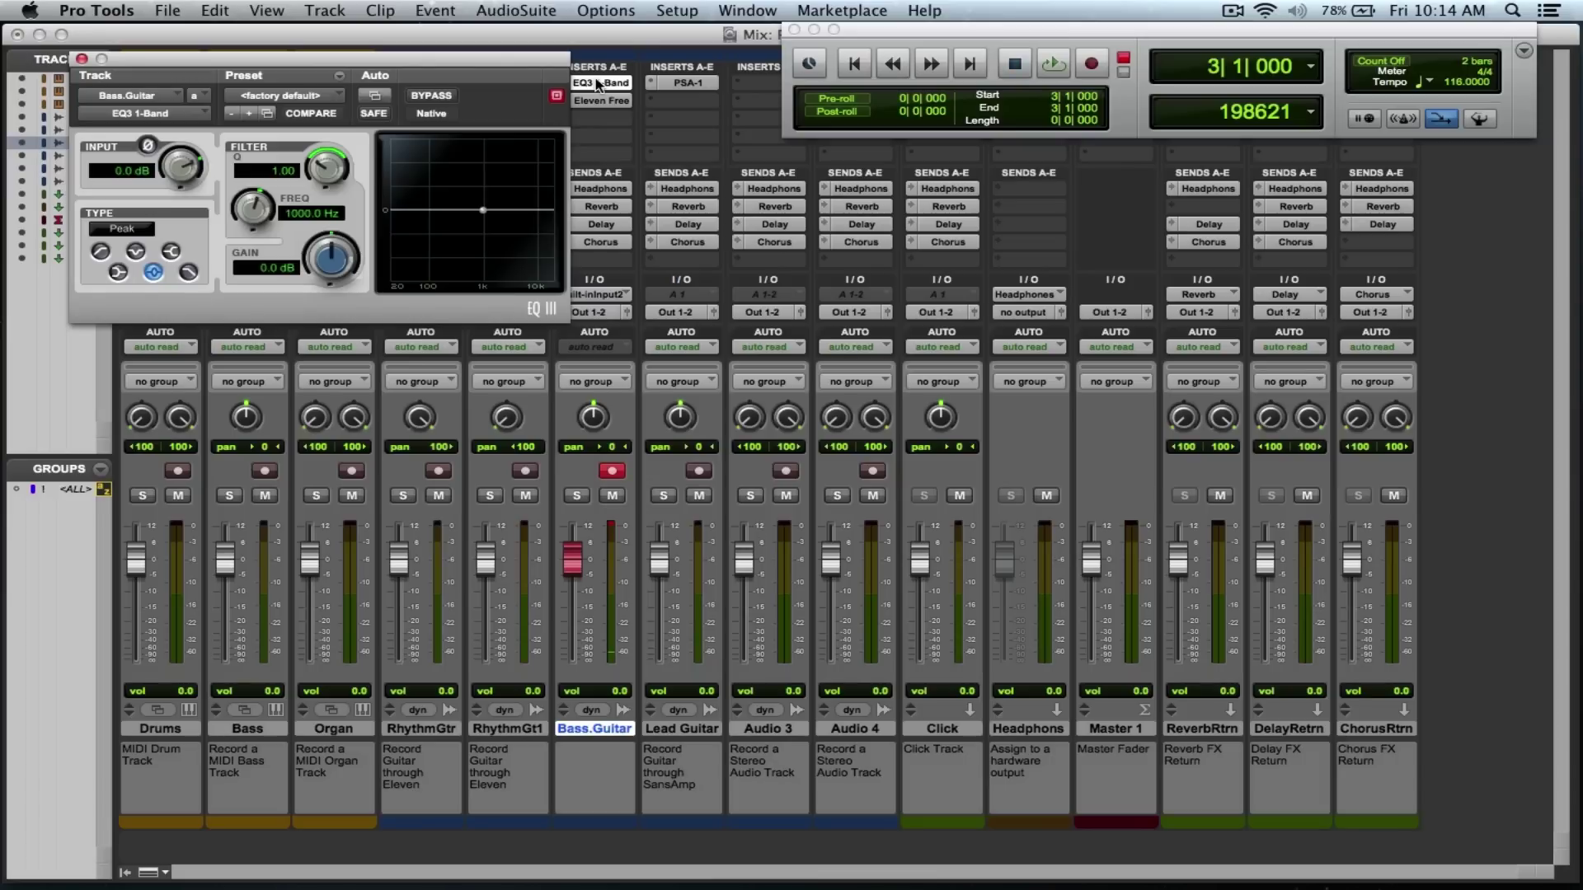
pyautogui.click(80, 59)
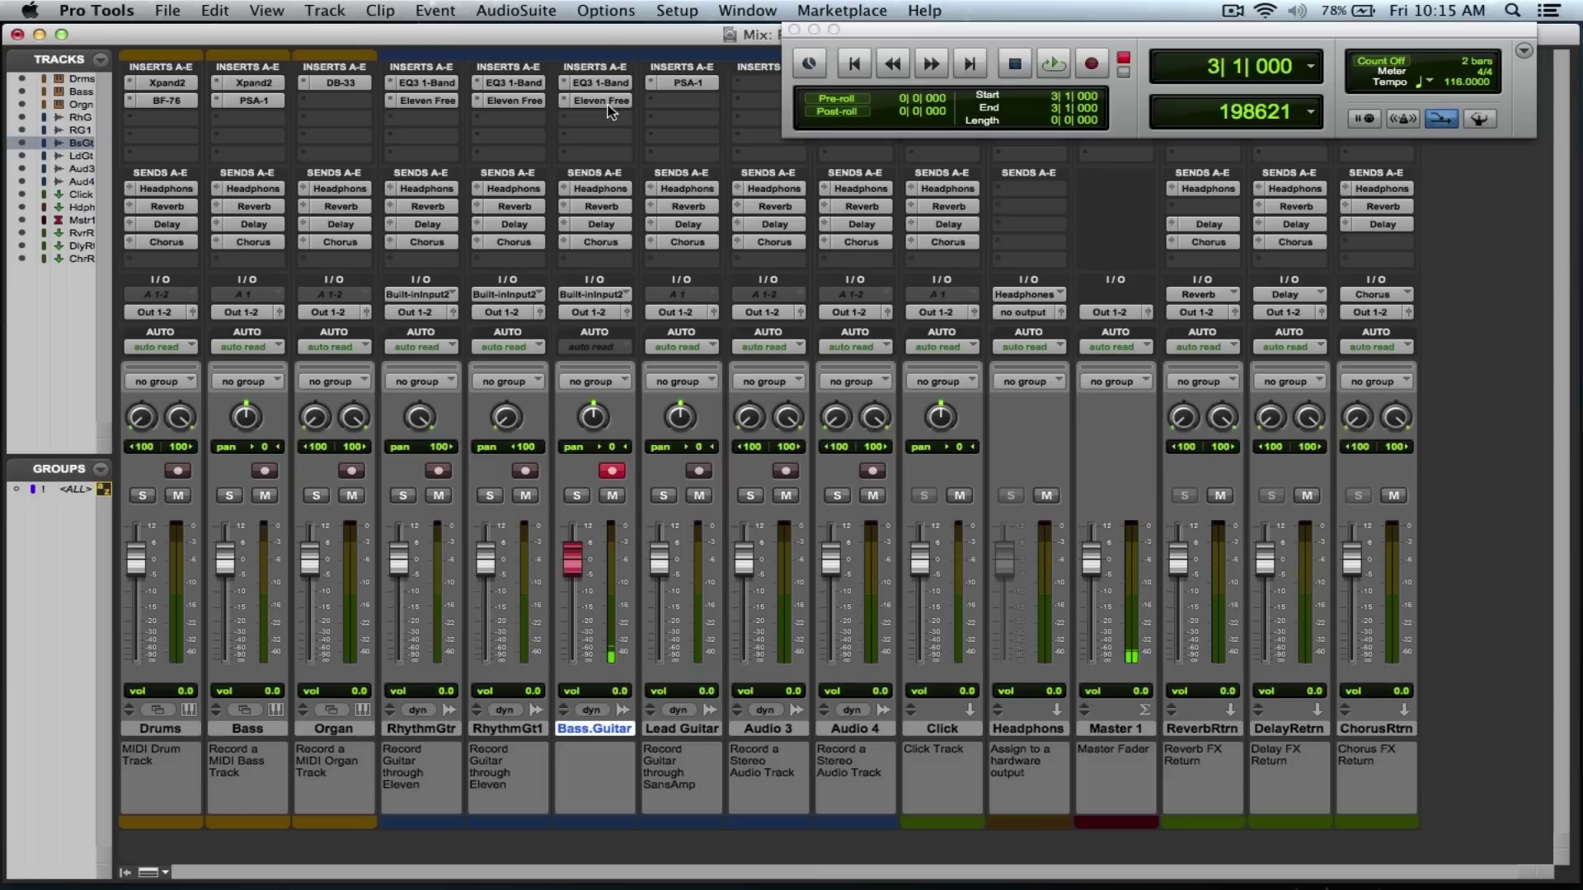
pyautogui.click(610, 208)
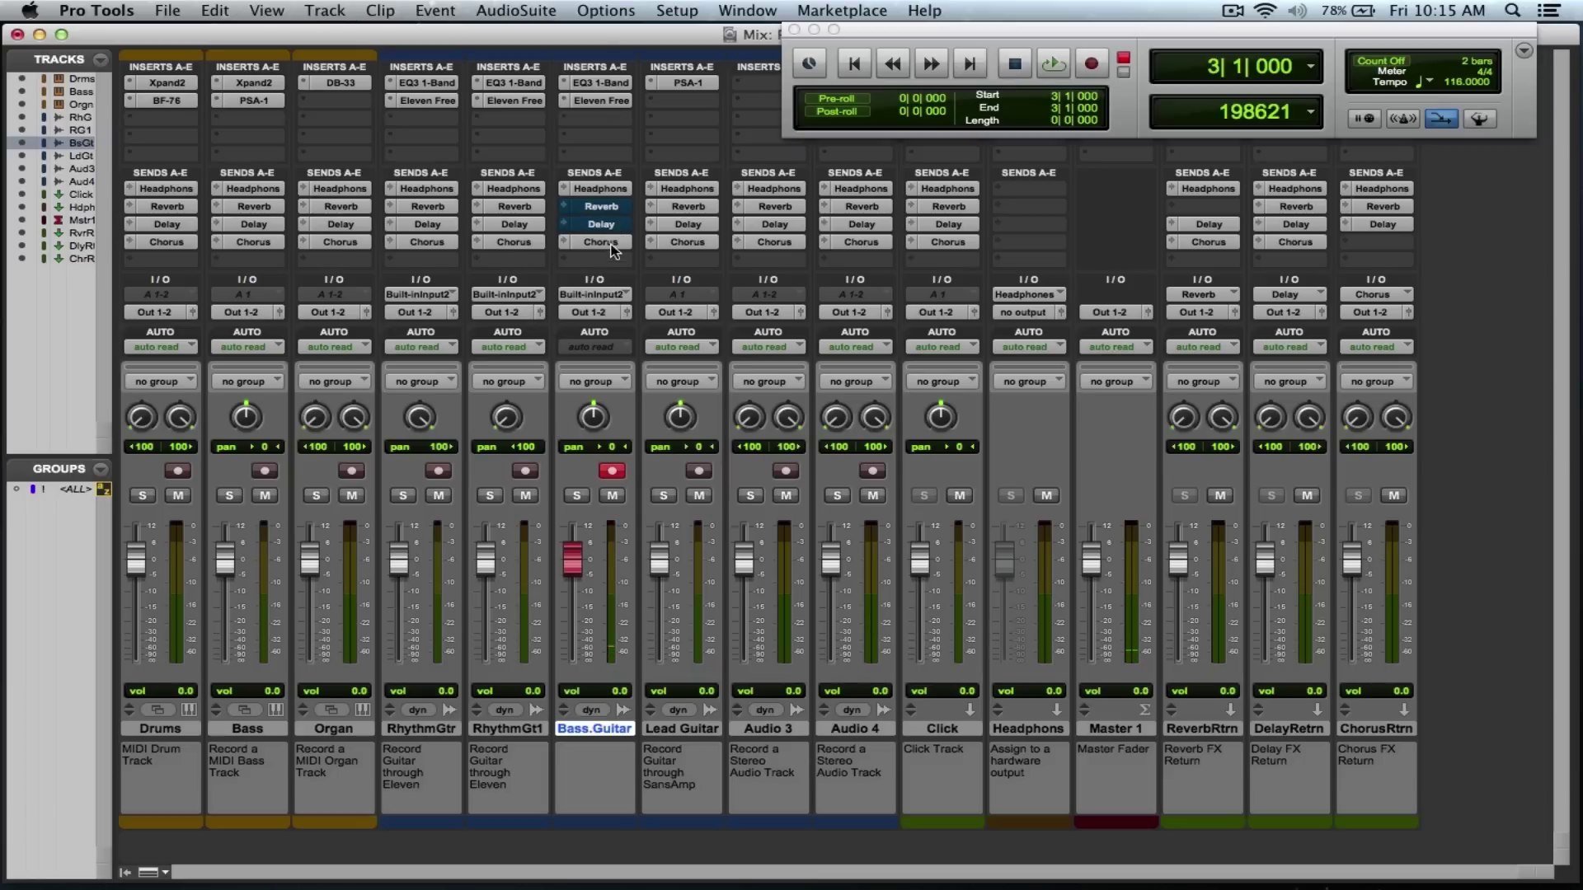
# Record the bass guitar part on the Bass.Guitar track from the start of the session in the Edit window
pyautogui.press('super+equal')
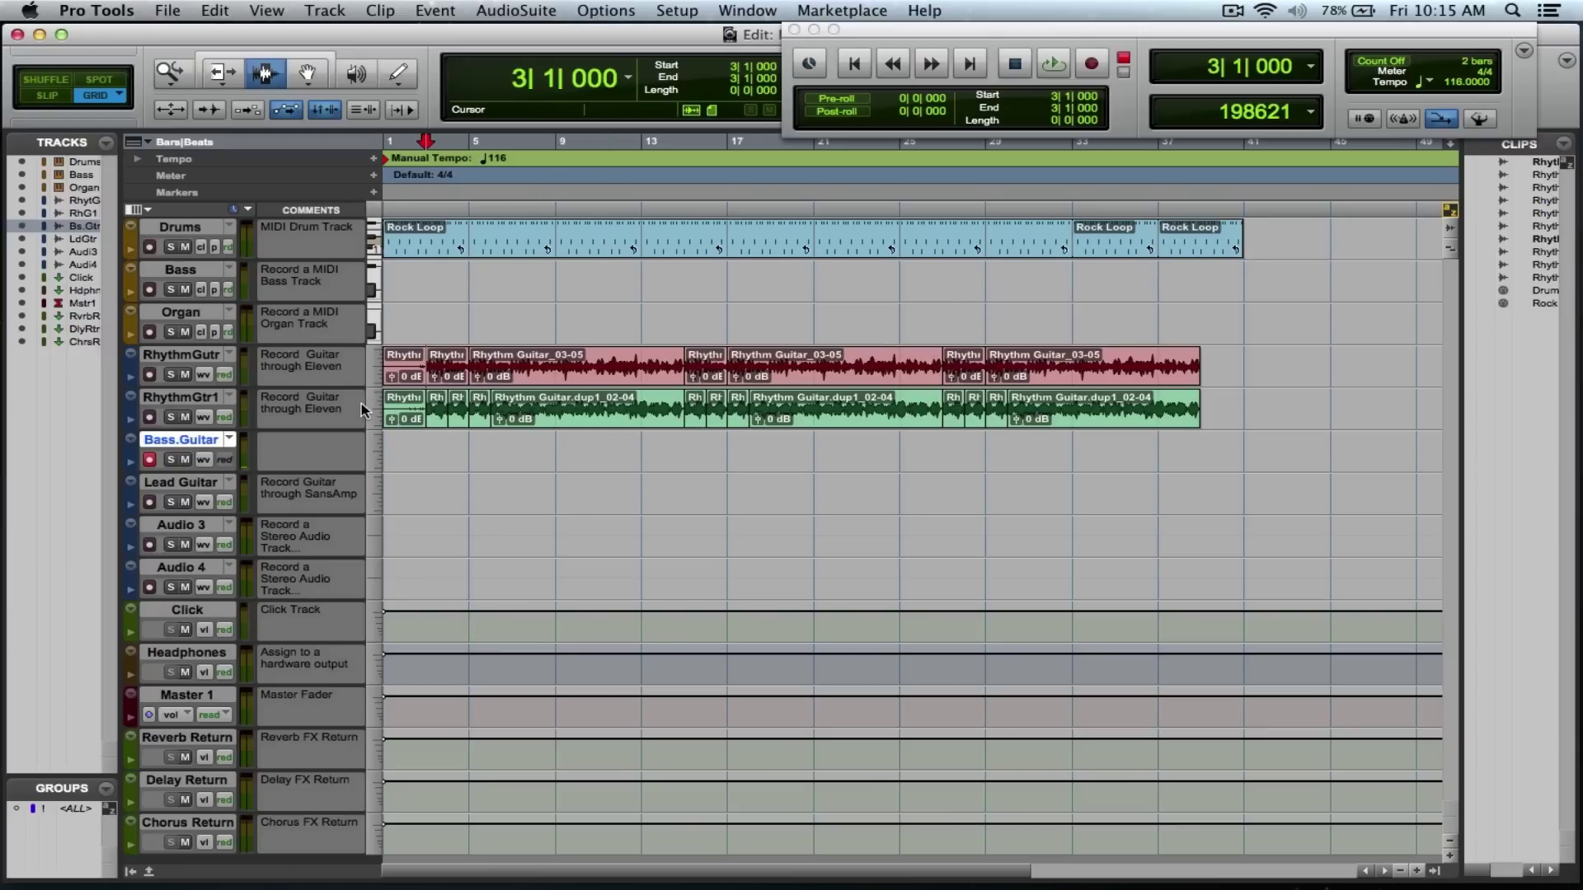
pyautogui.press('Return')
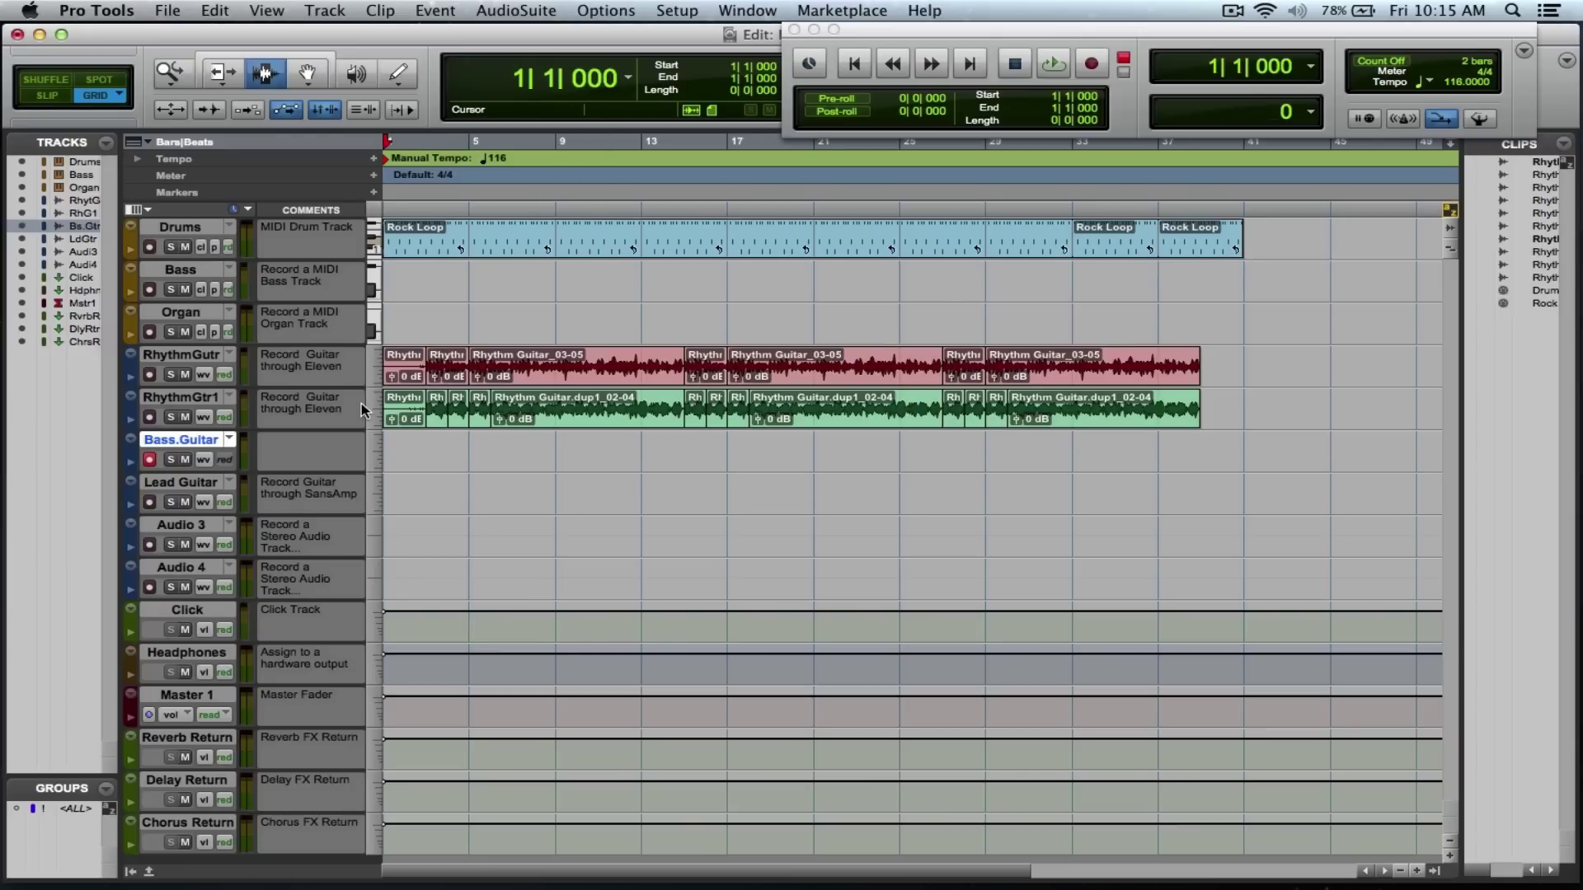
pyautogui.press('super+space')
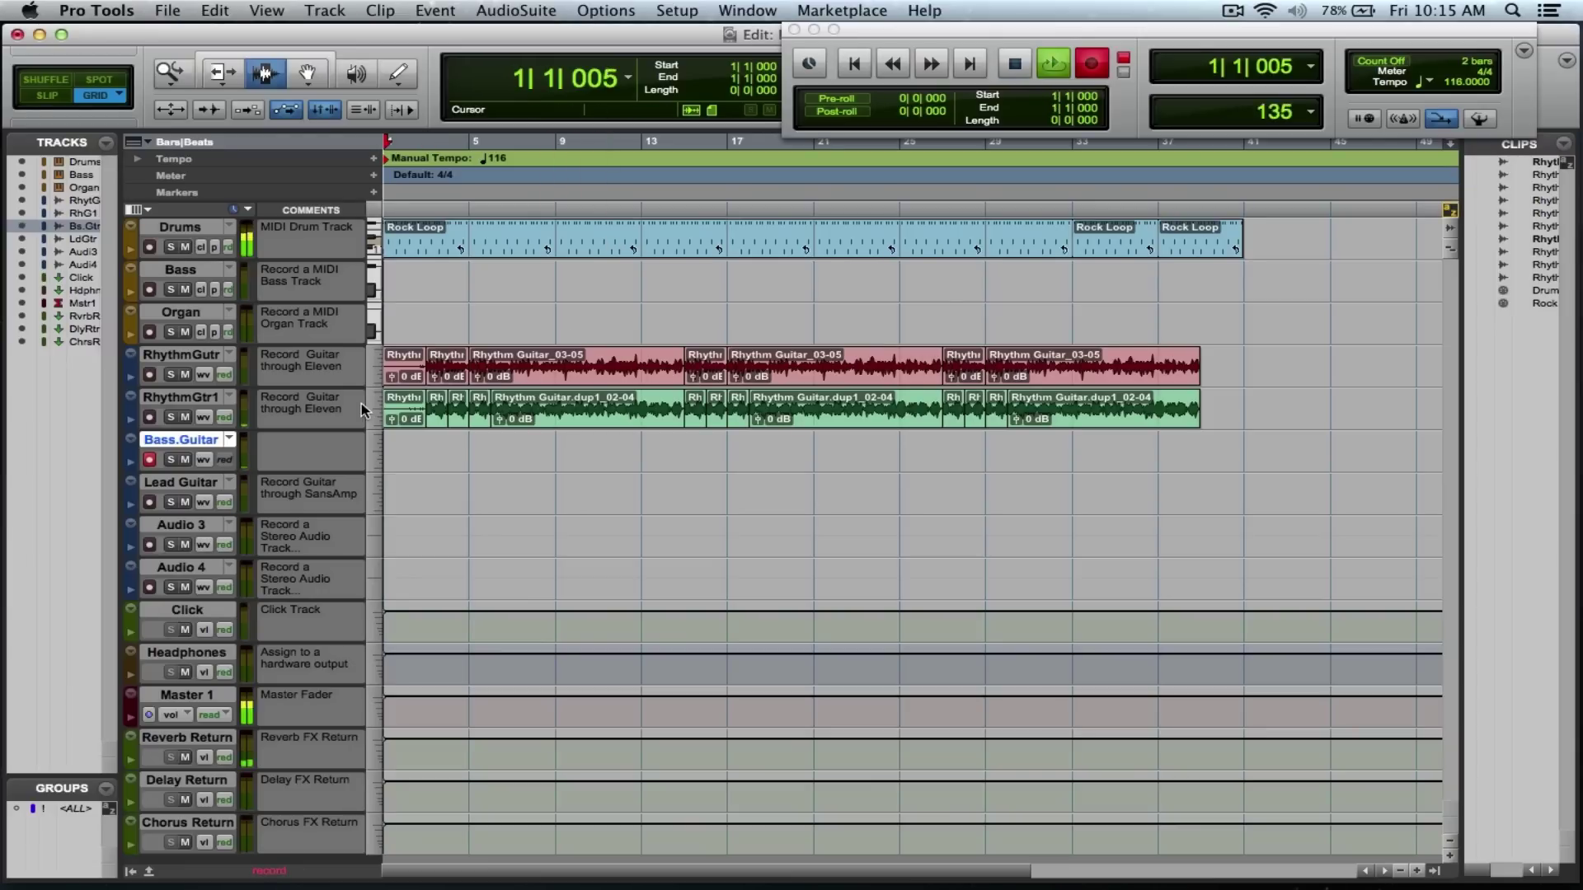
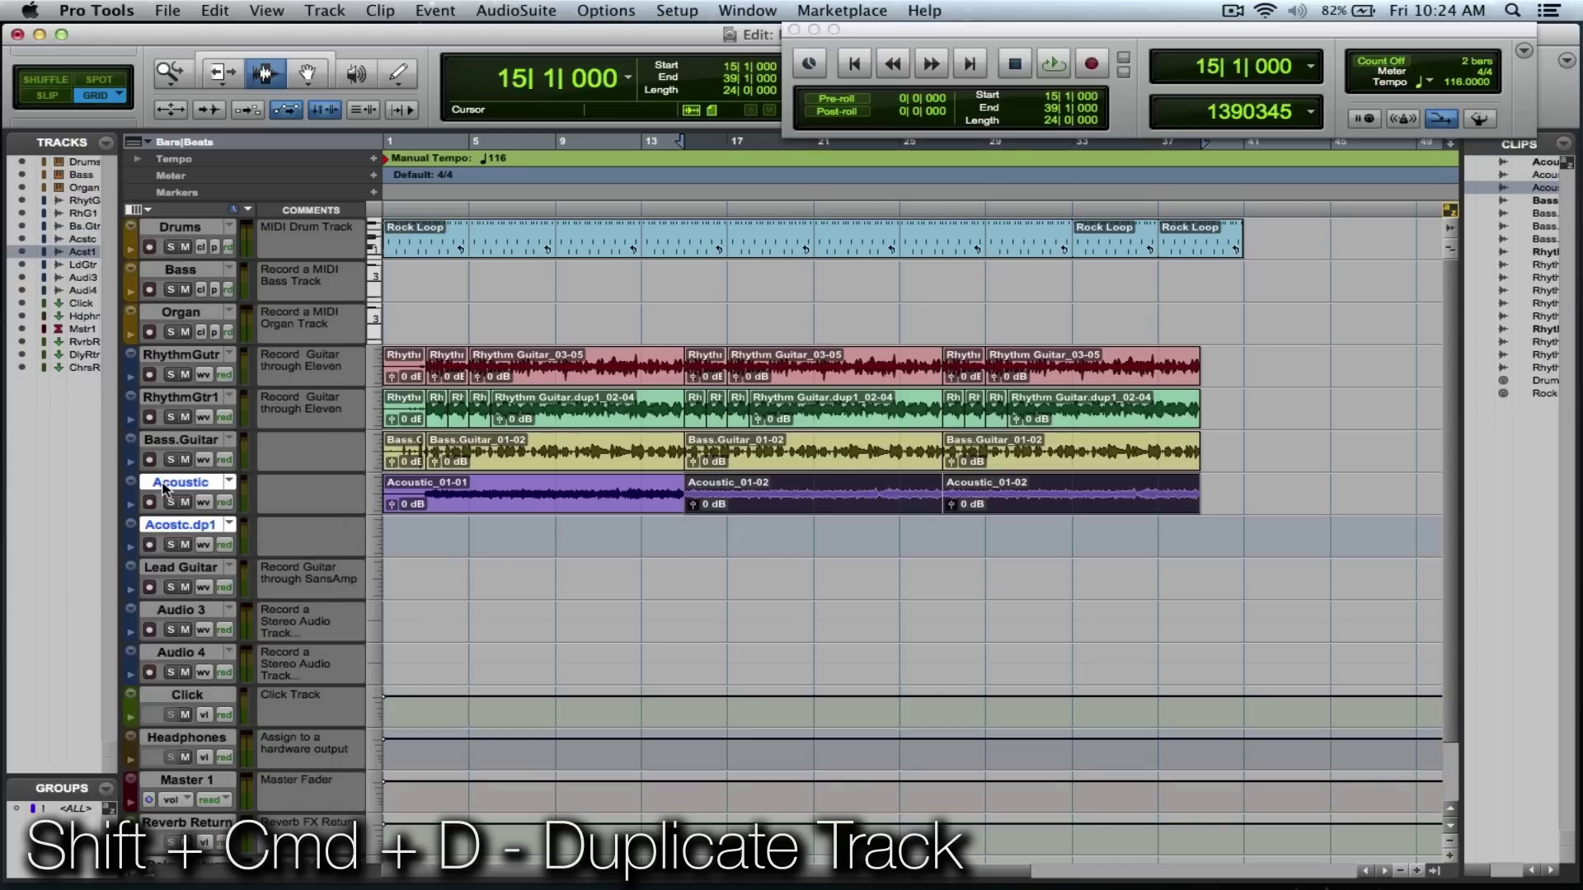
# Rename the duplicated acoustic guitar track Acoustic.two
pyautogui.doubleClick(189, 528)
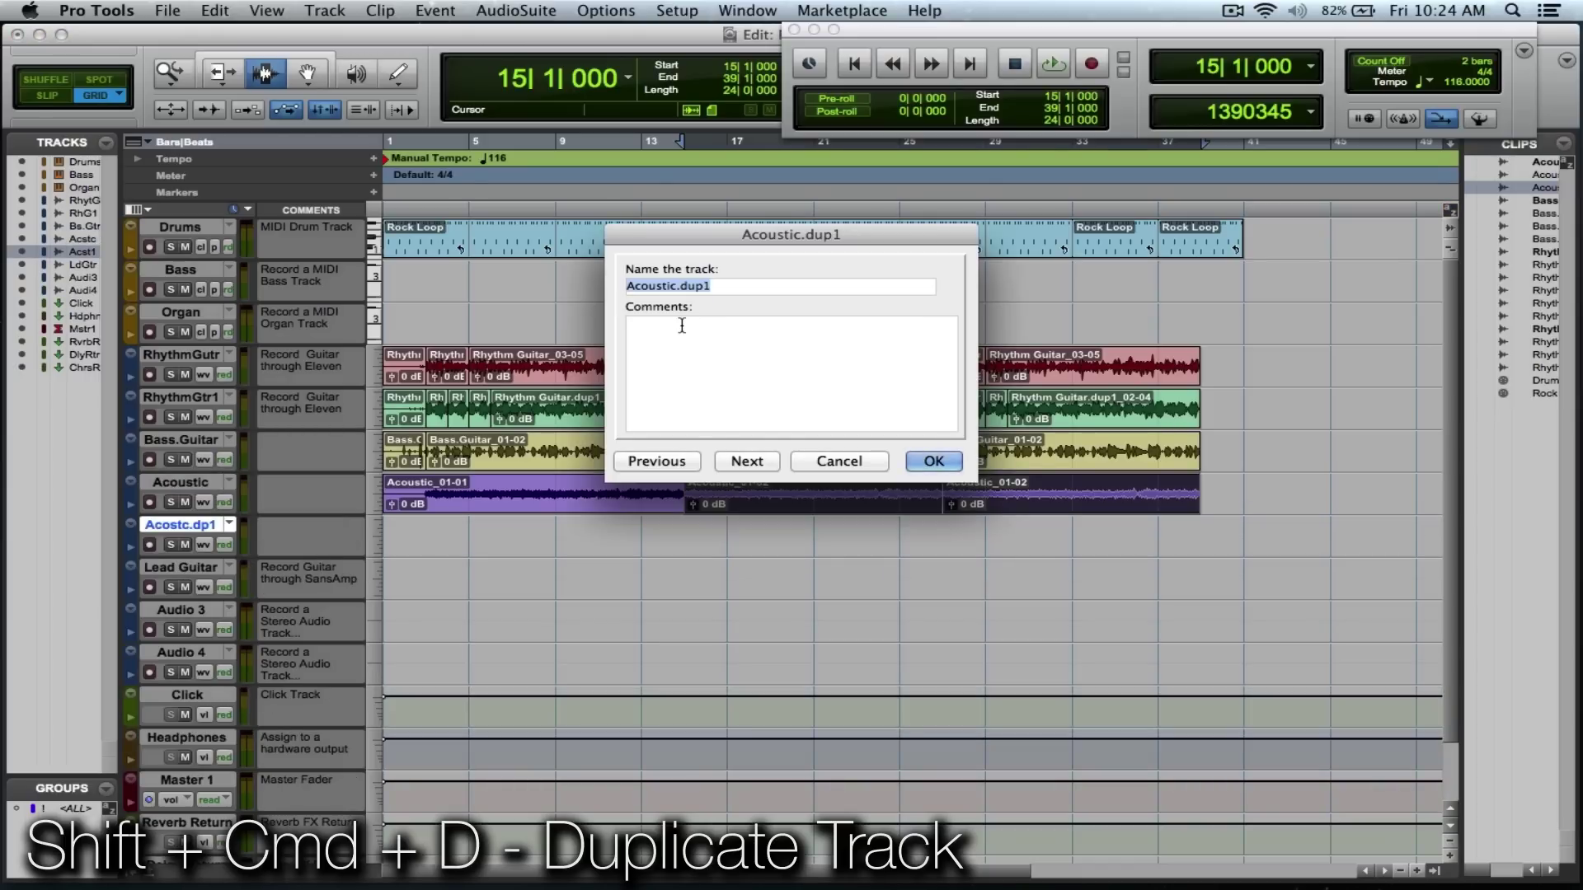
pyautogui.click(711, 285)
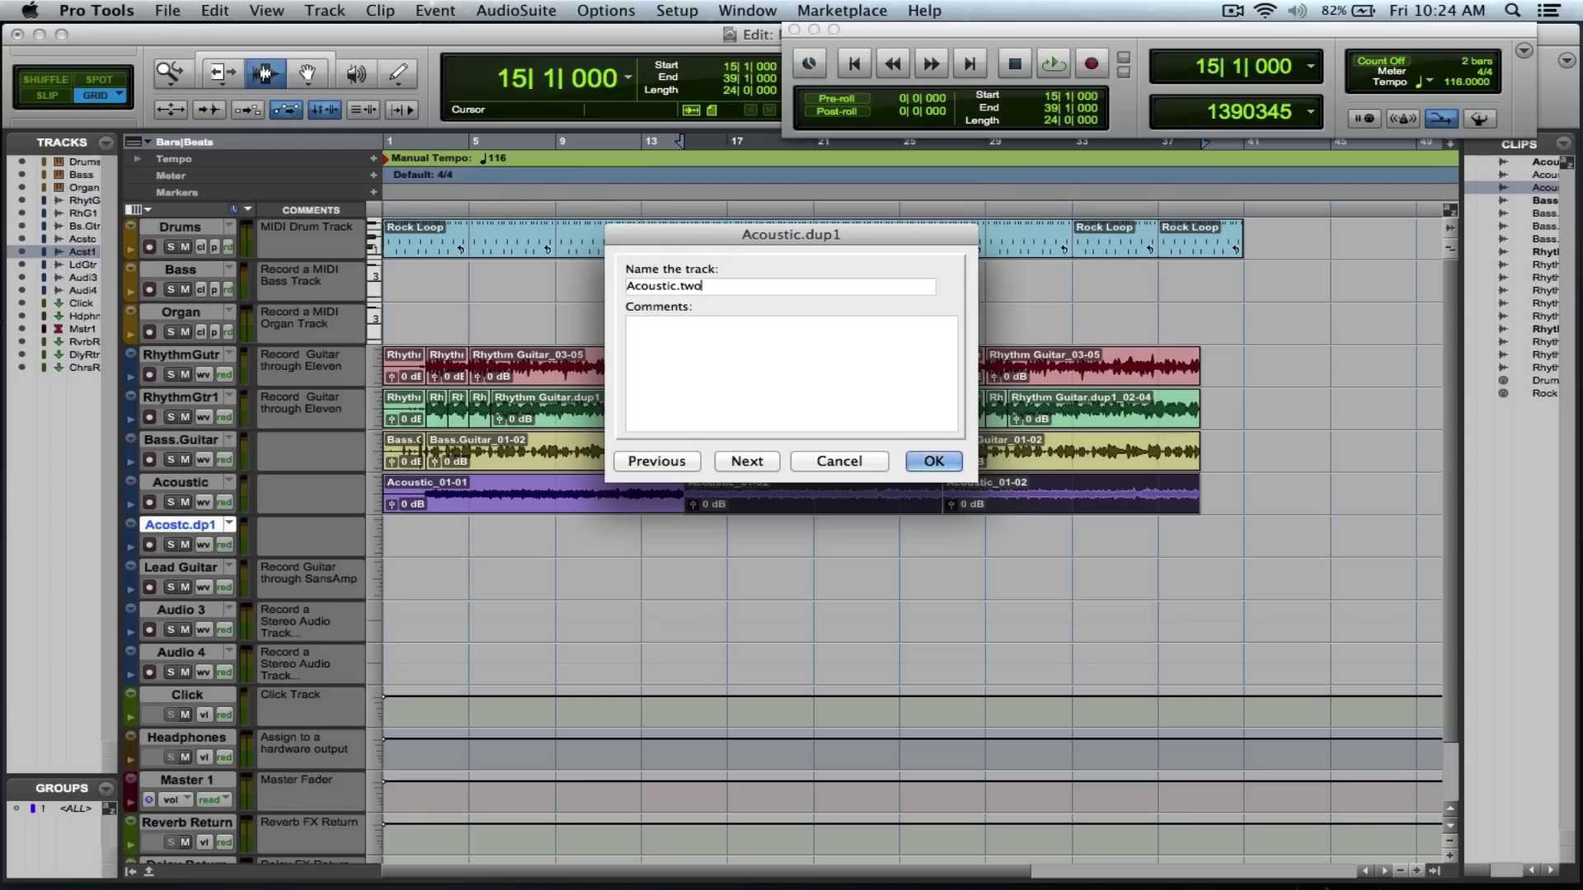
pyautogui.press('Return')
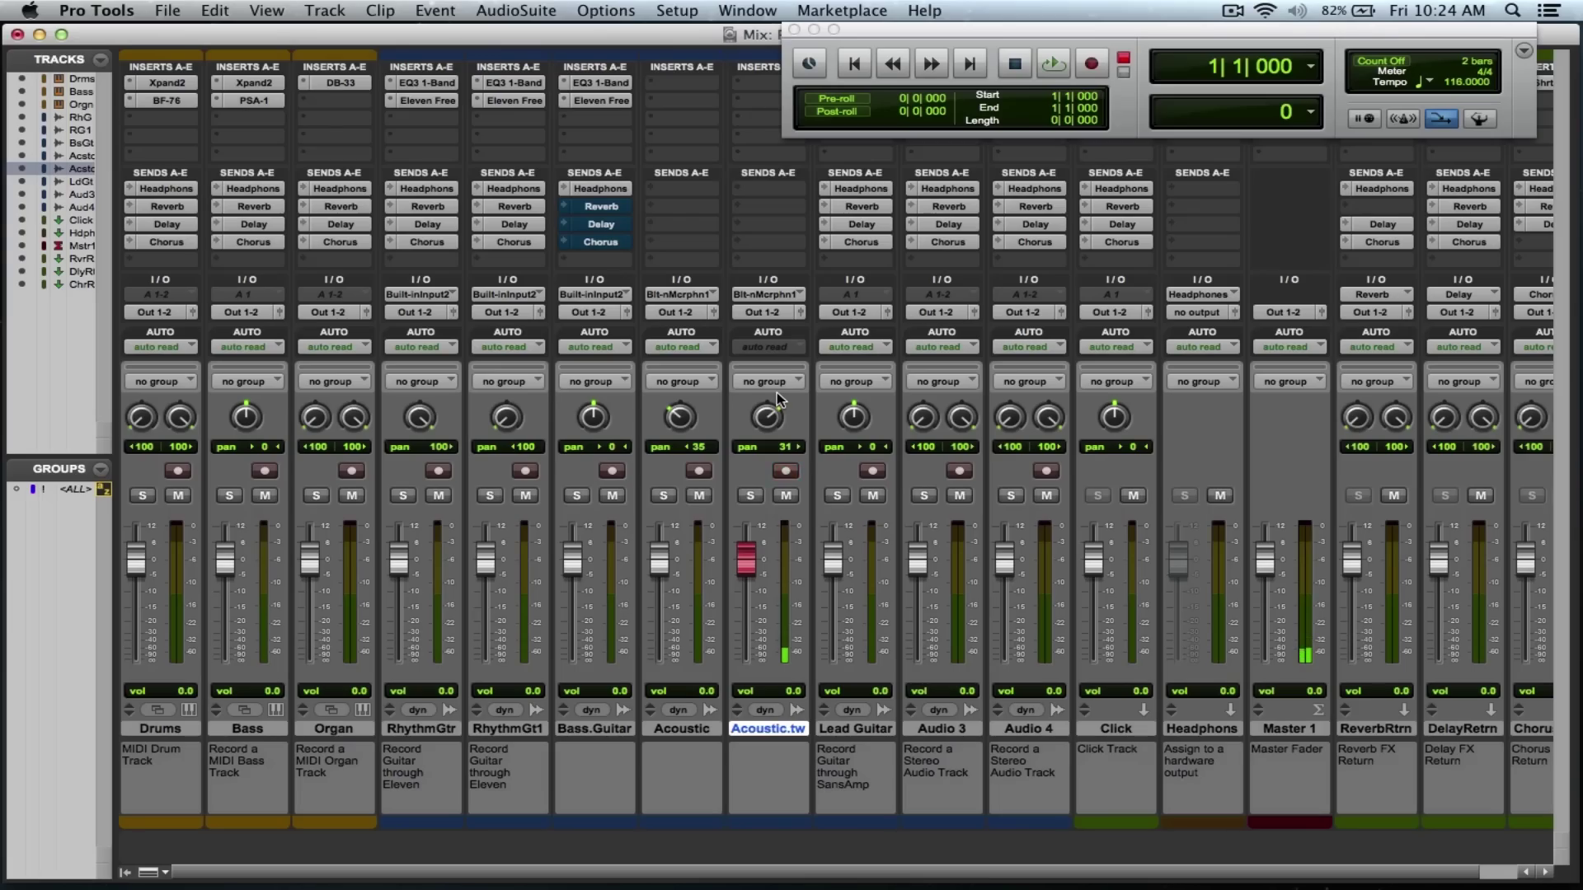
# Set a two-bar pre-roll and re-record the end of the Acoustic.two part from bar 25
pyautogui.press('super+equal')
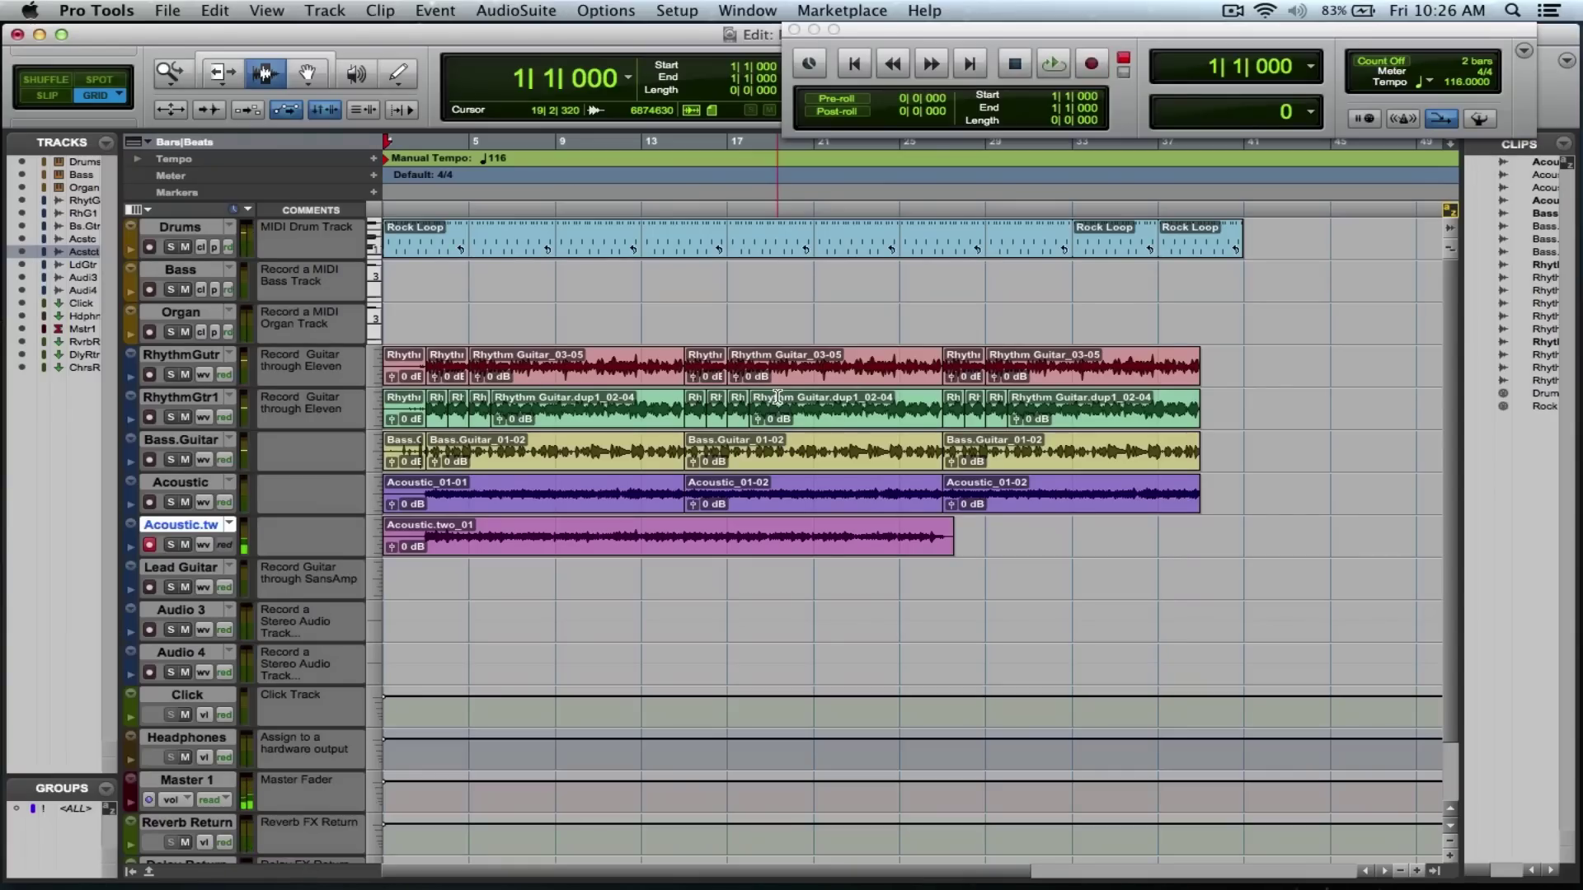
pyautogui.click(895, 526)
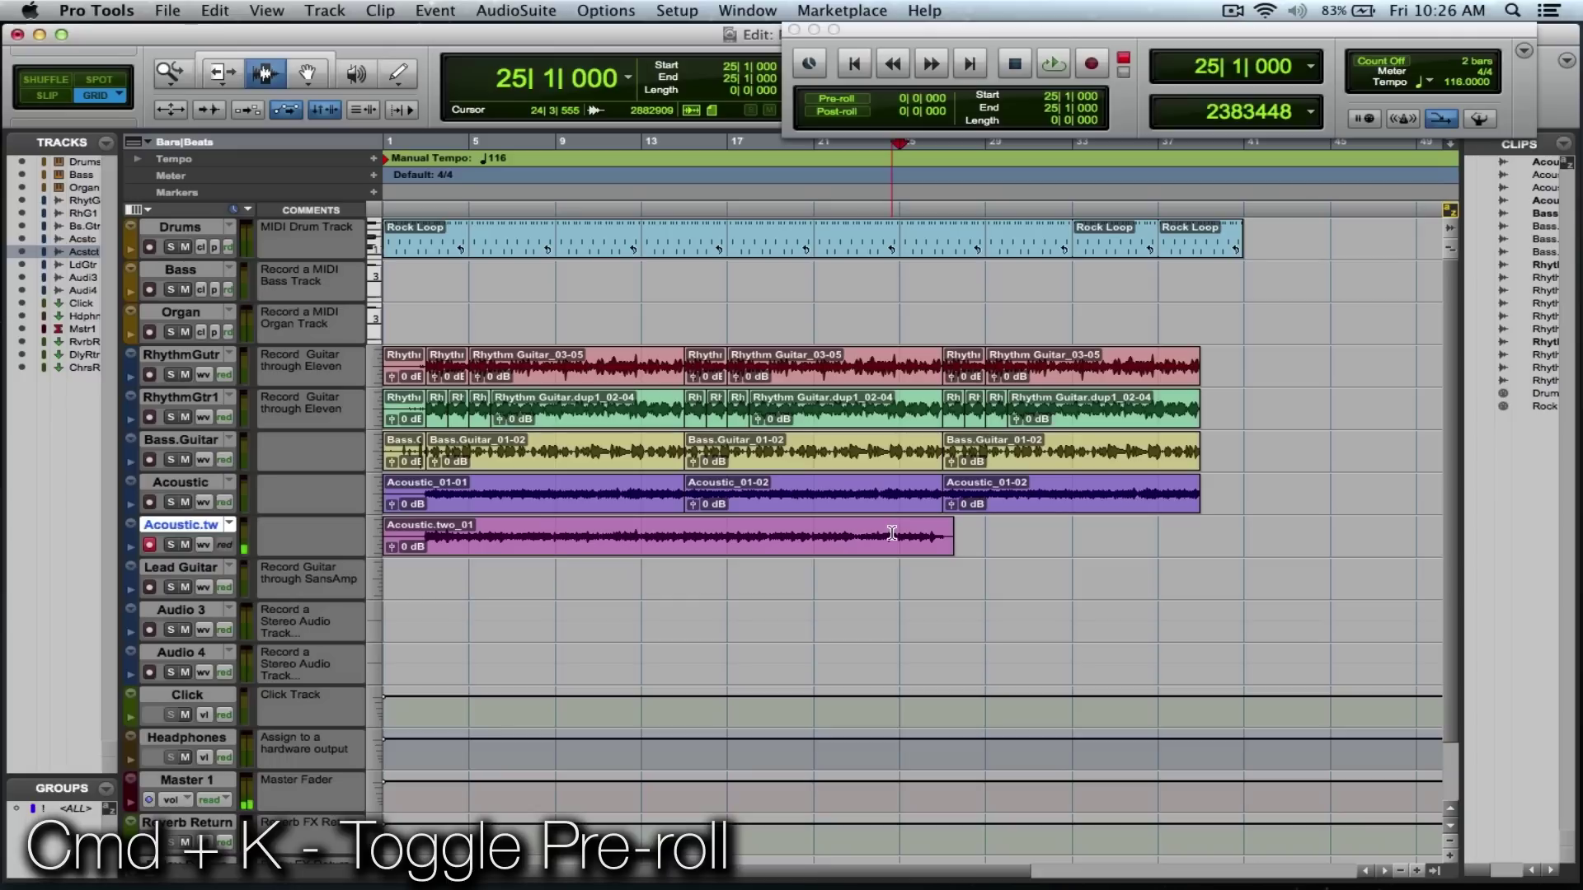
pyautogui.press('super+k')
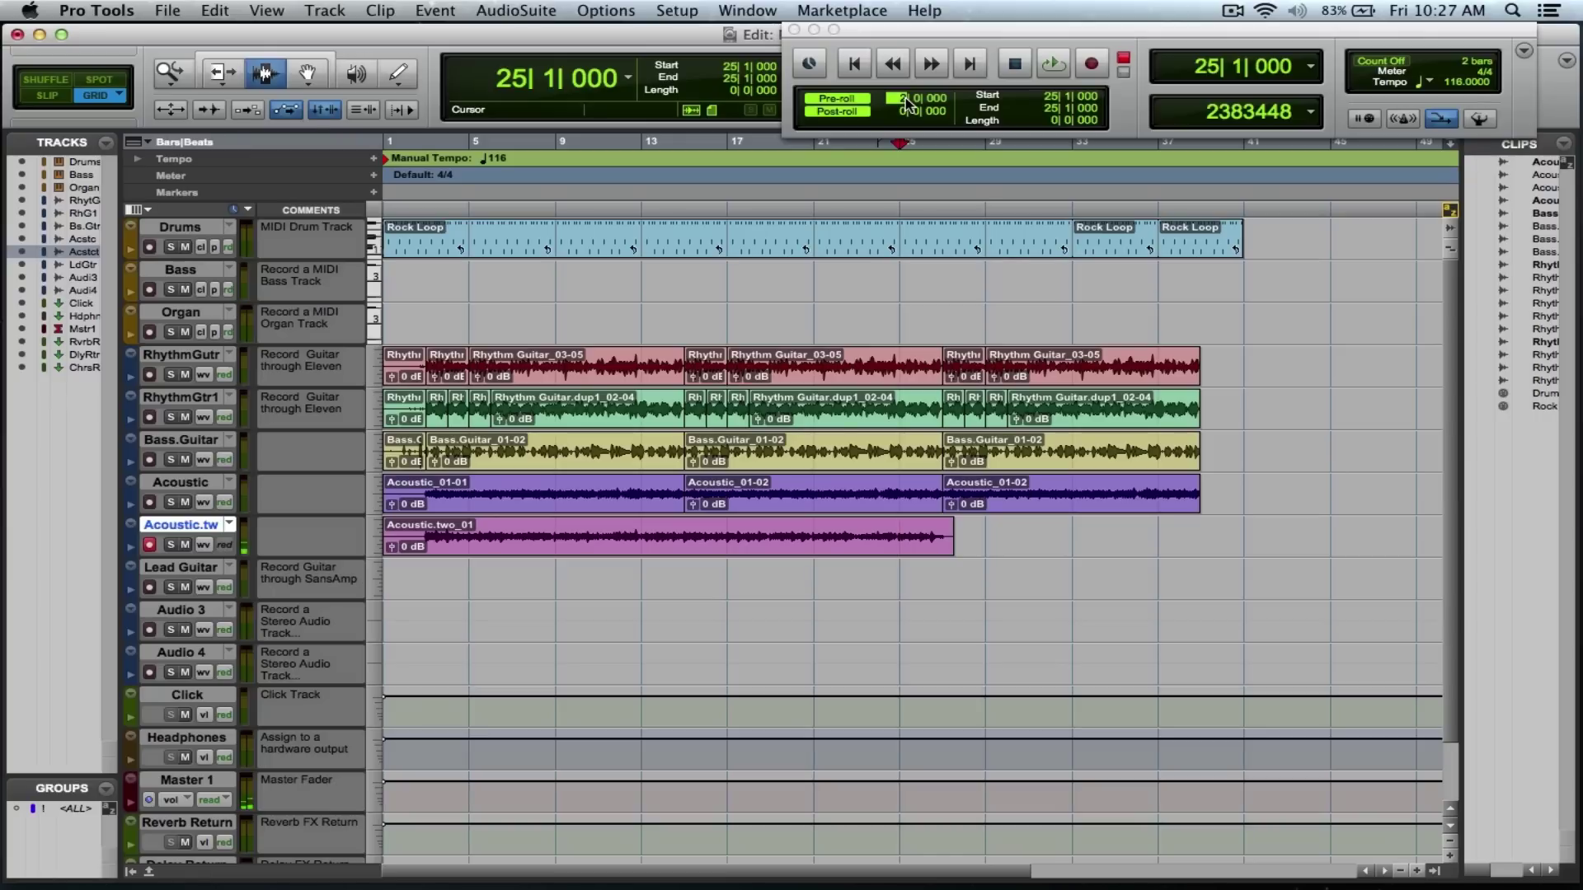
pyautogui.press('space')
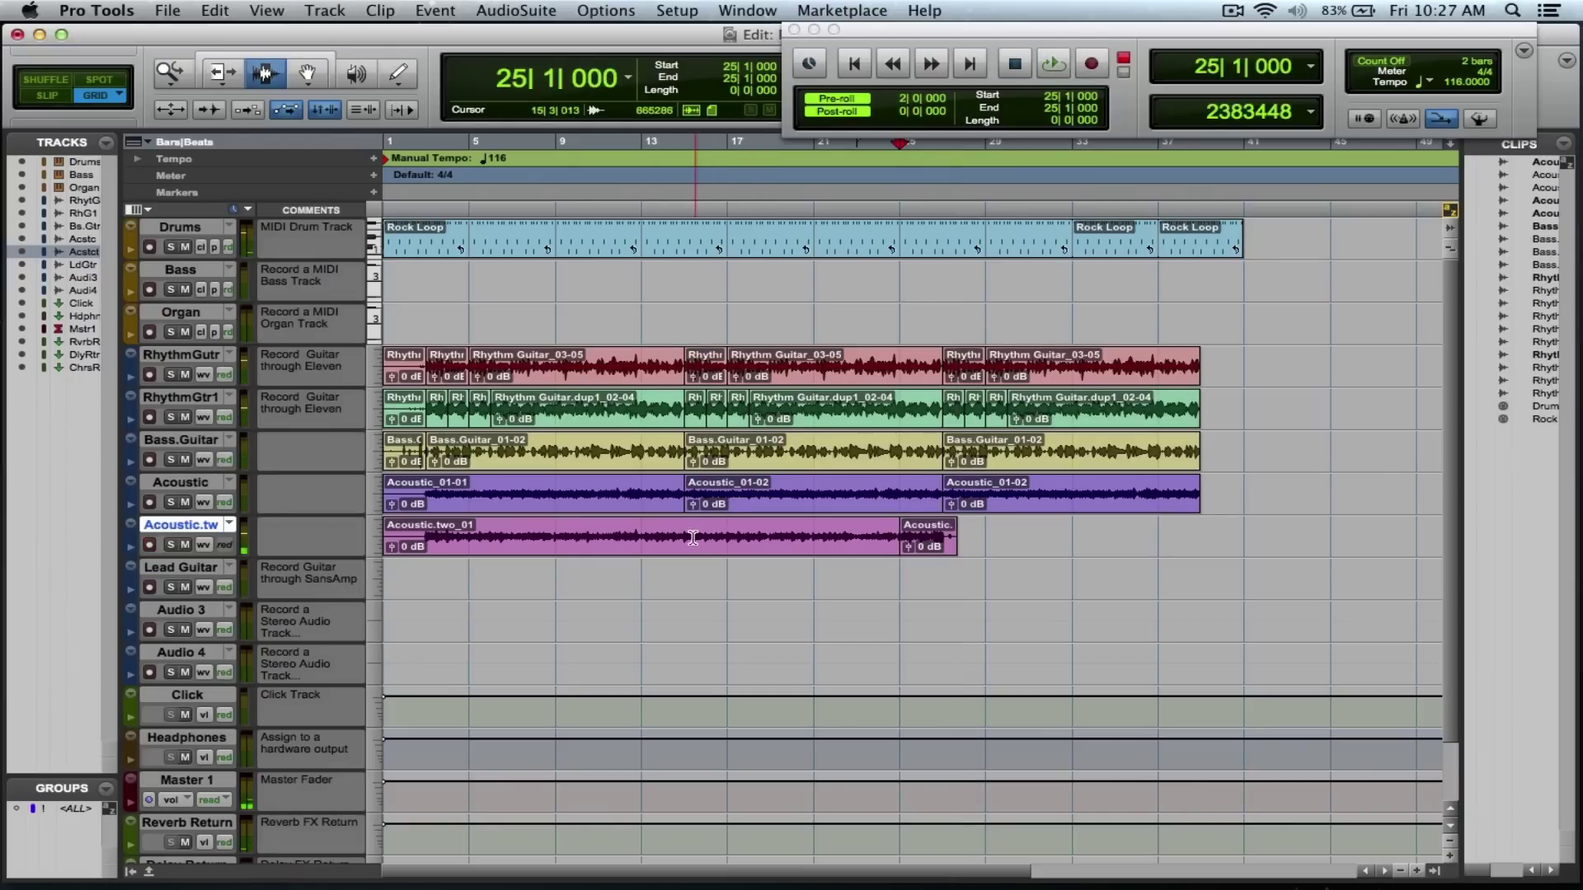
# Copy bars 15 to 27 of the Acoustic.two track and paste them at bar 3 and at bar 27
pyautogui.moveTo(684, 536); pyautogui.dragTo(935, 525)
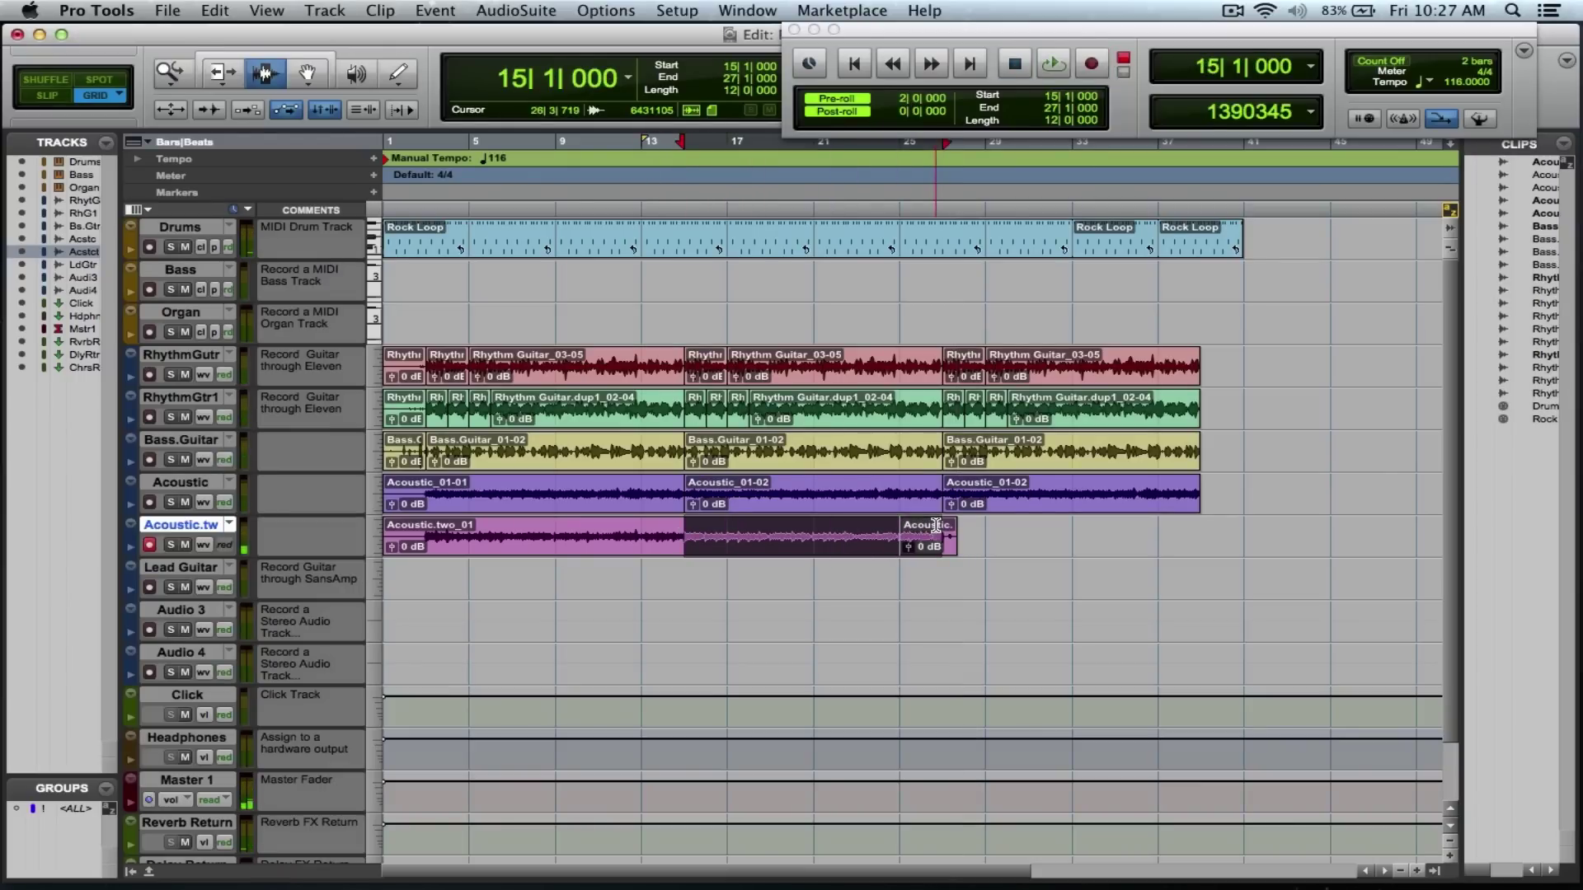
pyautogui.press('c')
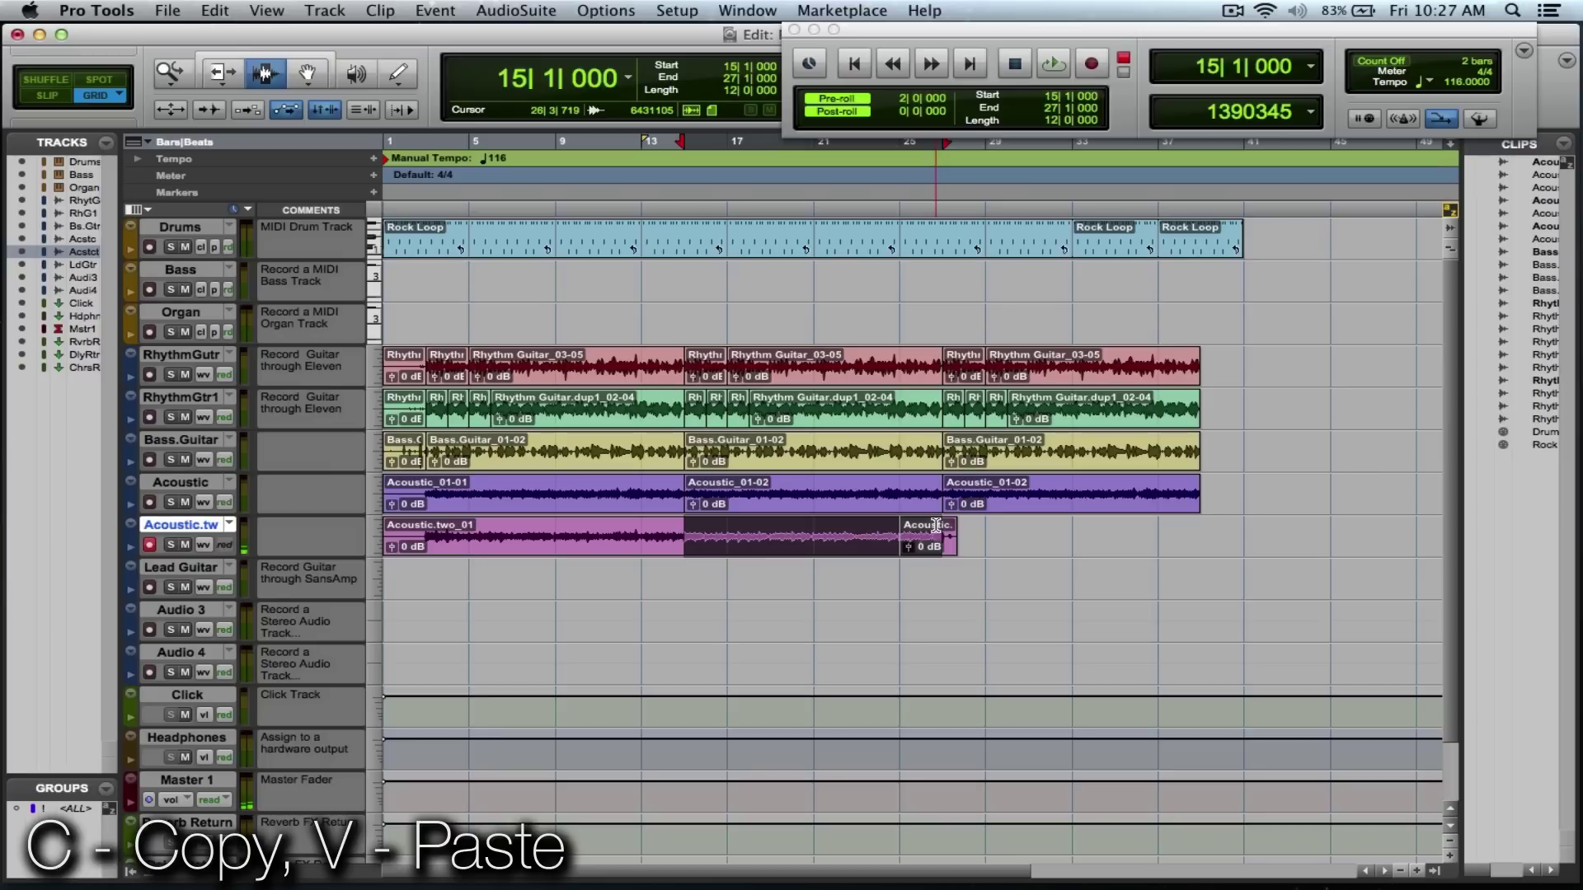
pyautogui.click(421, 534)
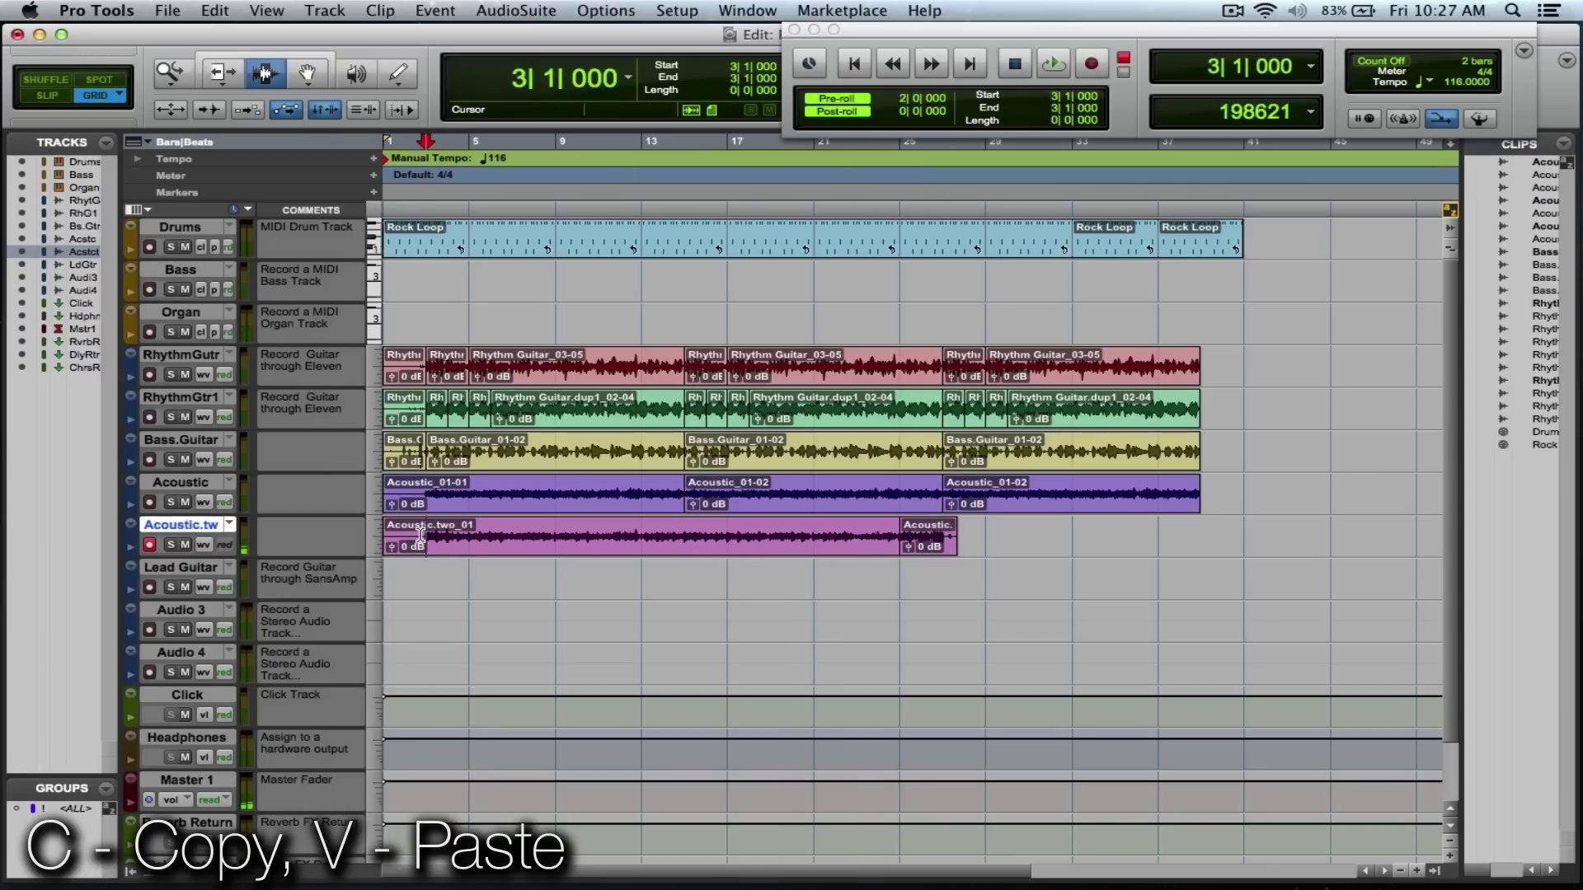
pyautogui.press('v')
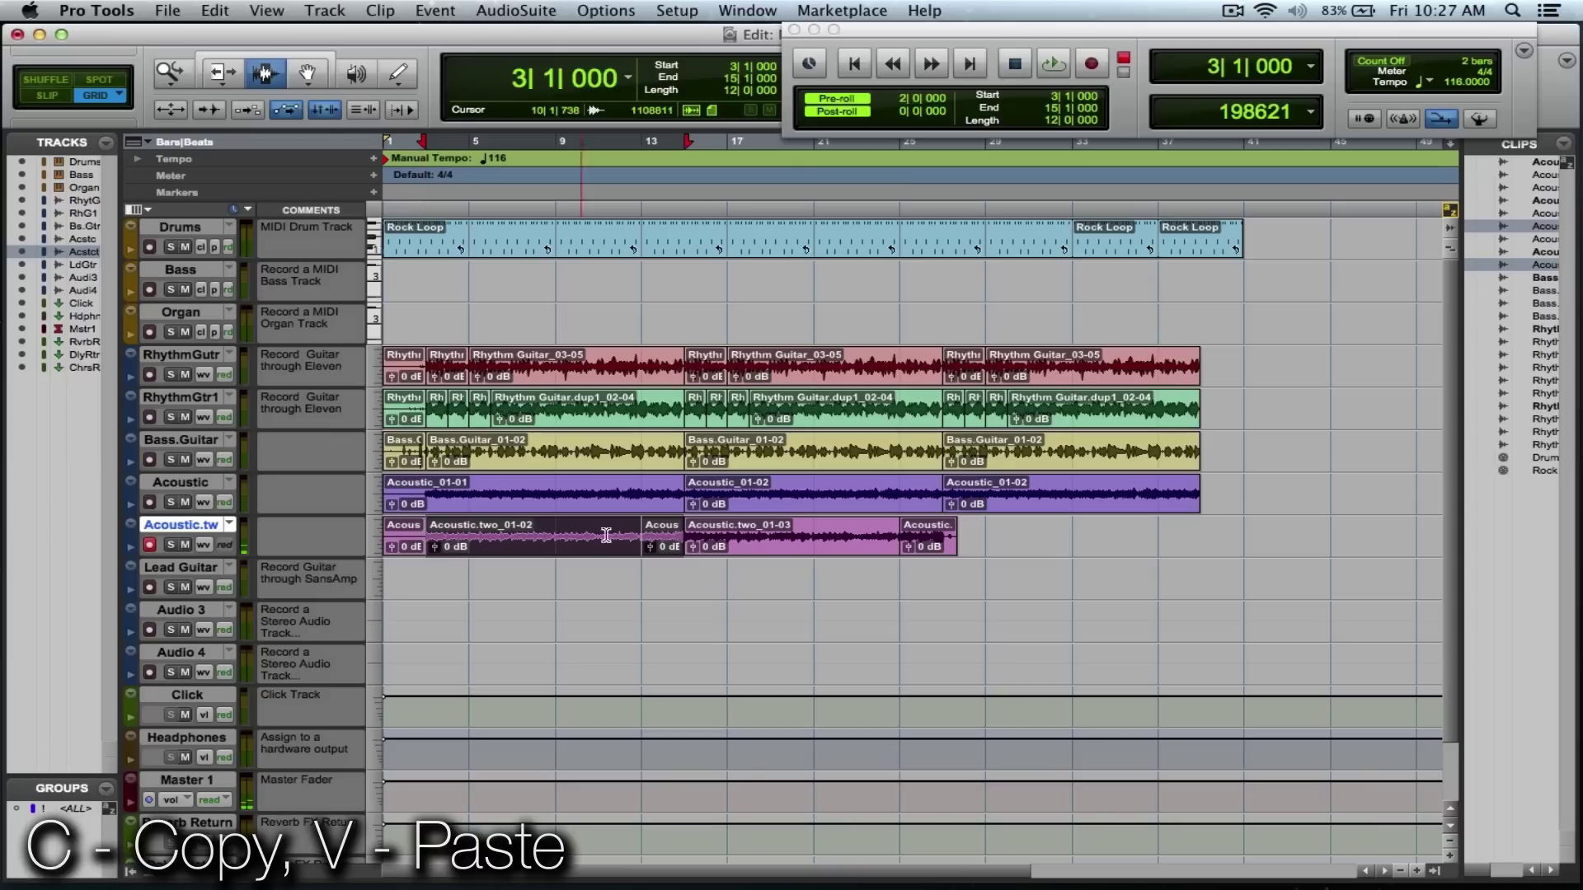
pyautogui.click(946, 528)
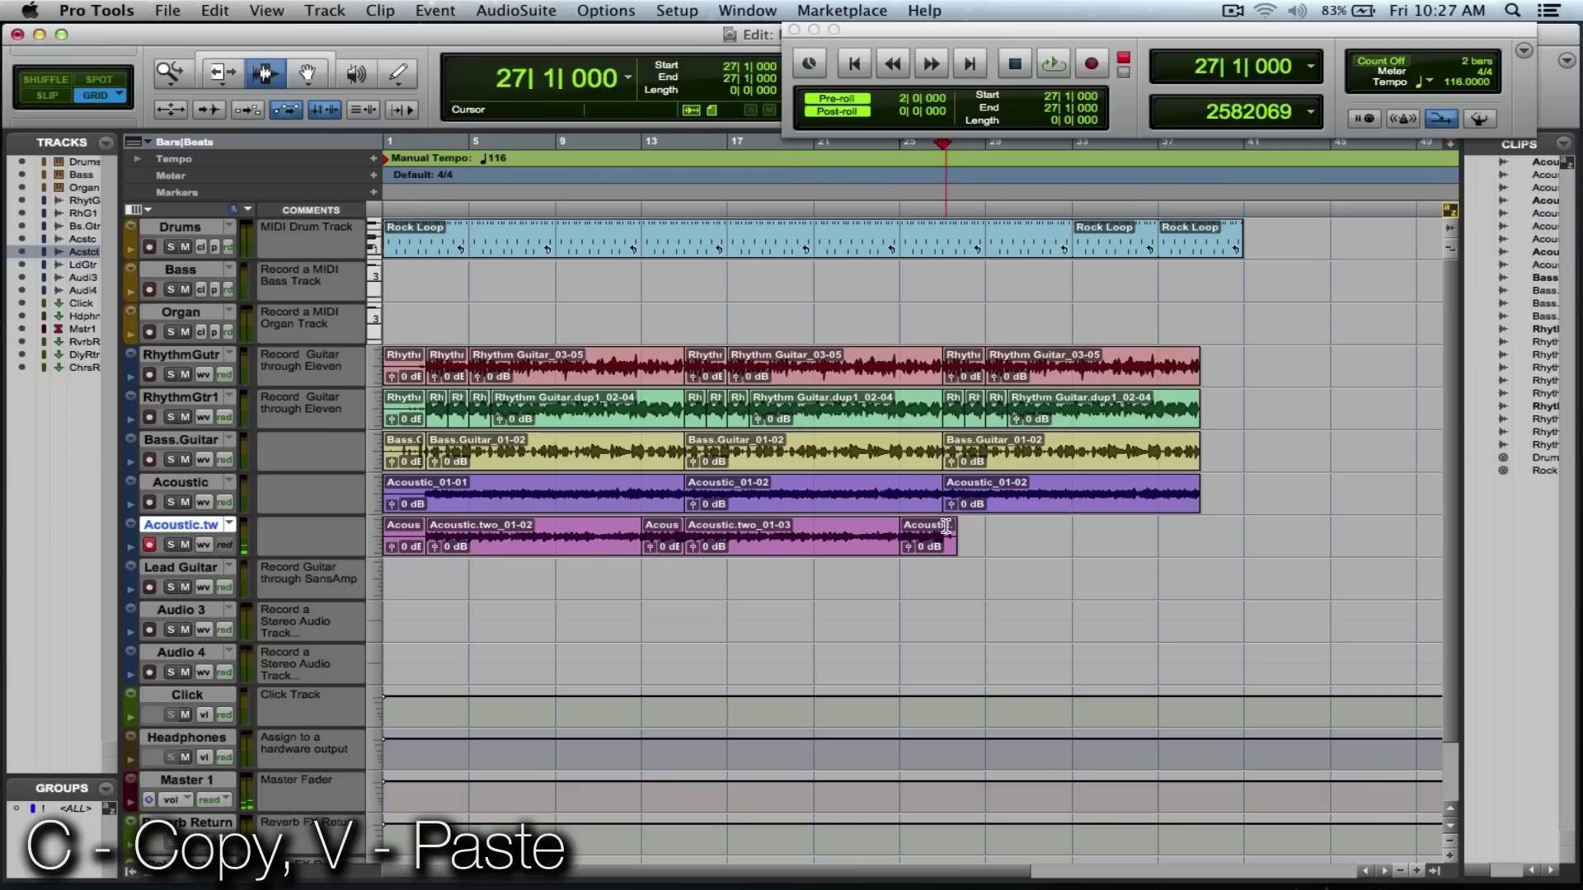
pyautogui.press('v')
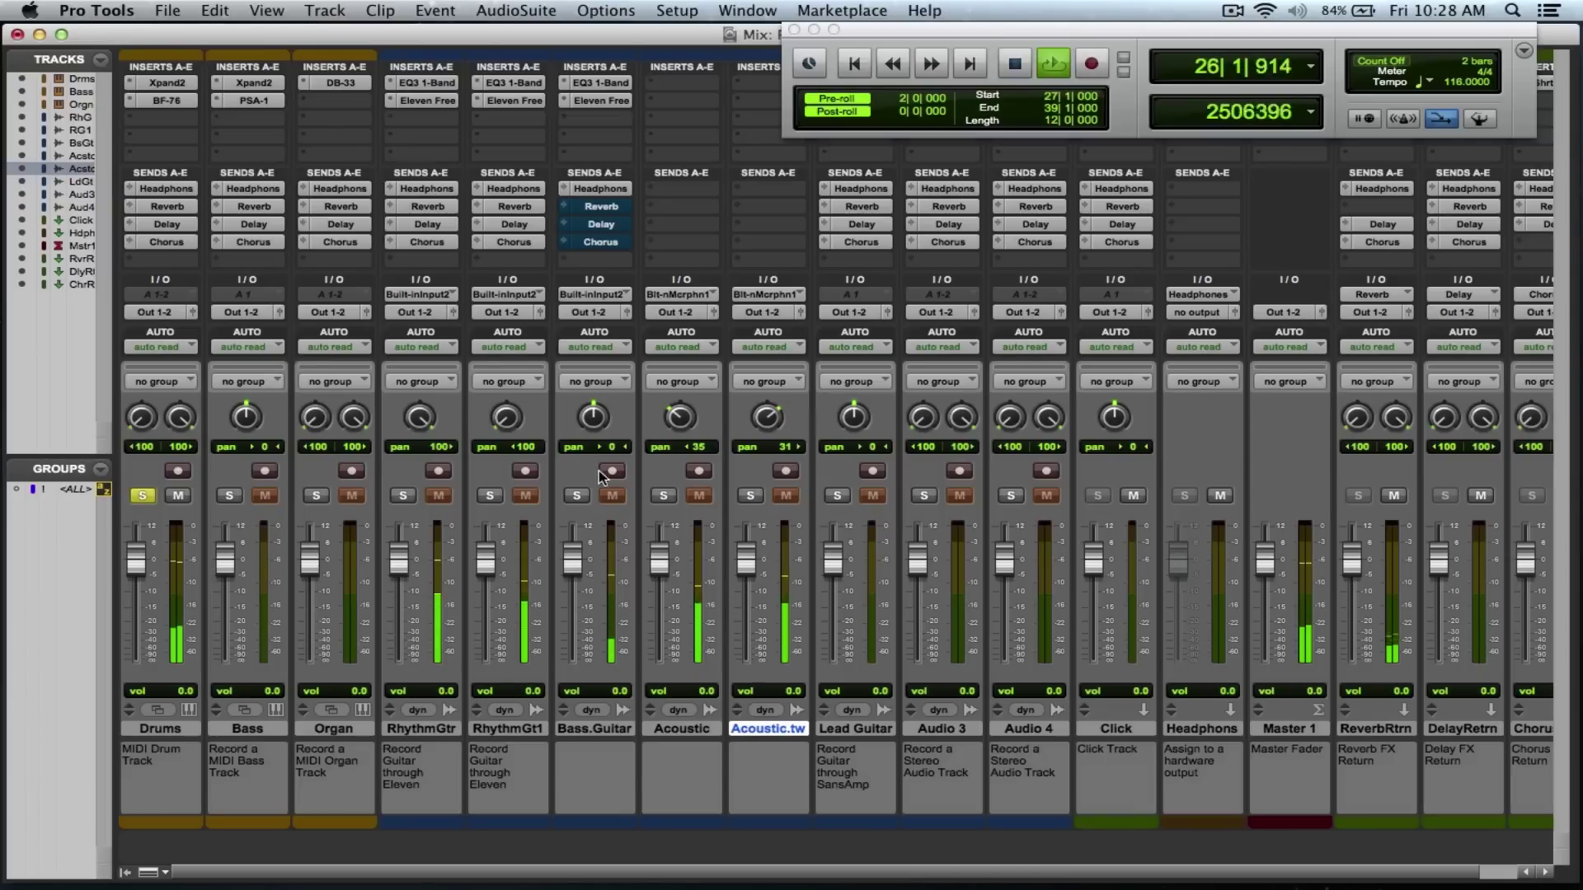
# Solo the Bass.Guitar and first rhythm guitar tracks alongside the drums, and lower the rhythm guitar's volume to -1.6 dB
pyautogui.click(576, 495)
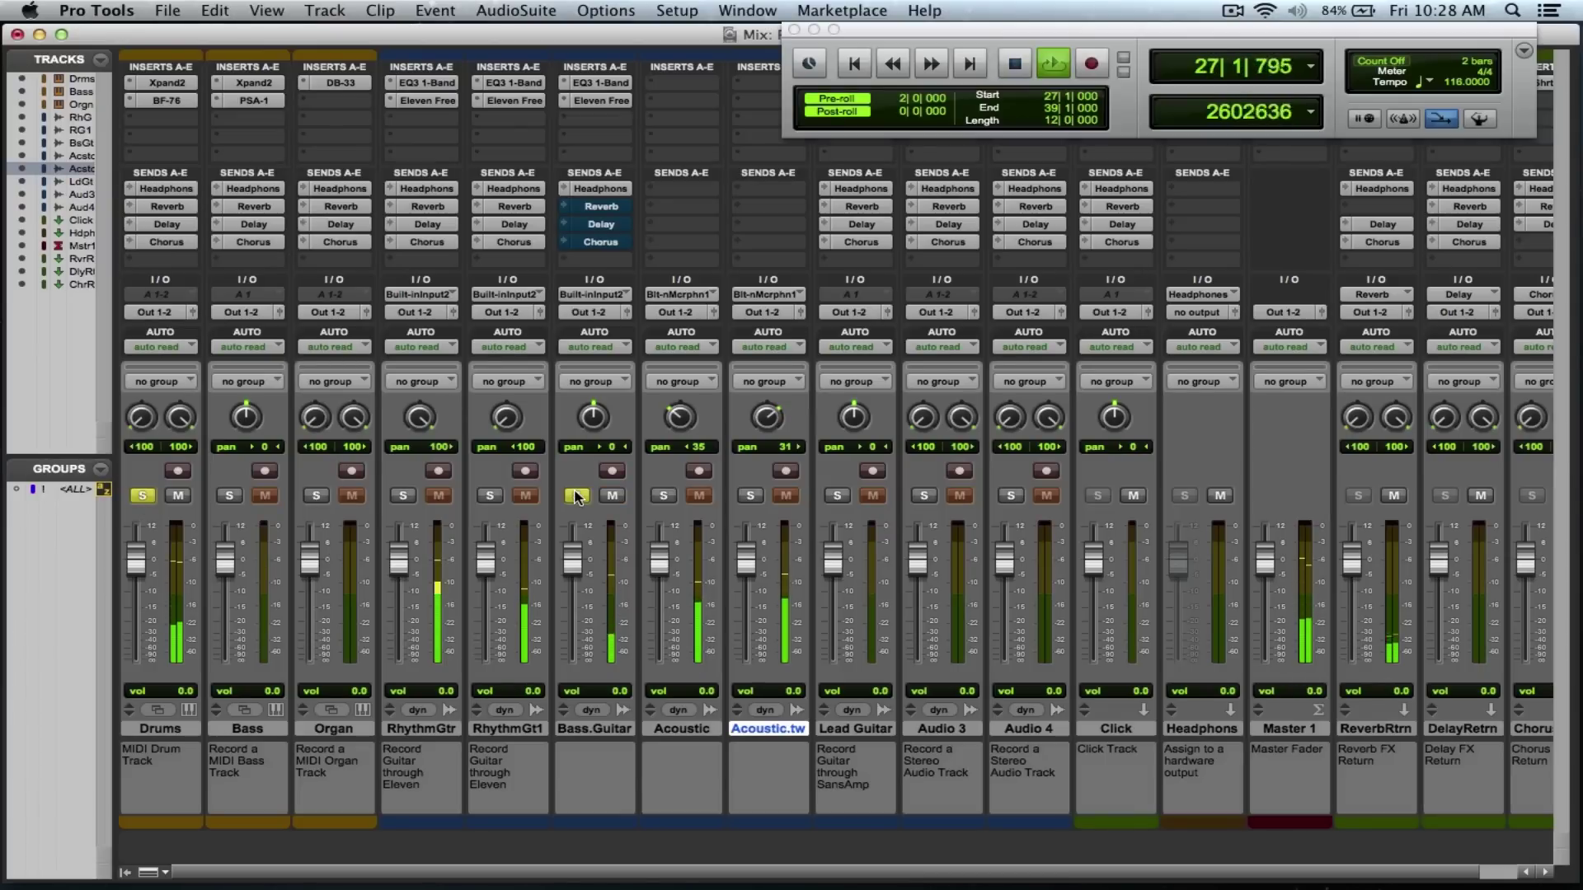
pyautogui.moveTo(992, 33); pyautogui.dragTo(950, 36)
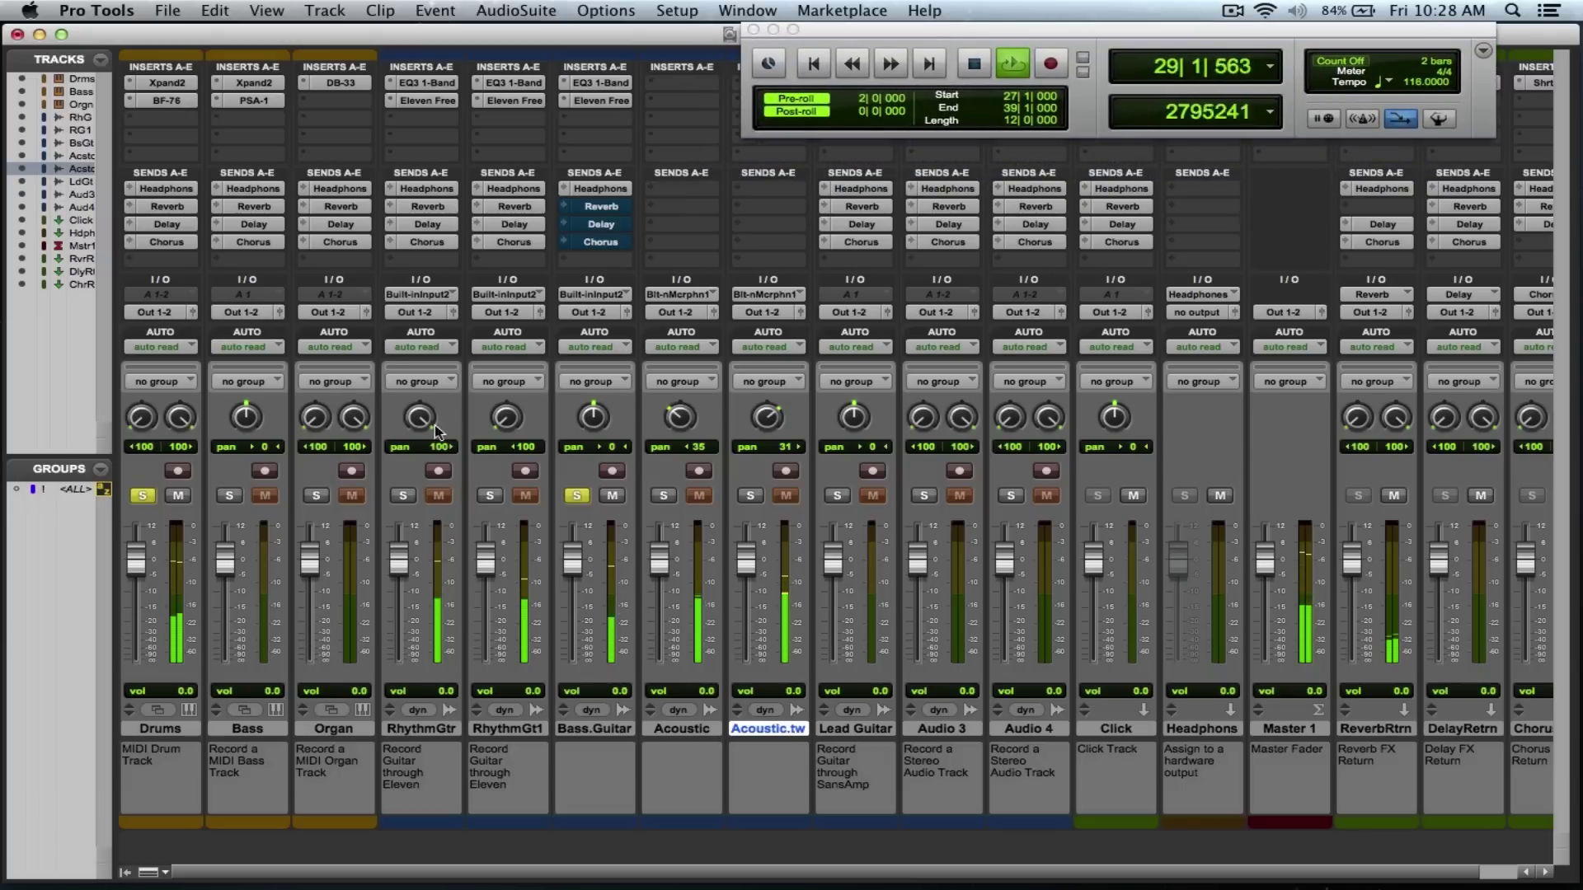
pyautogui.click(403, 496)
pyautogui.moveTo(401, 562); pyautogui.dragTo(406, 569)
# Reduce the Gain on the first rhythm guitar track's Eleven Free amp
pyautogui.click(428, 101)
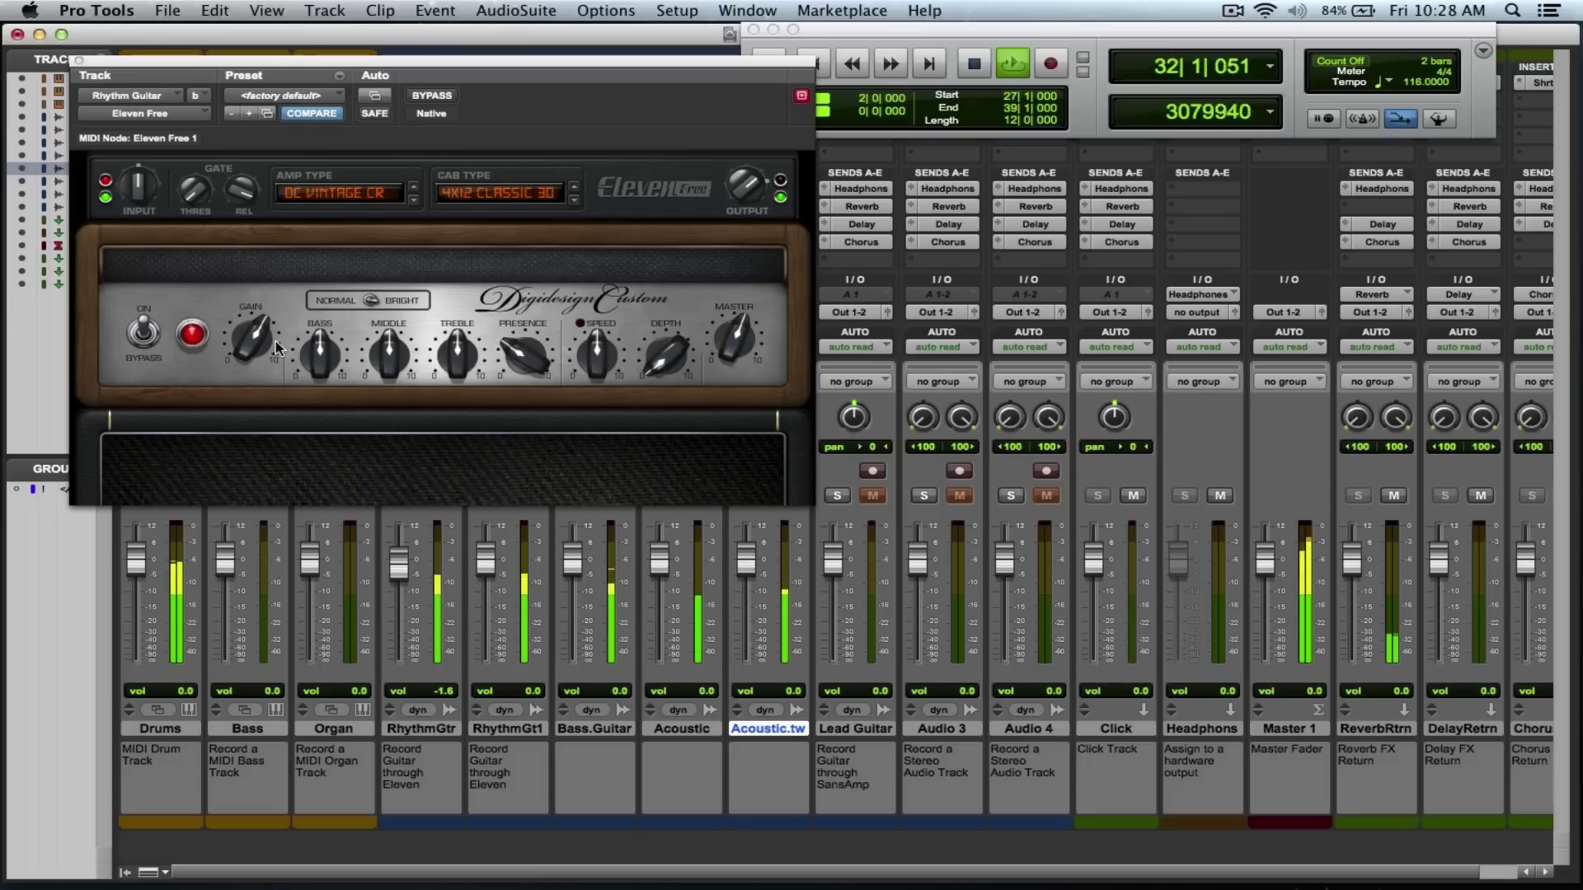
pyautogui.moveTo(247, 346); pyautogui.dragTo(239, 375)
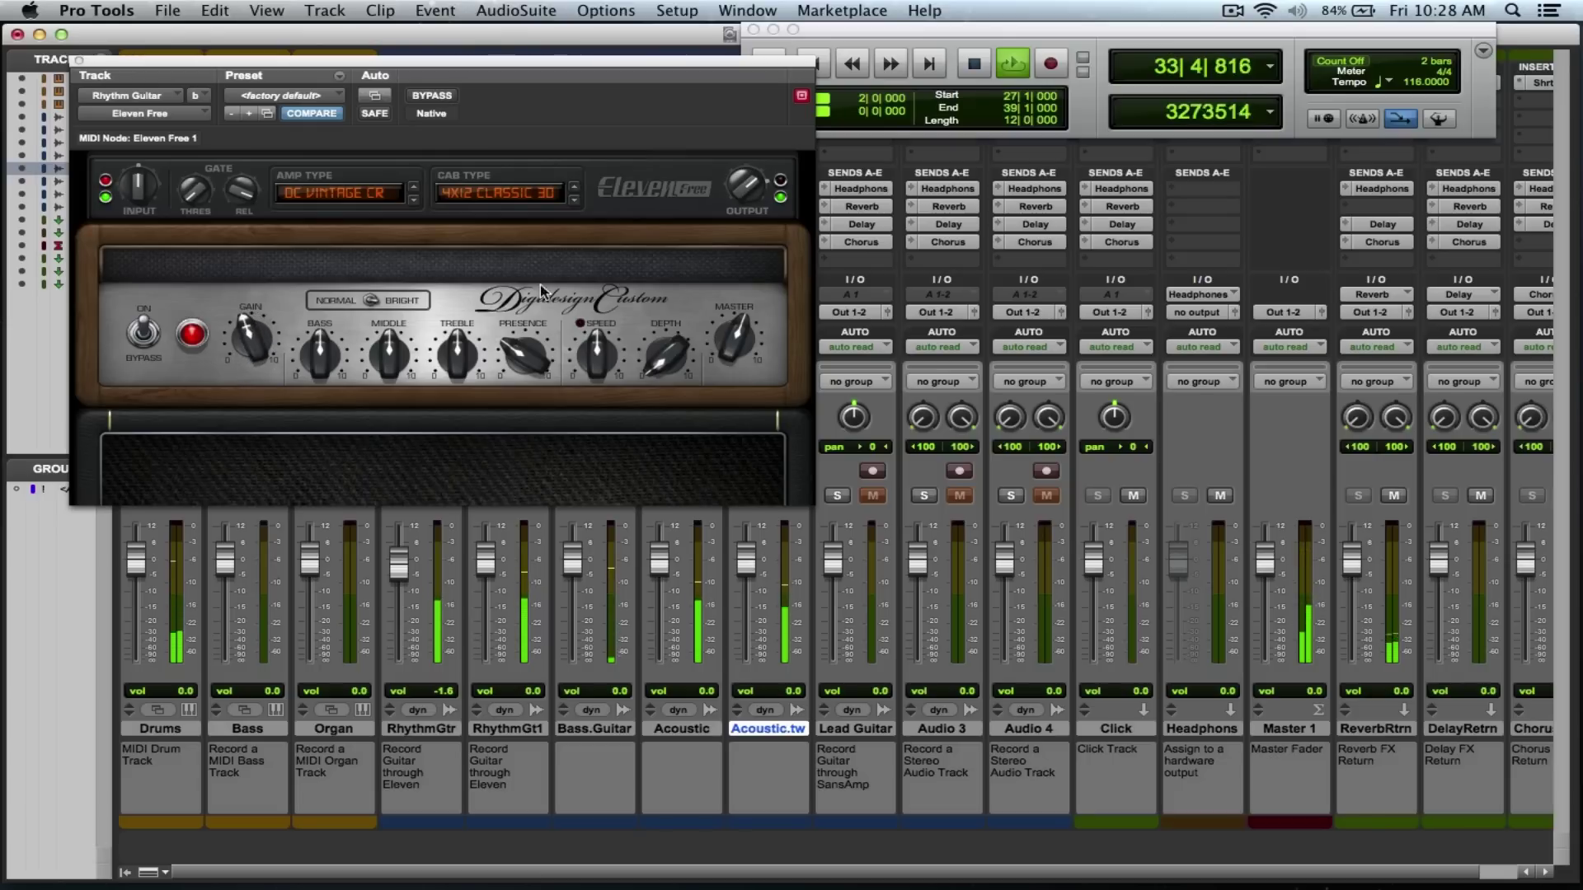
pyautogui.click(79, 61)
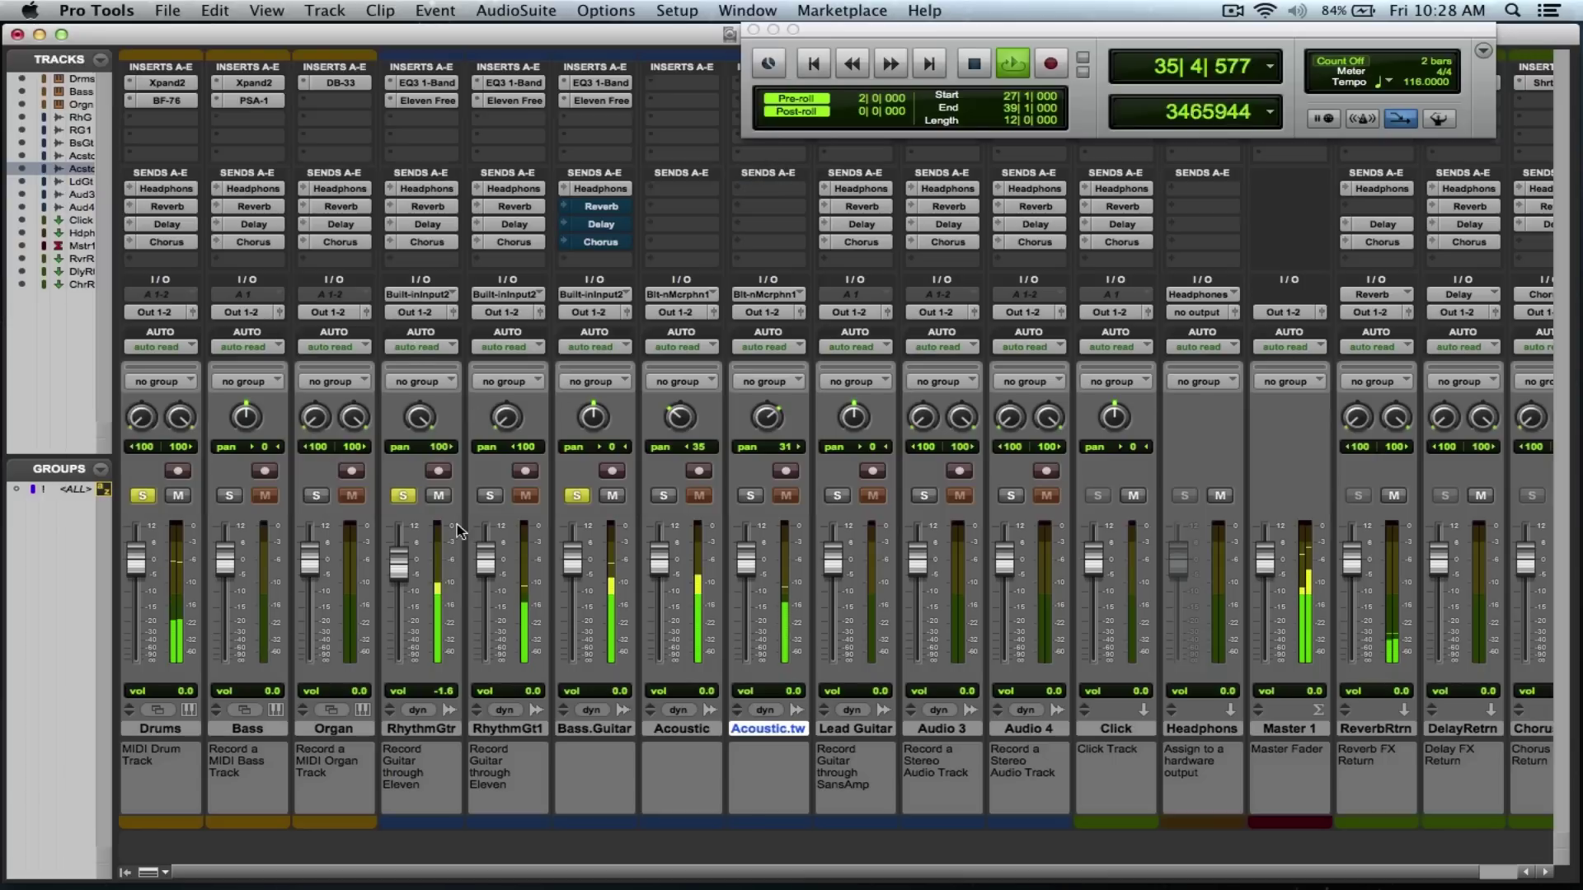
# Add RhythmGtr1 to the soloed tracks and set both rhythm guitar volumes to -2.8 dB
pyautogui.click(316, 495)
pyautogui.click(316, 496)
pyautogui.click(490, 496)
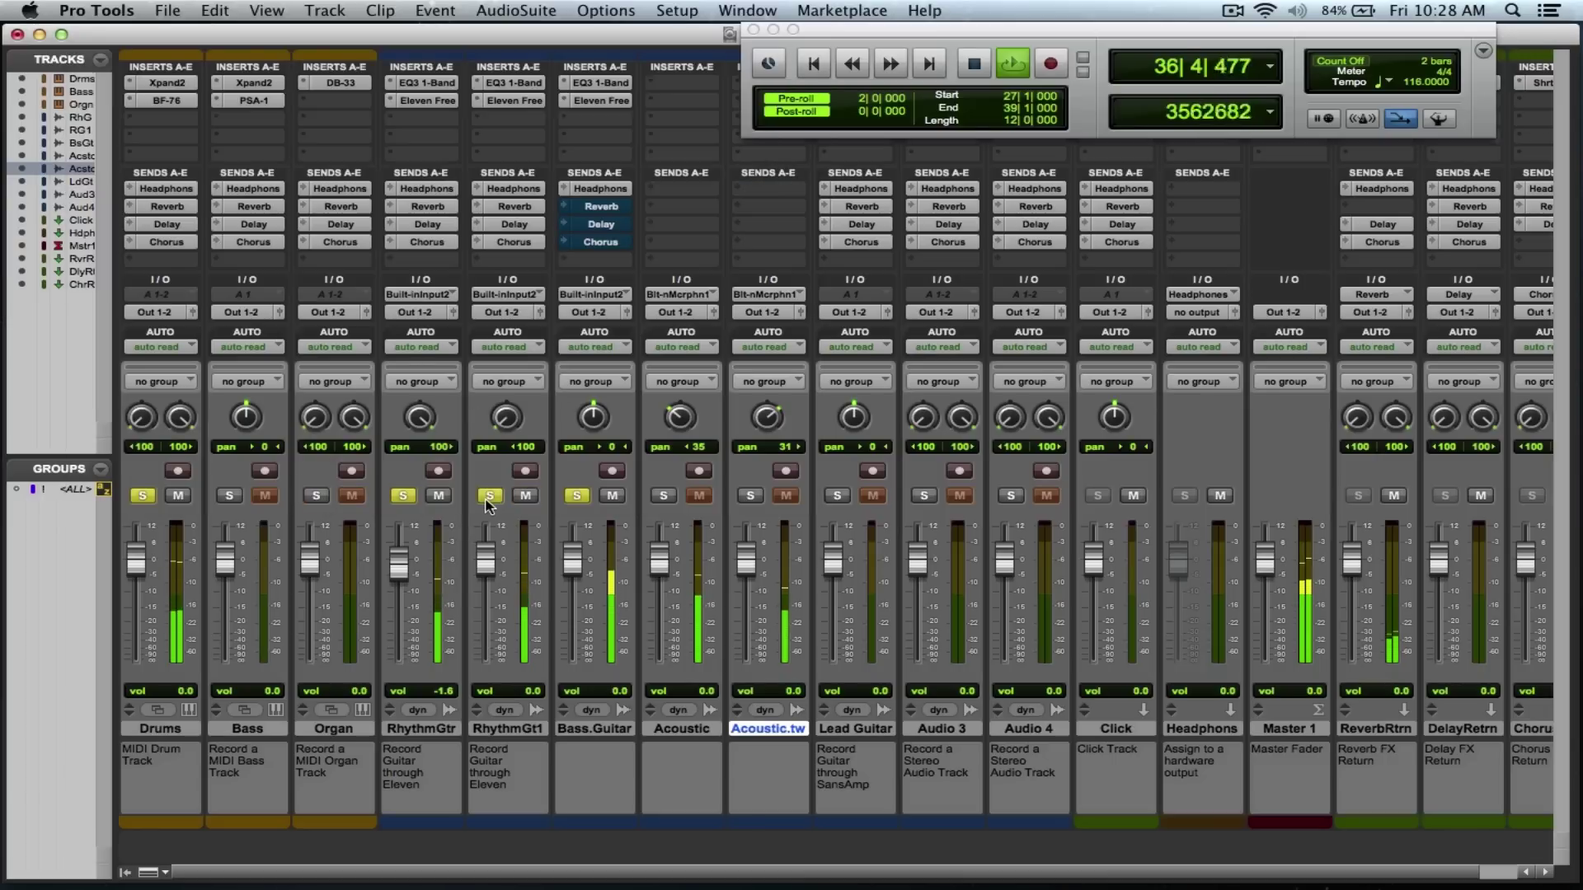
pyautogui.moveTo(485, 567); pyautogui.dragTo(486, 577)
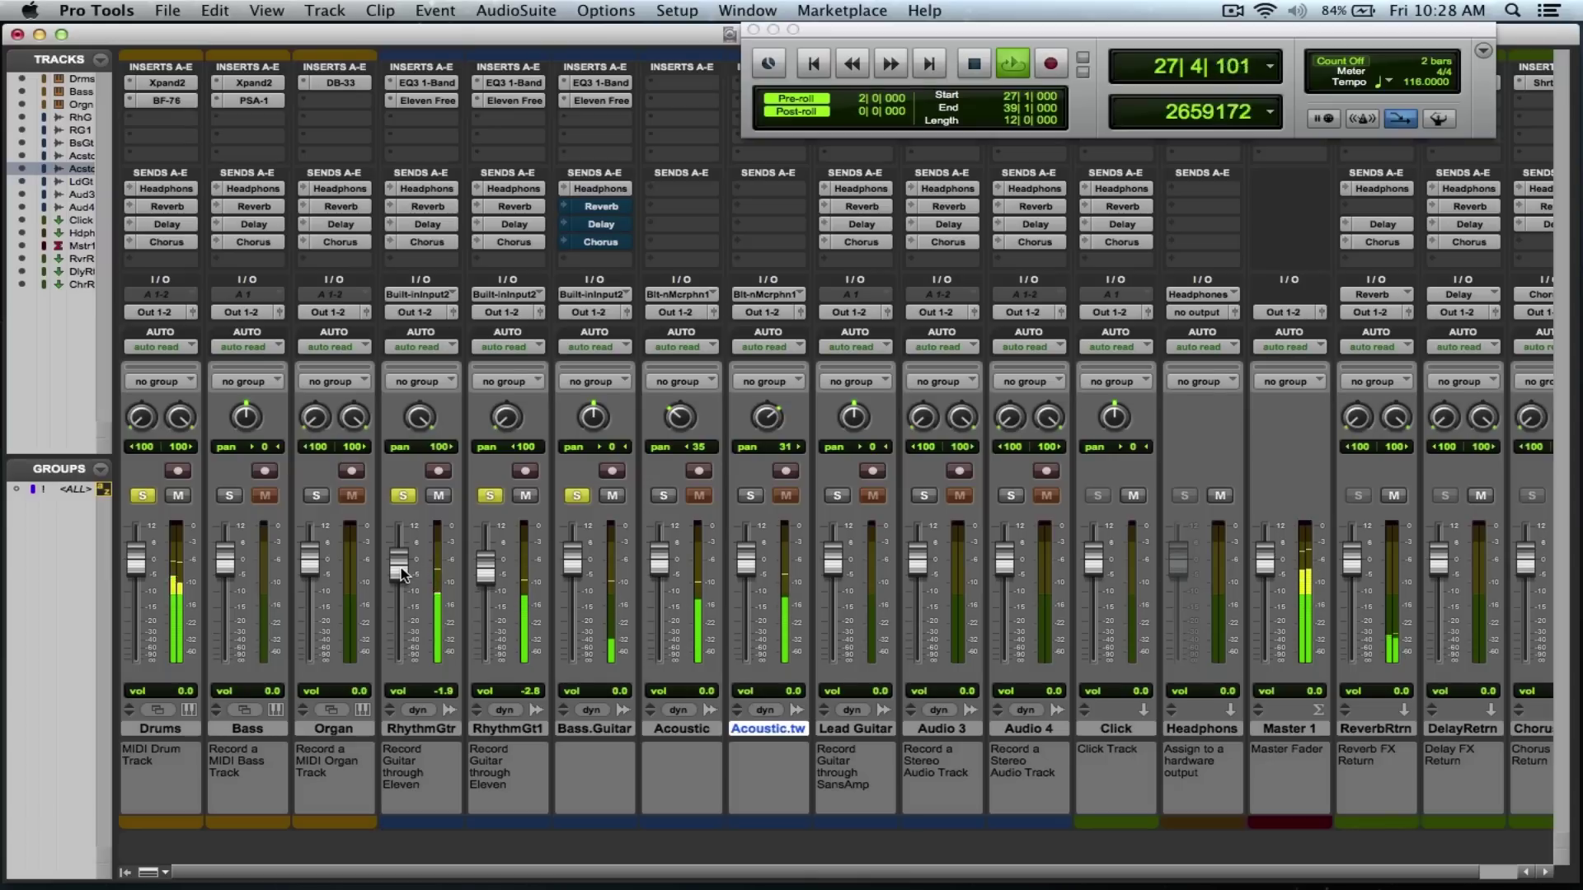
pyautogui.moveTo(403, 575); pyautogui.dragTo(402, 579)
# Raise Bass.Guitar to +1.0 dB, then solo both acoustic tracks and set Acoustic to -1.9 dB and Acoustic.two to -1.2 dB
pyautogui.moveTo(572, 569); pyautogui.dragTo(573, 564)
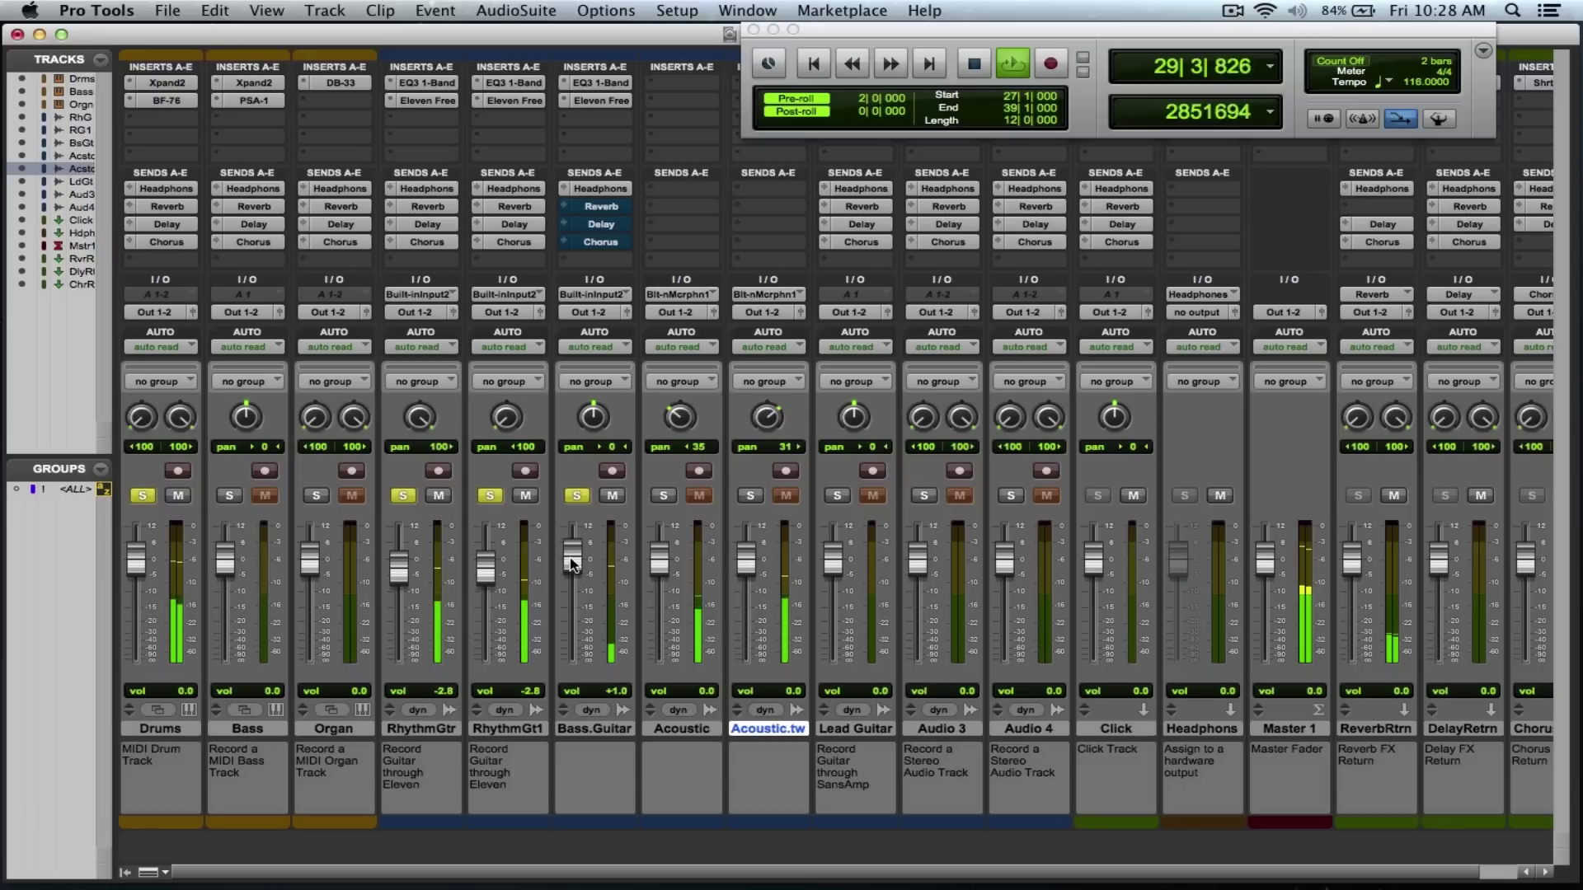
pyautogui.click(664, 495)
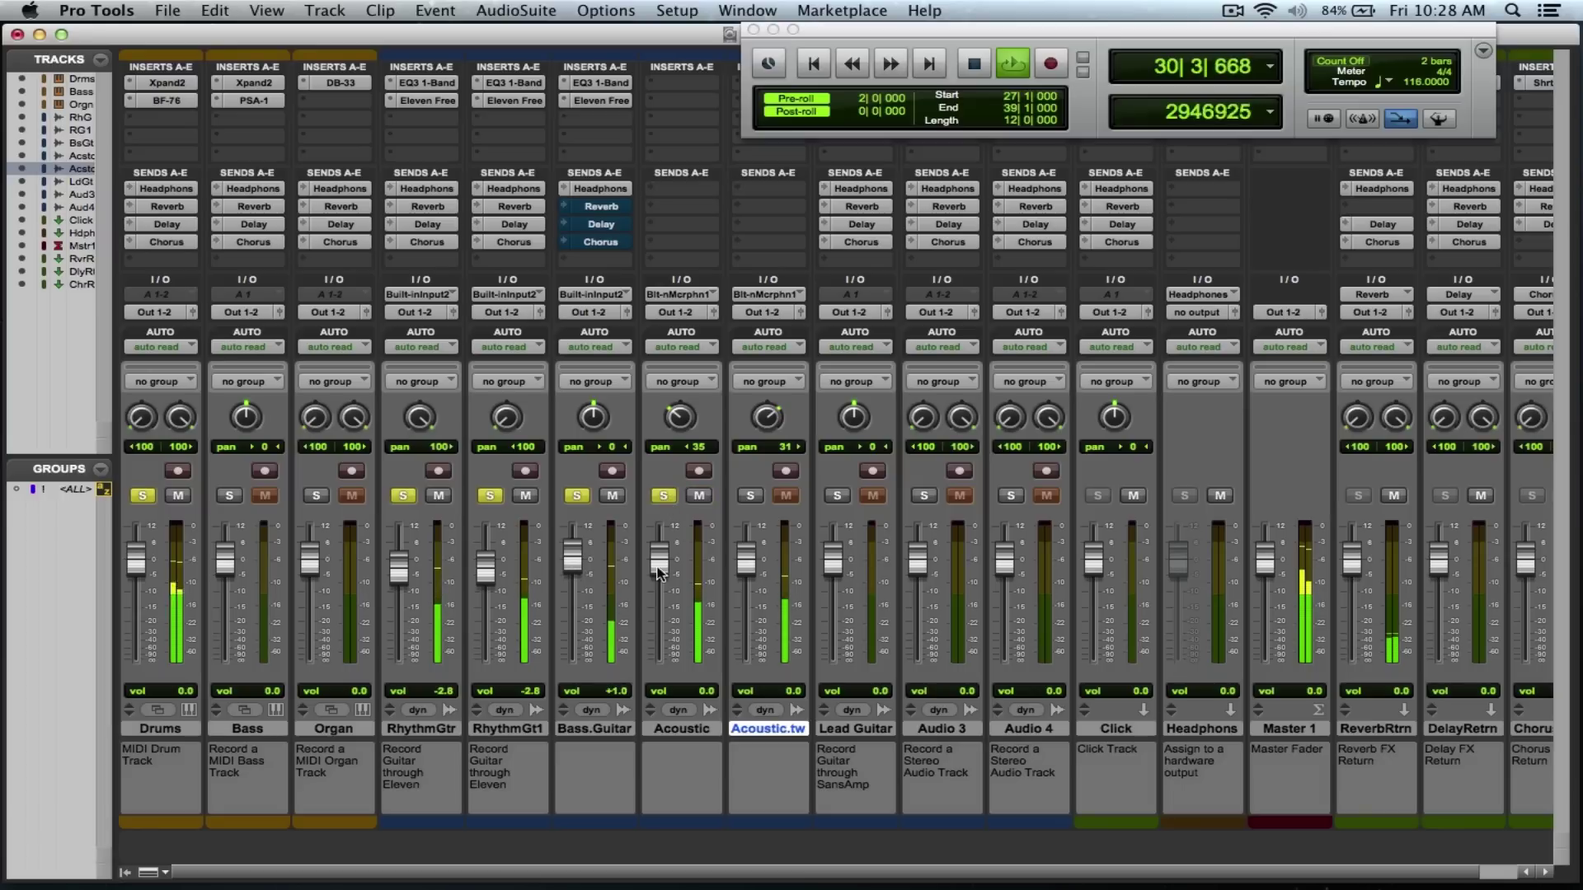
pyautogui.click(750, 495)
pyautogui.moveTo(659, 569); pyautogui.dragTo(747, 570)
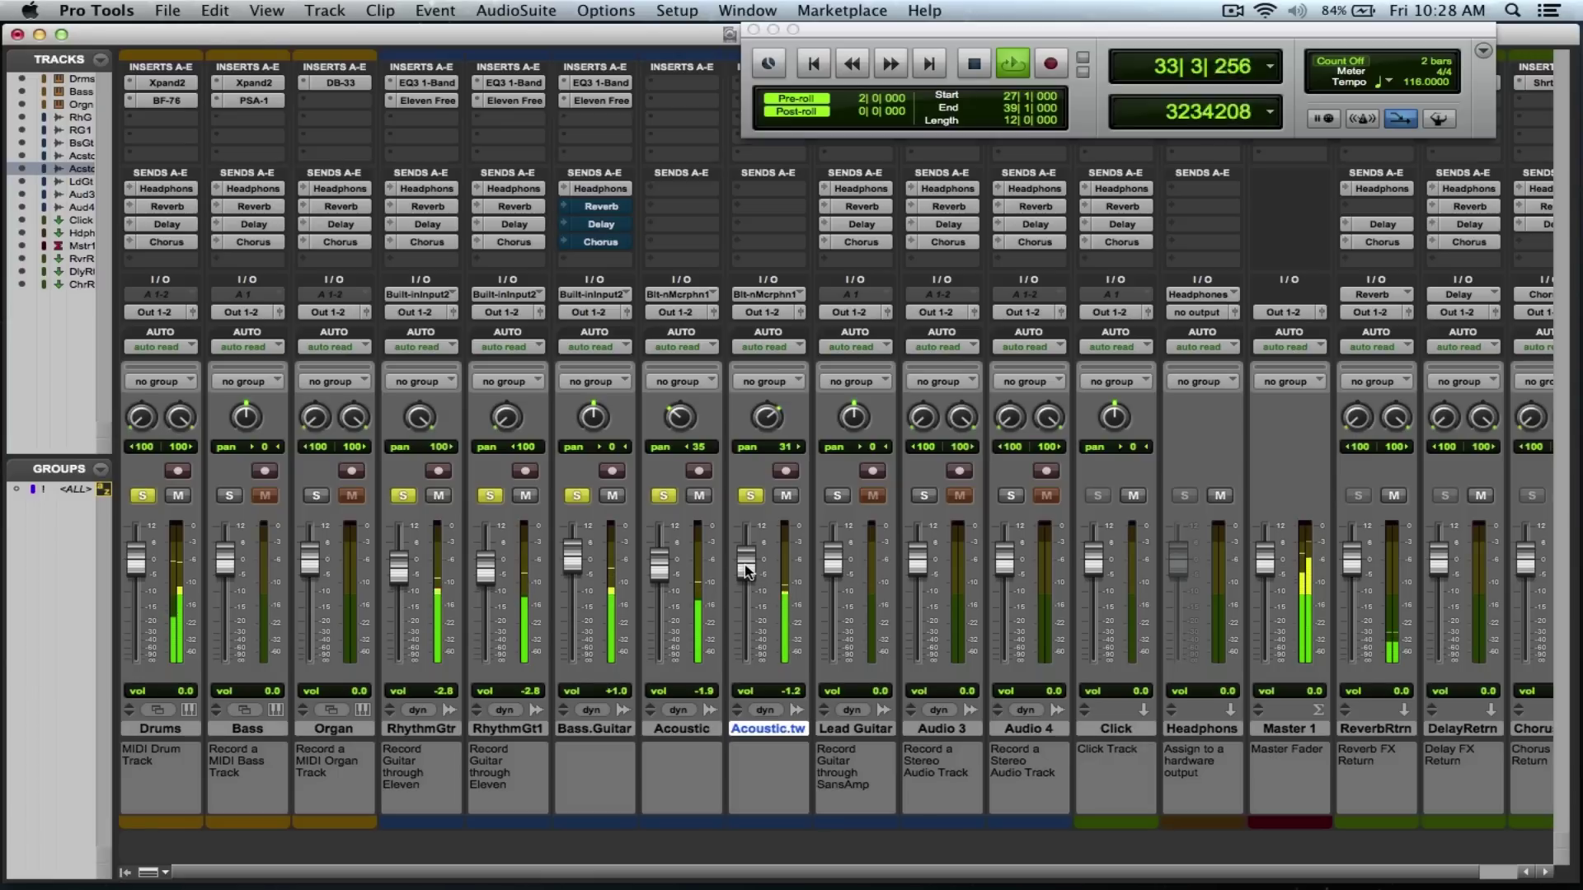
# Clear the solo on all tracks at once and return to the Edit window
pyautogui.click(487, 495)
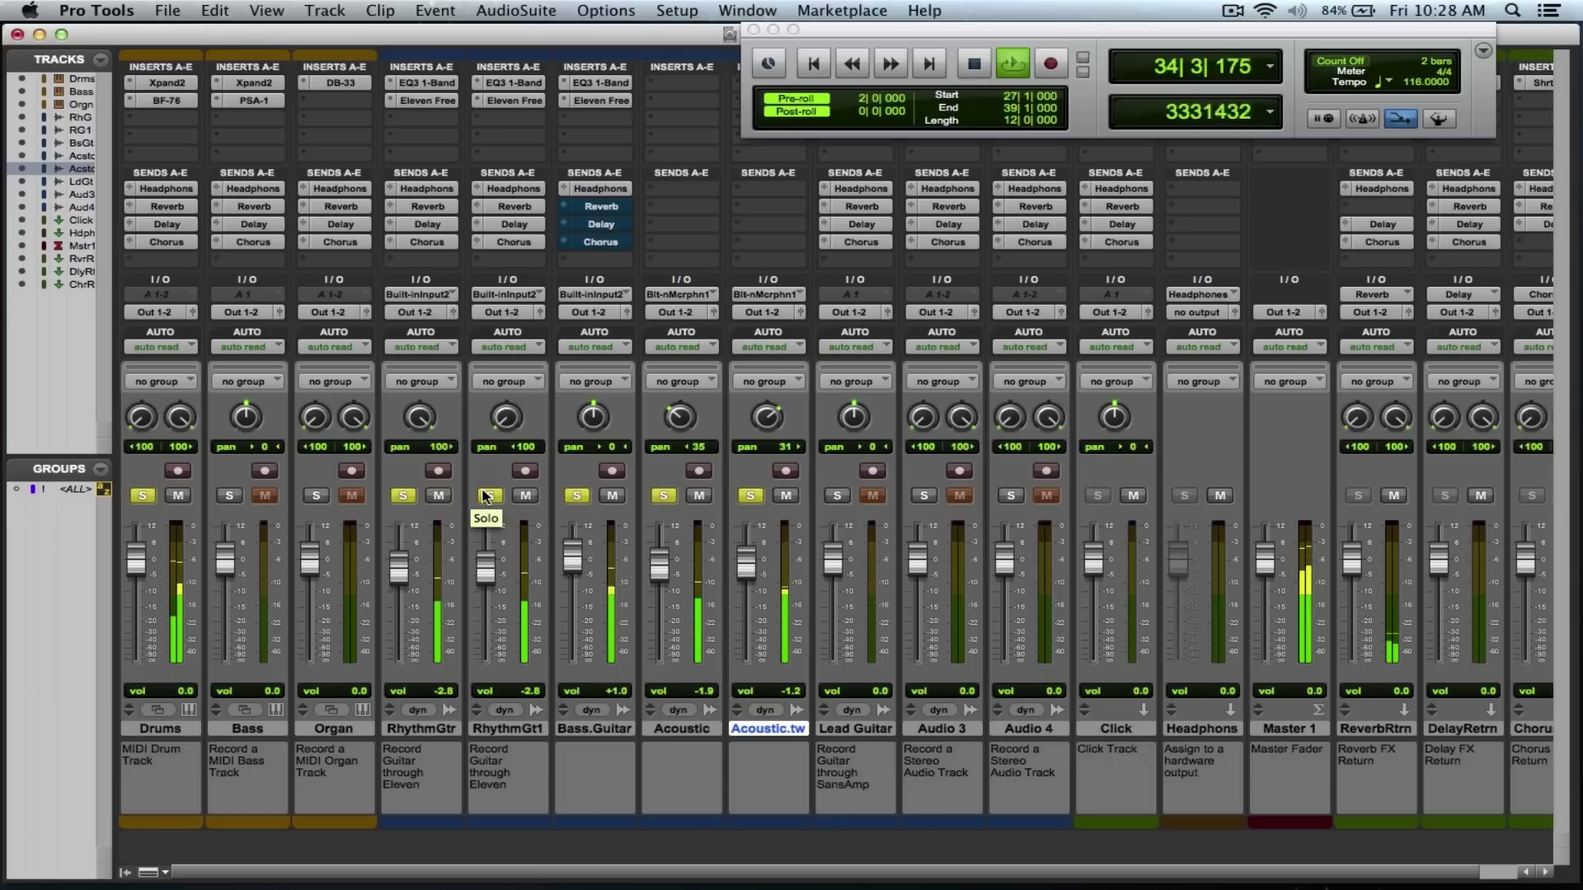
pyautogui.keyDown('alt'); pyautogui.click(486, 495); pyautogui.keyUp('alt')
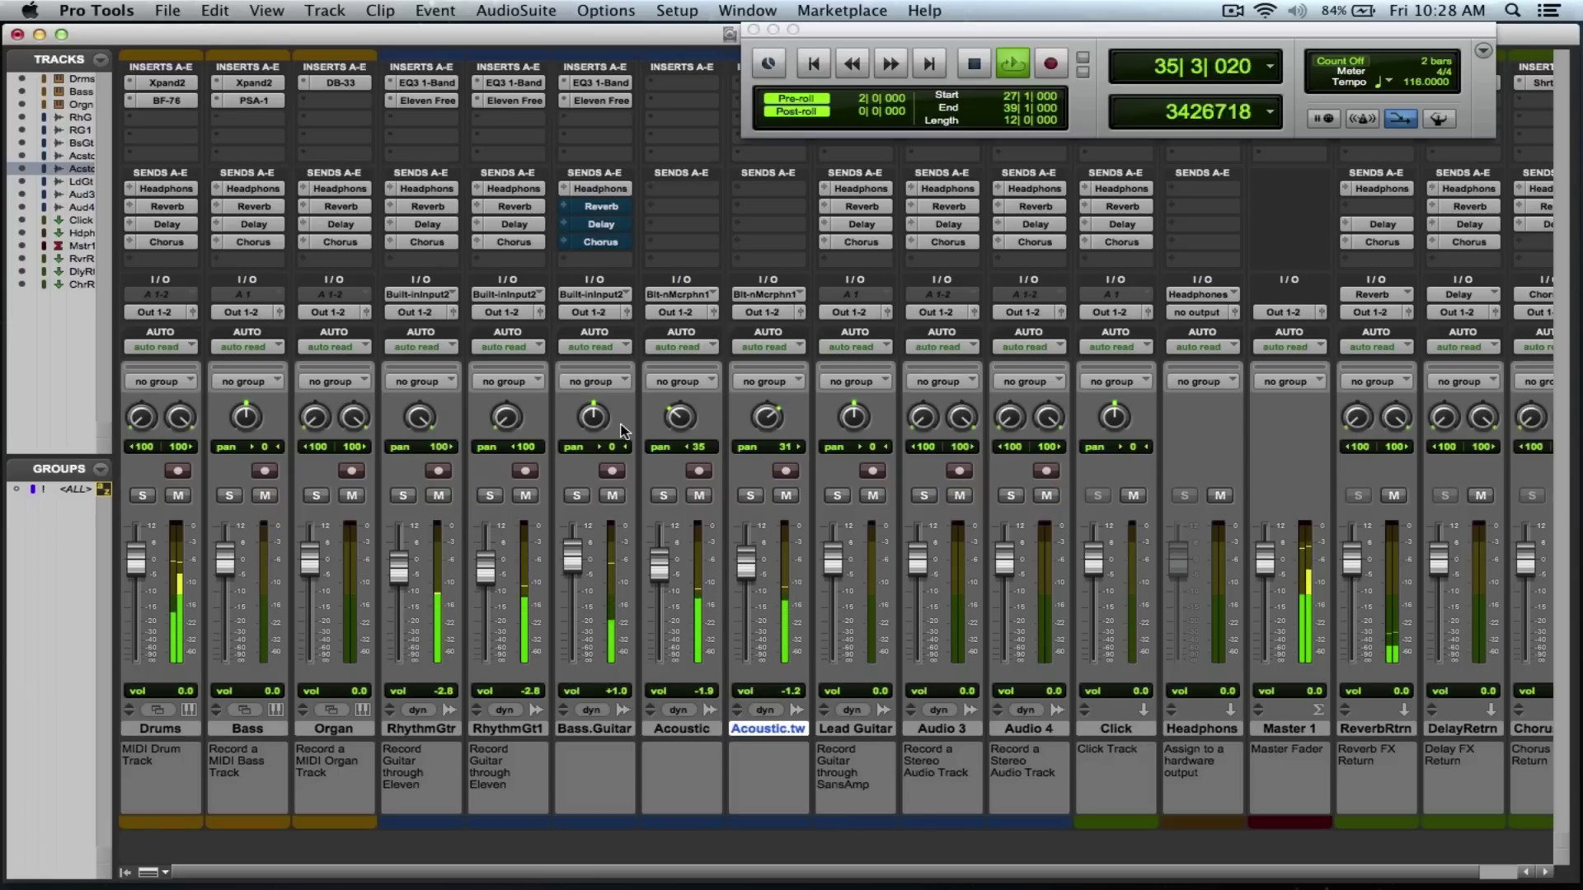
pyautogui.press('super+equal')
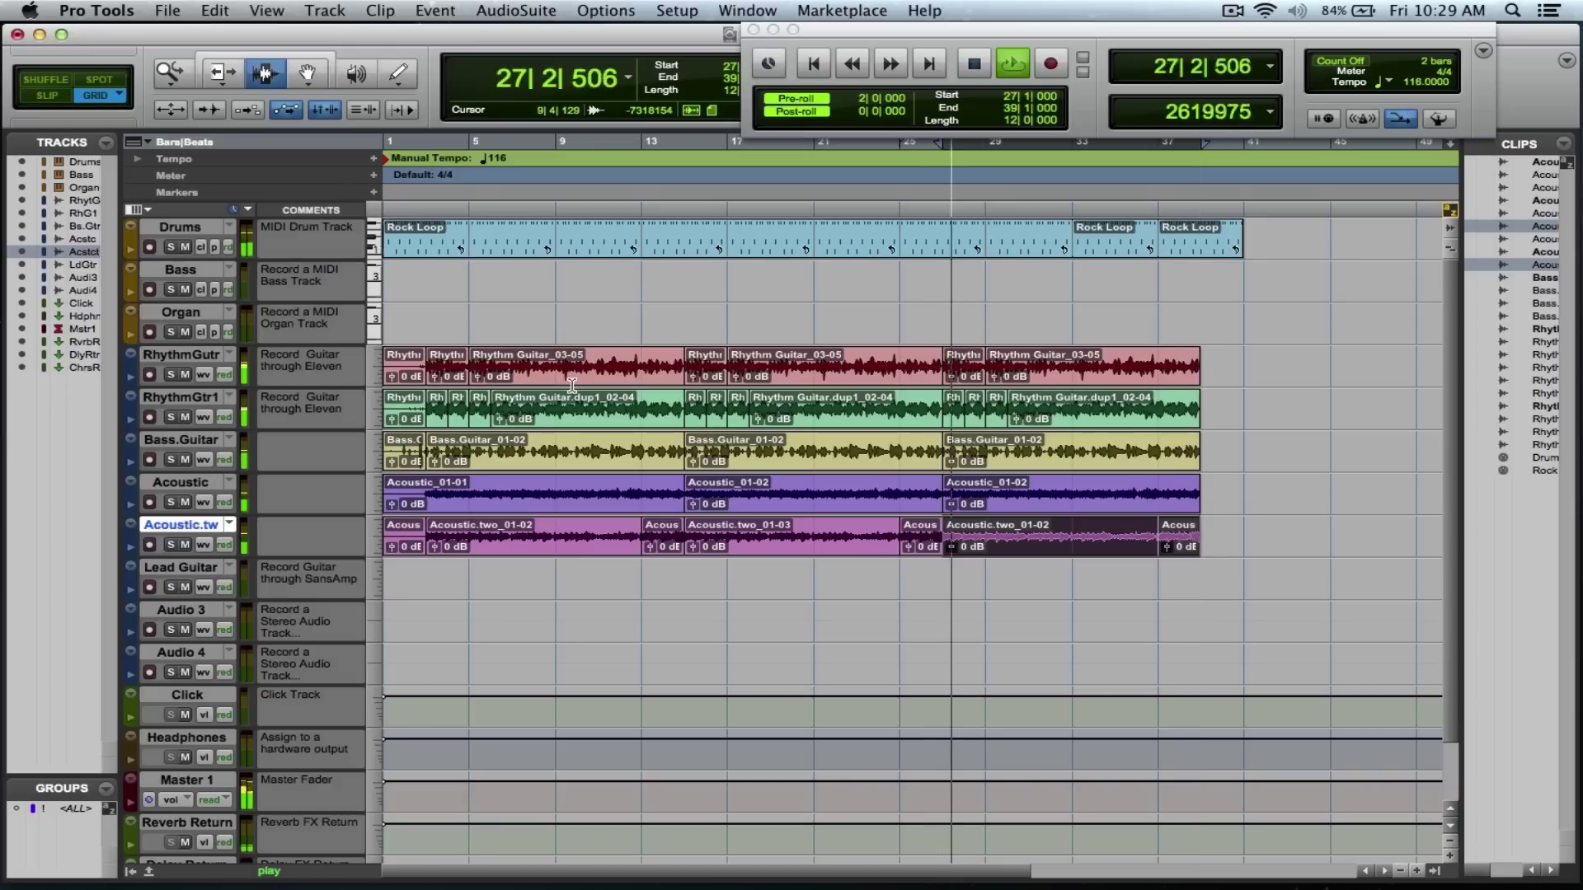
# Stop playback and look over the track settings in the Mix window before returning to the Edit window
pyautogui.press('space')
pyautogui.press('super+equal')
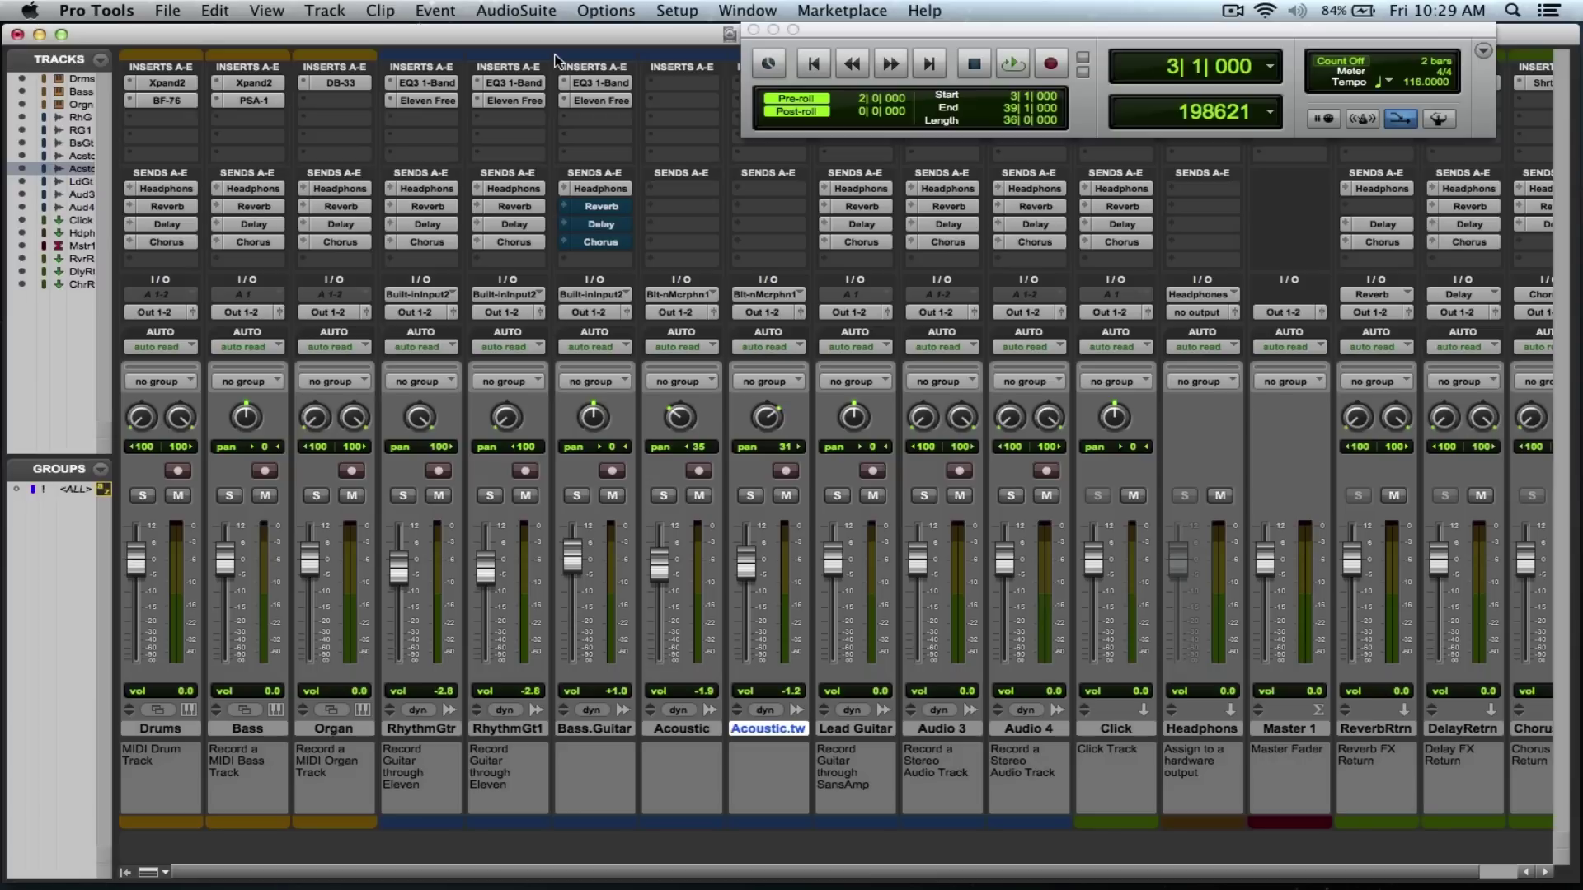
pyautogui.press('super+equal')
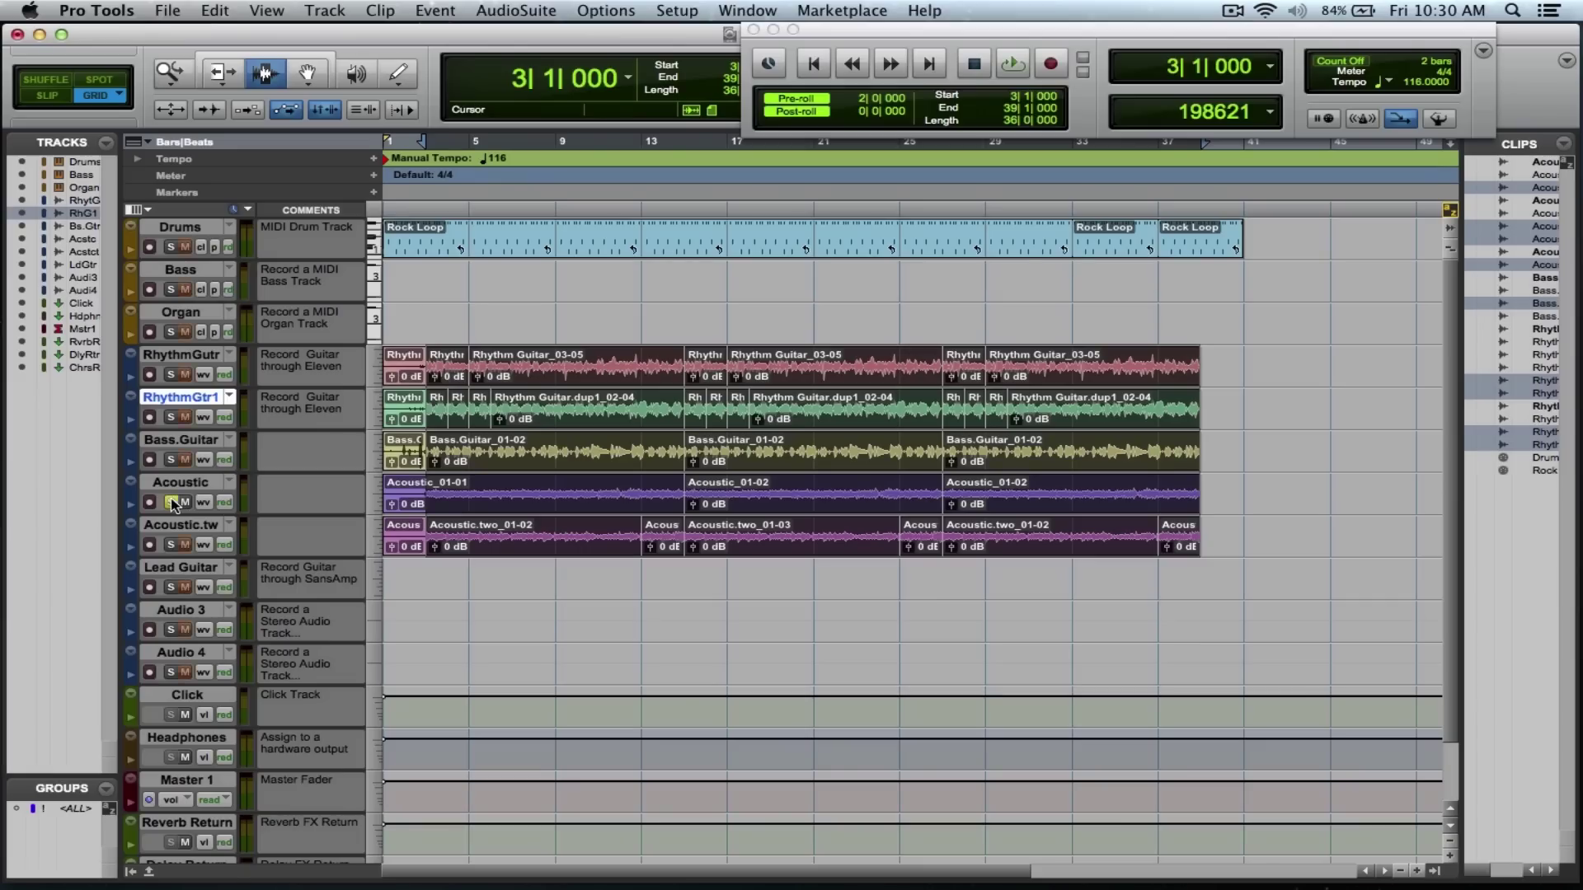
# Turn off pre-roll, restart playback from bar 3, and add Acoustic.tw to the soloed Acoustic track
pyautogui.press('space')
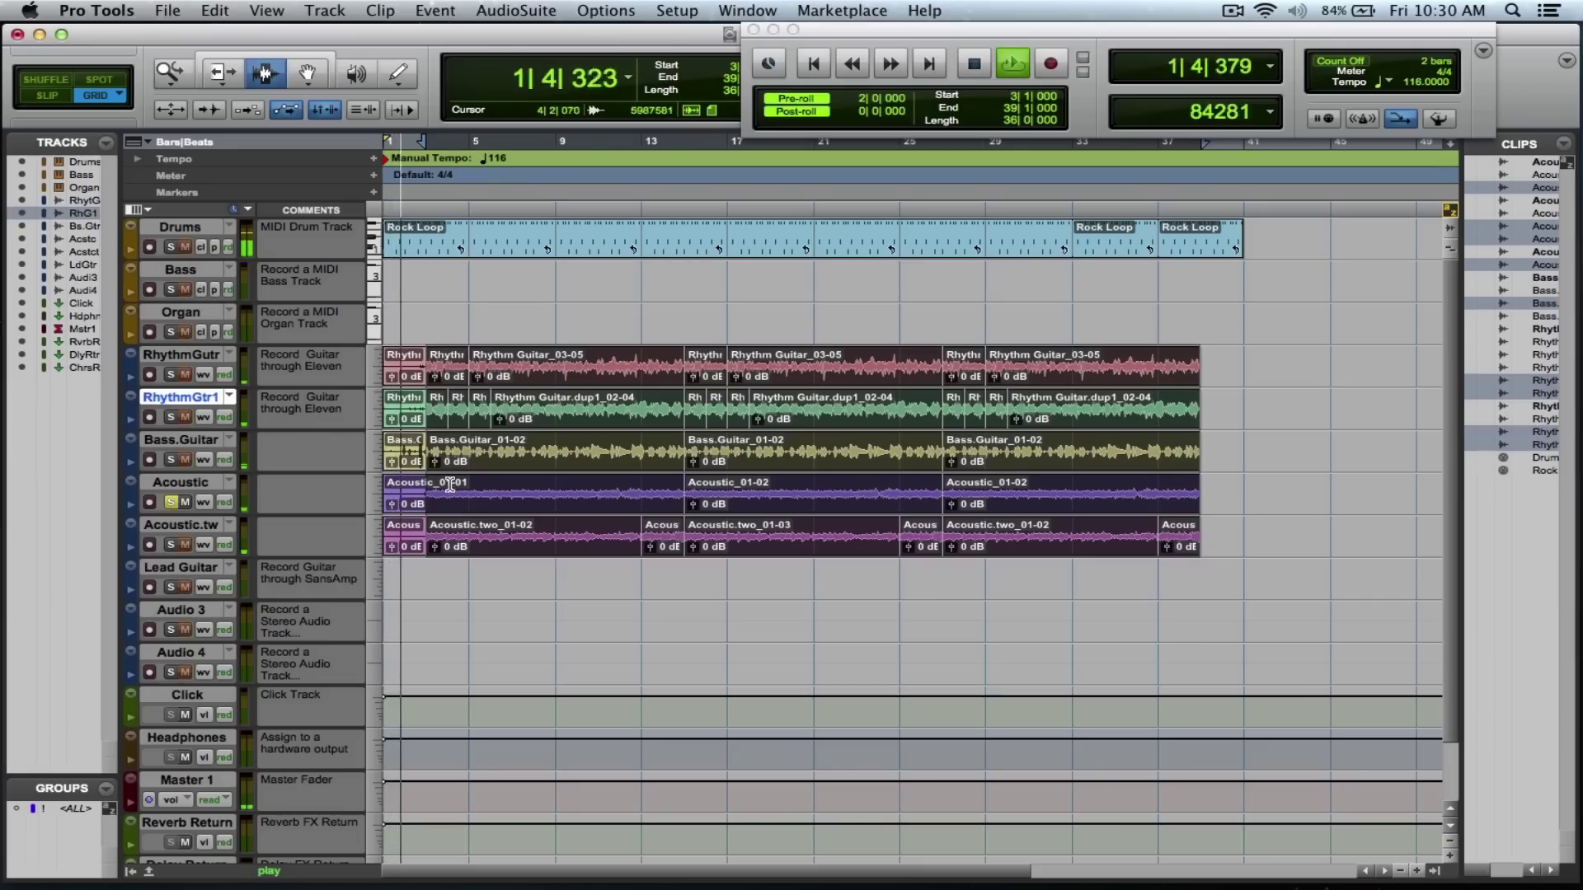
pyautogui.press('space')
pyautogui.press('super+k')
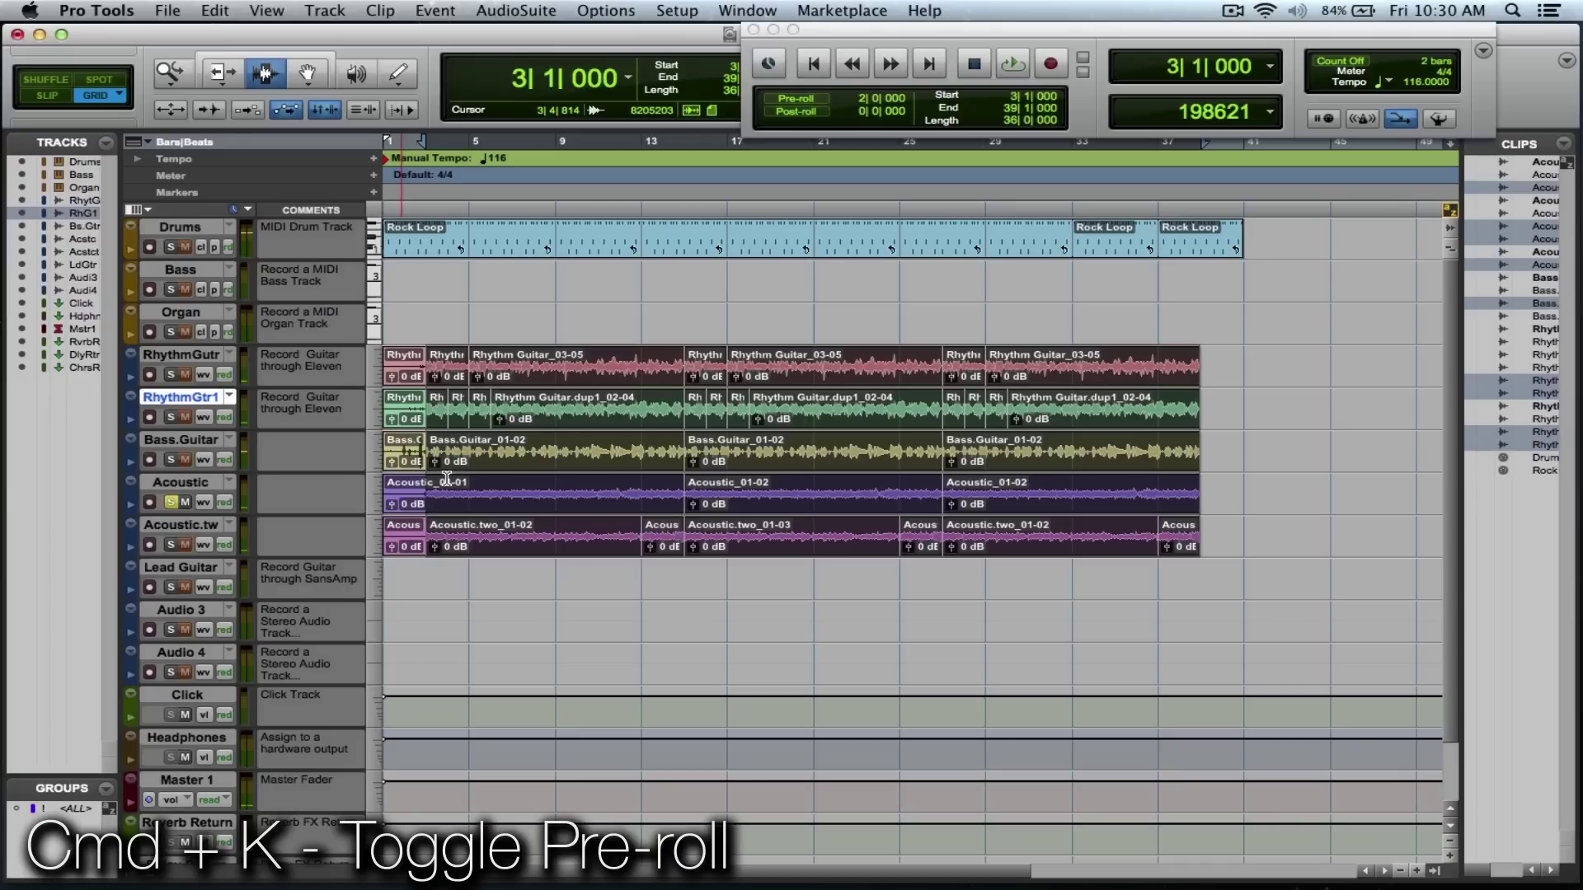
pyautogui.press('space')
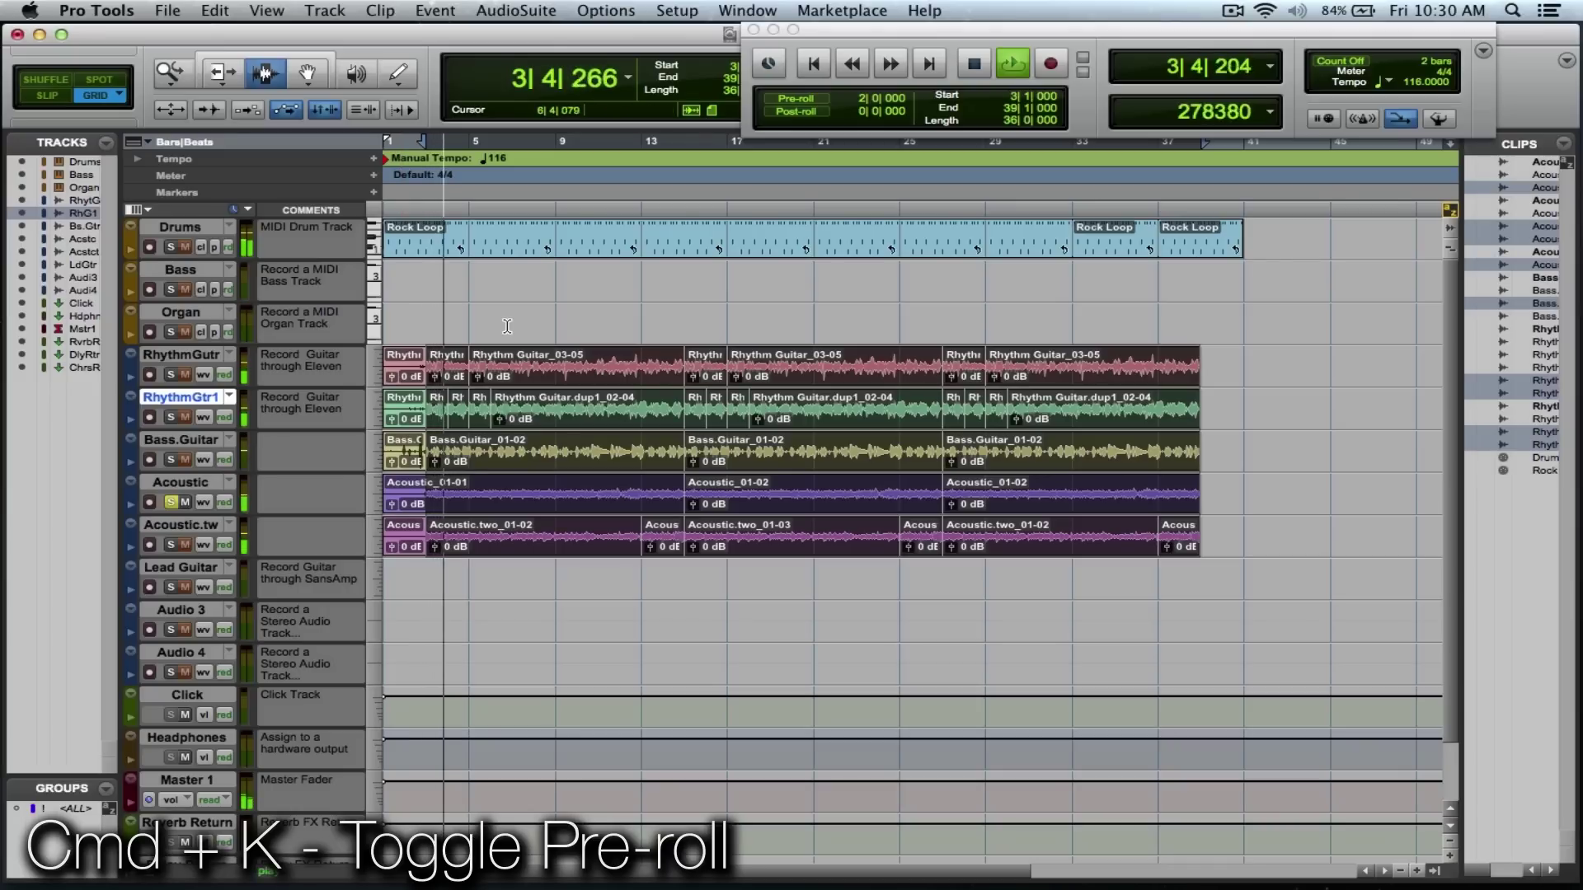
pyautogui.click(171, 545)
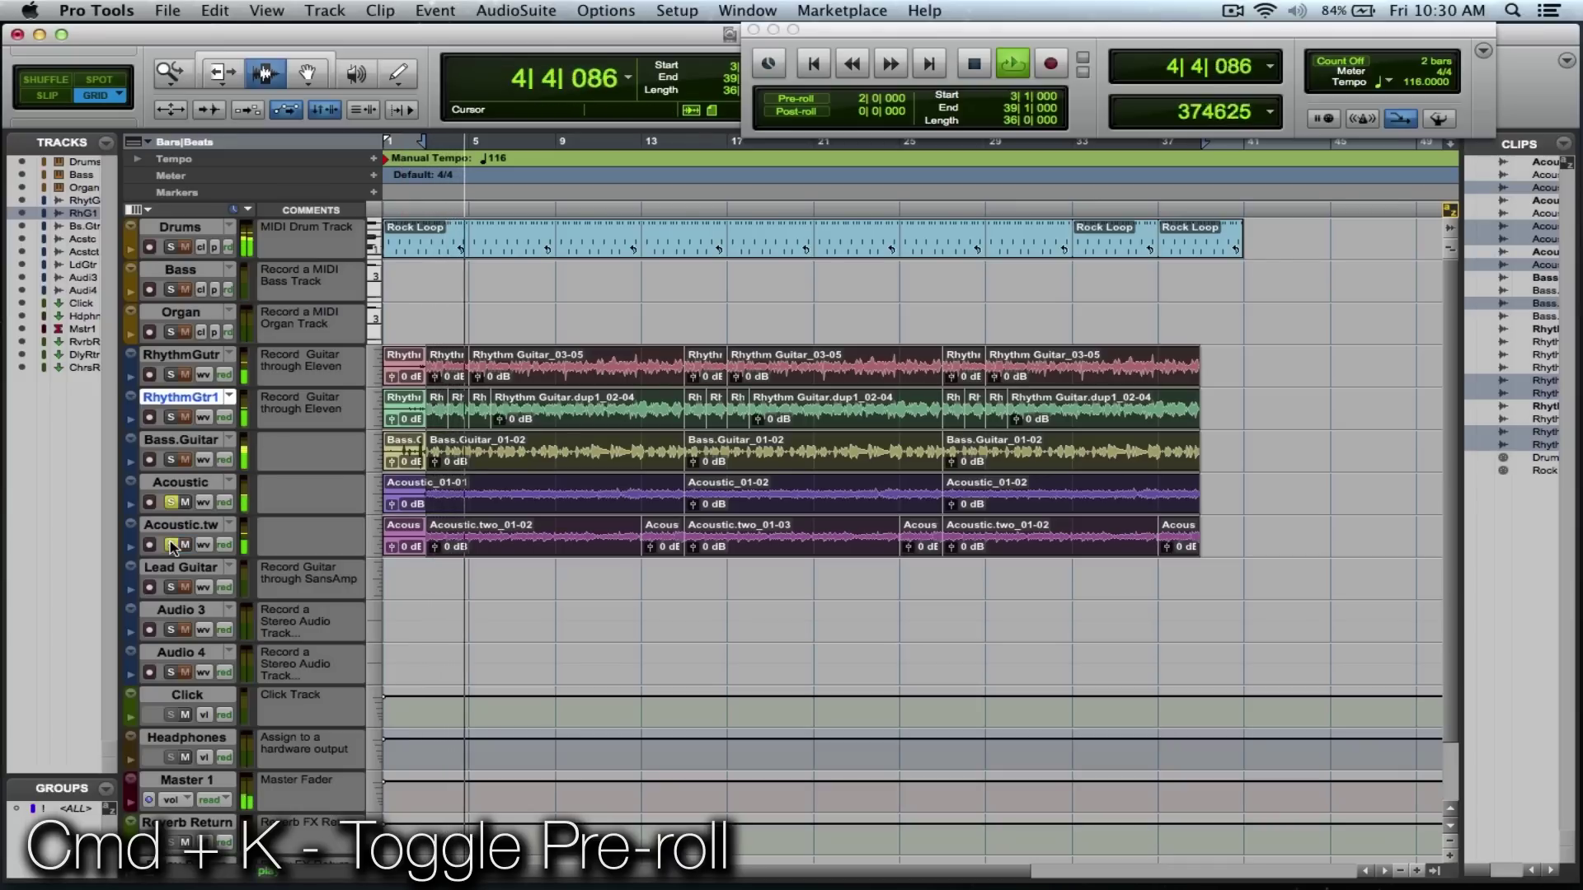
# Stop playback and copy an existing Reverb send to Acoustic and Acoustic.tw in the Mix window
pyautogui.press('super+equal')
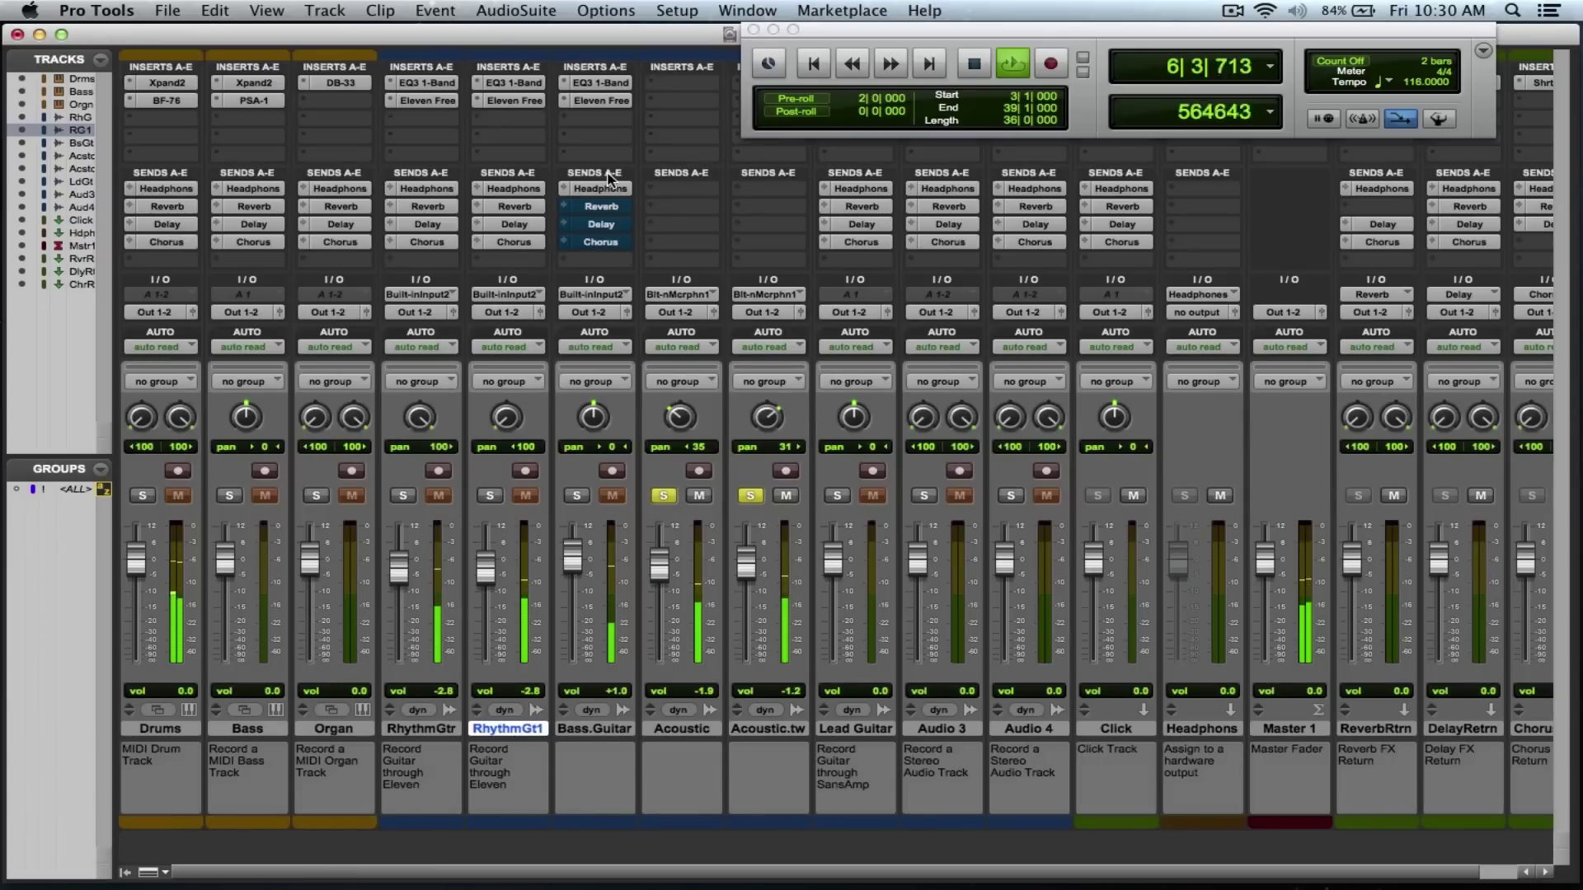
pyautogui.press('space')
pyautogui.moveTo(586, 213); pyautogui.dragTo(753, 216)
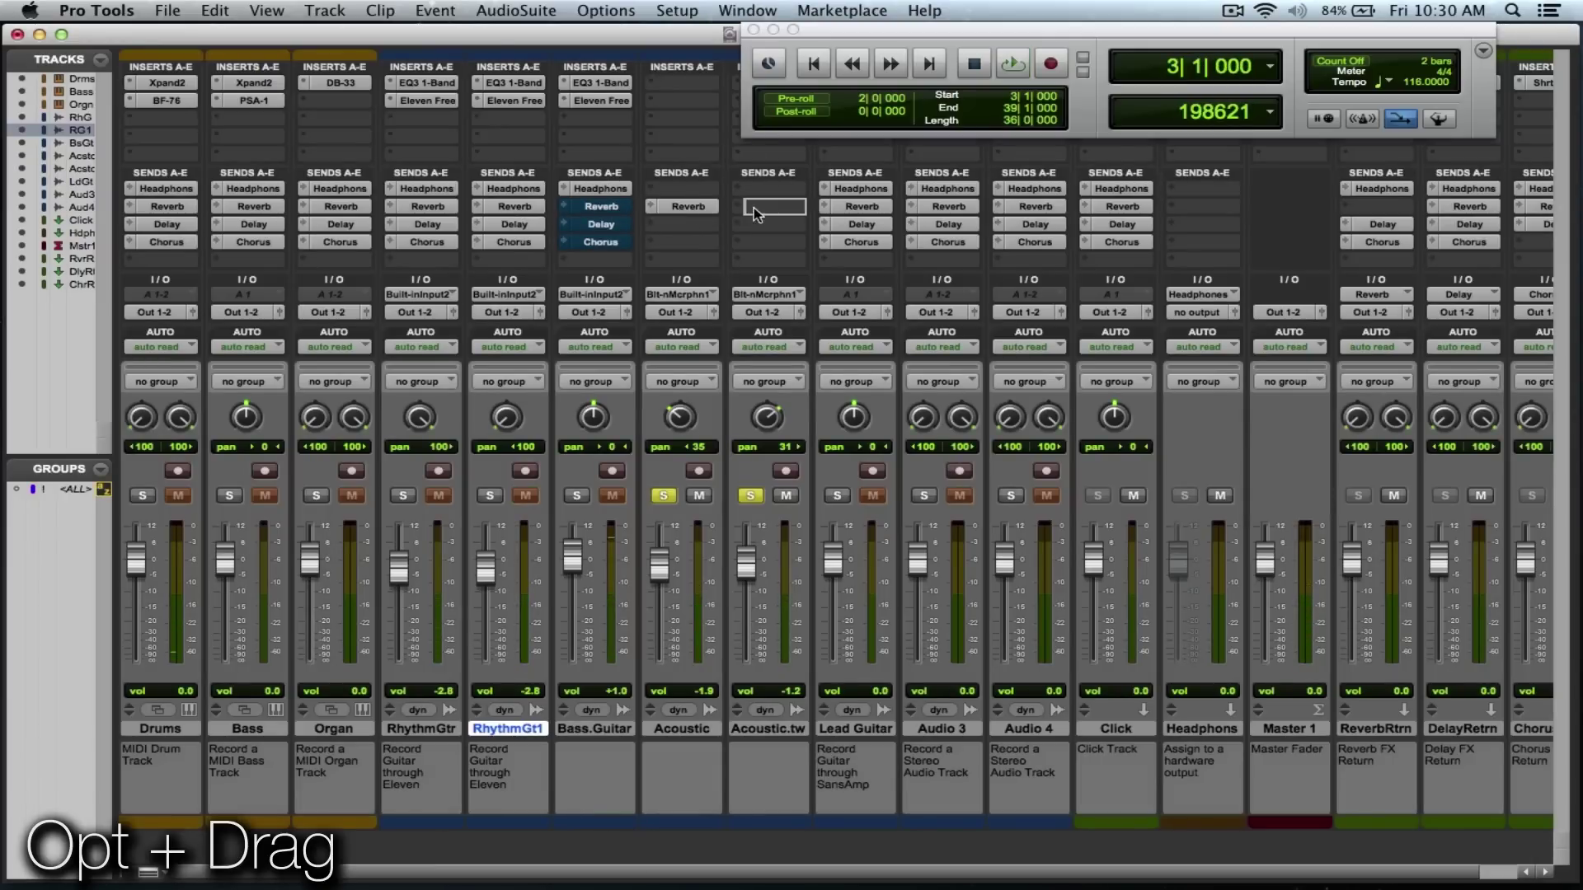
pyautogui.click(753, 217)
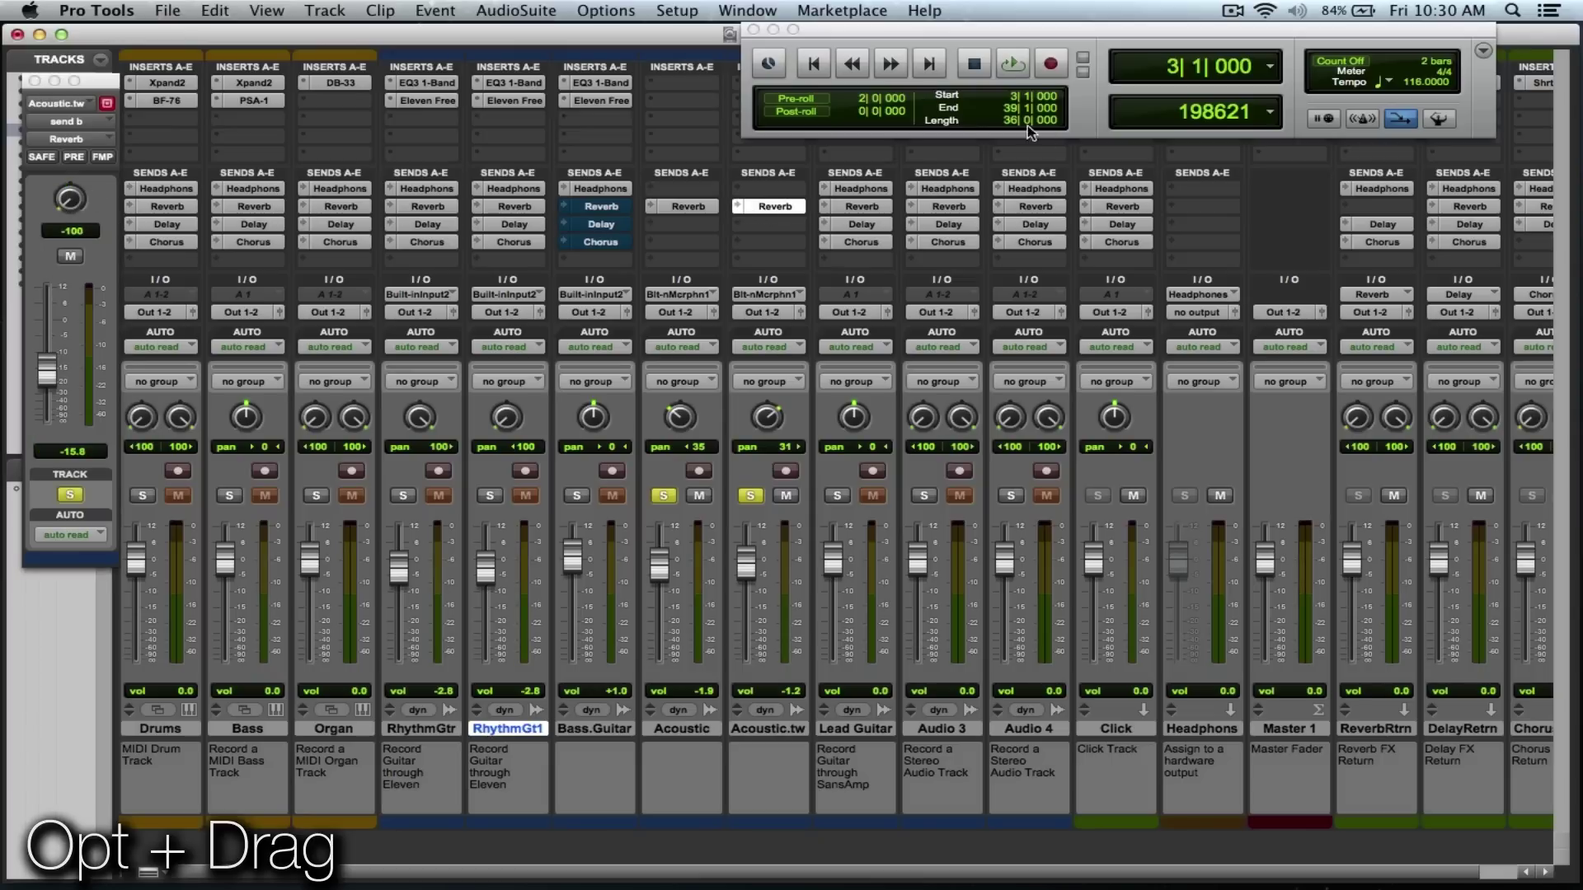
# During playback, pan Acoustic's Reverb send to 100 at +3.9 dB and raise Acoustic.tw's Reverb send to -1.0 dB
pyautogui.click(688, 206)
pyautogui.press('space')
pyautogui.keyDown('alt'); pyautogui.click(72, 198); pyautogui.keyUp('alt')
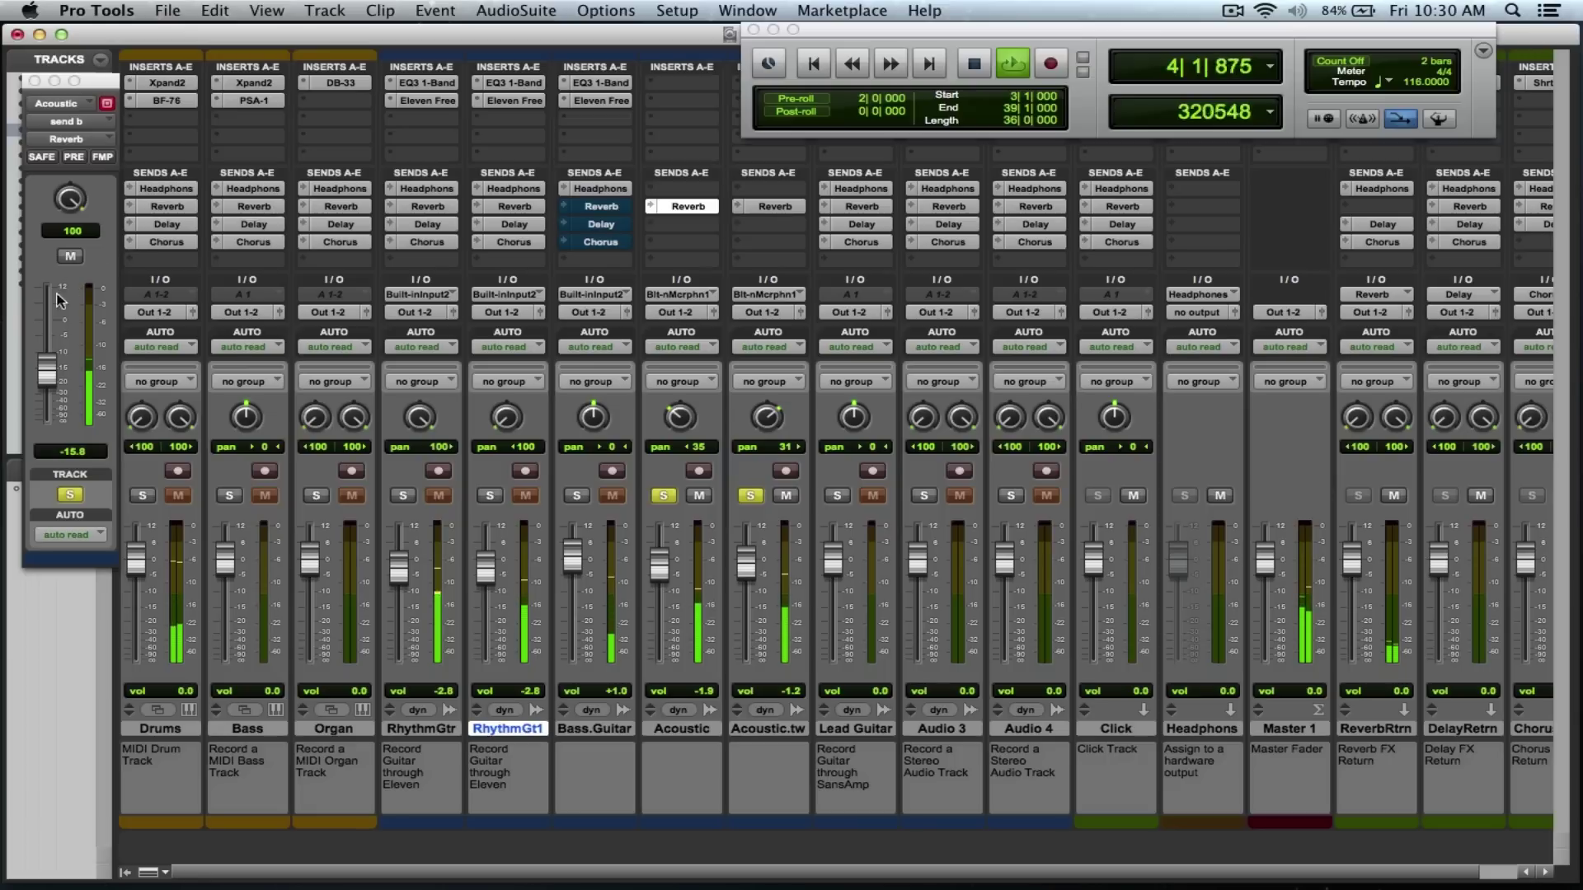
pyautogui.moveTo(47, 370); pyautogui.dragTo(52, 295)
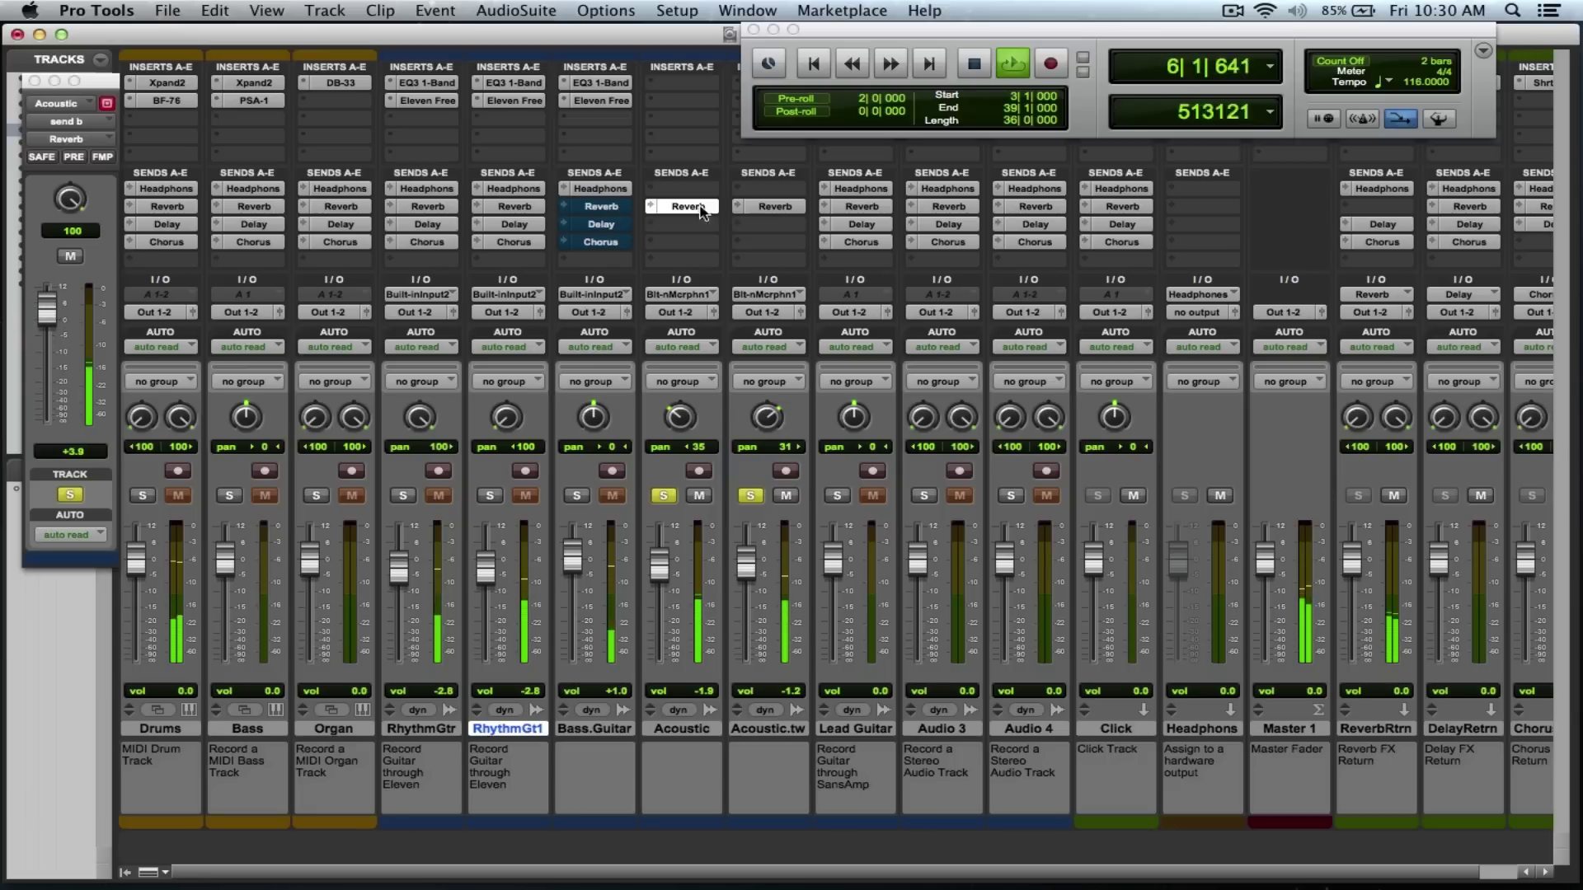
pyautogui.moveTo(49, 370); pyautogui.dragTo(58, 327)
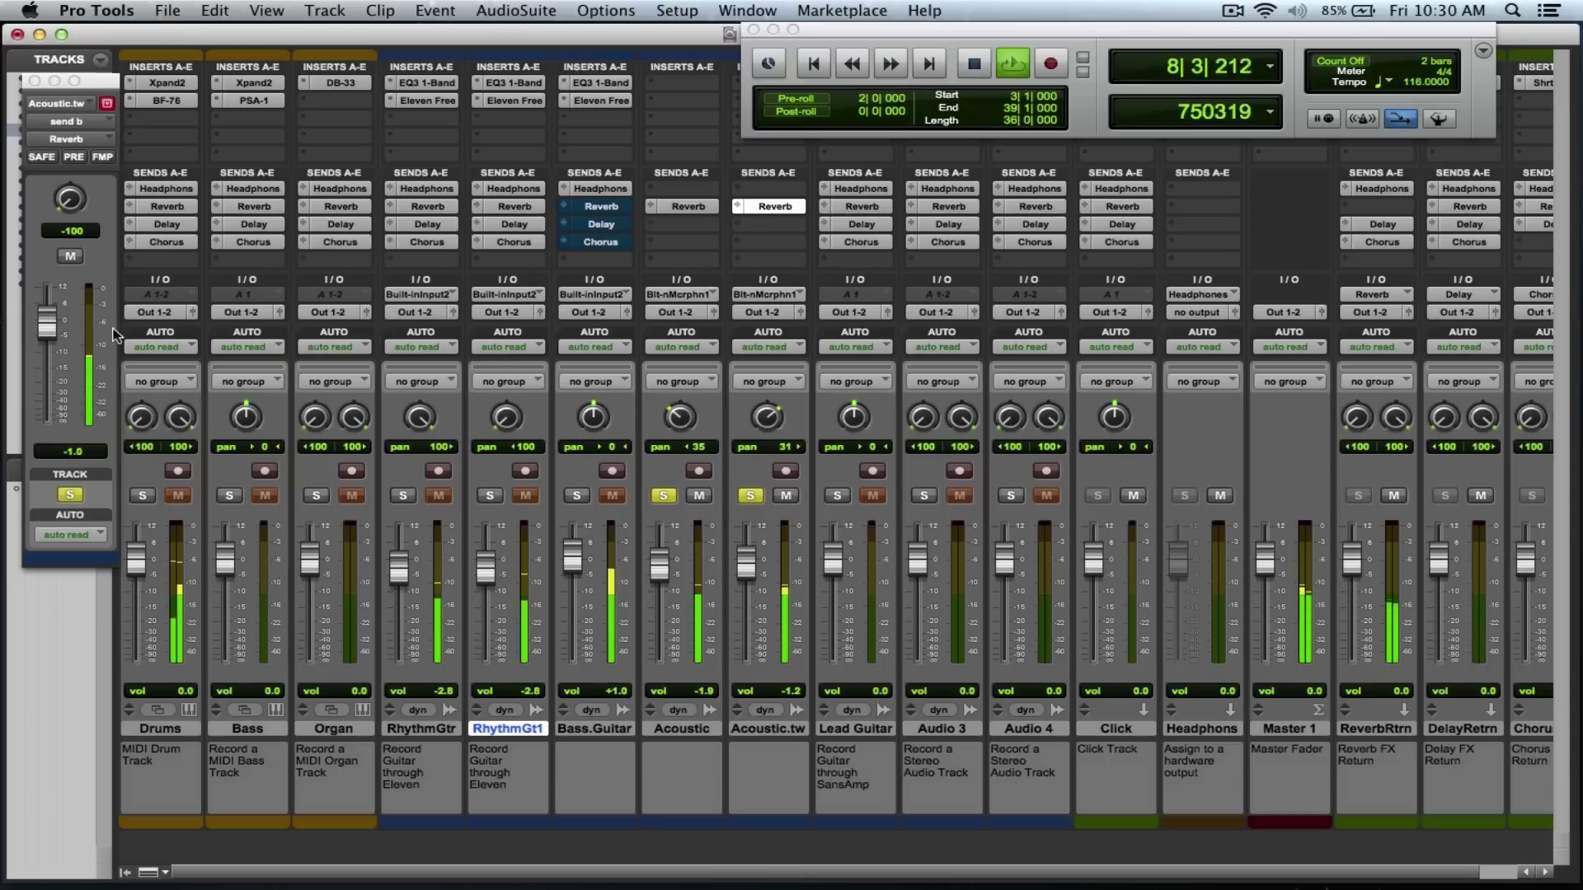
# Clear the solo on all tracks and lower both Acoustic and Acoustic.tw to -4.9 dB
pyautogui.keyDown('alt'); pyautogui.click(664, 495); pyautogui.keyUp('alt')
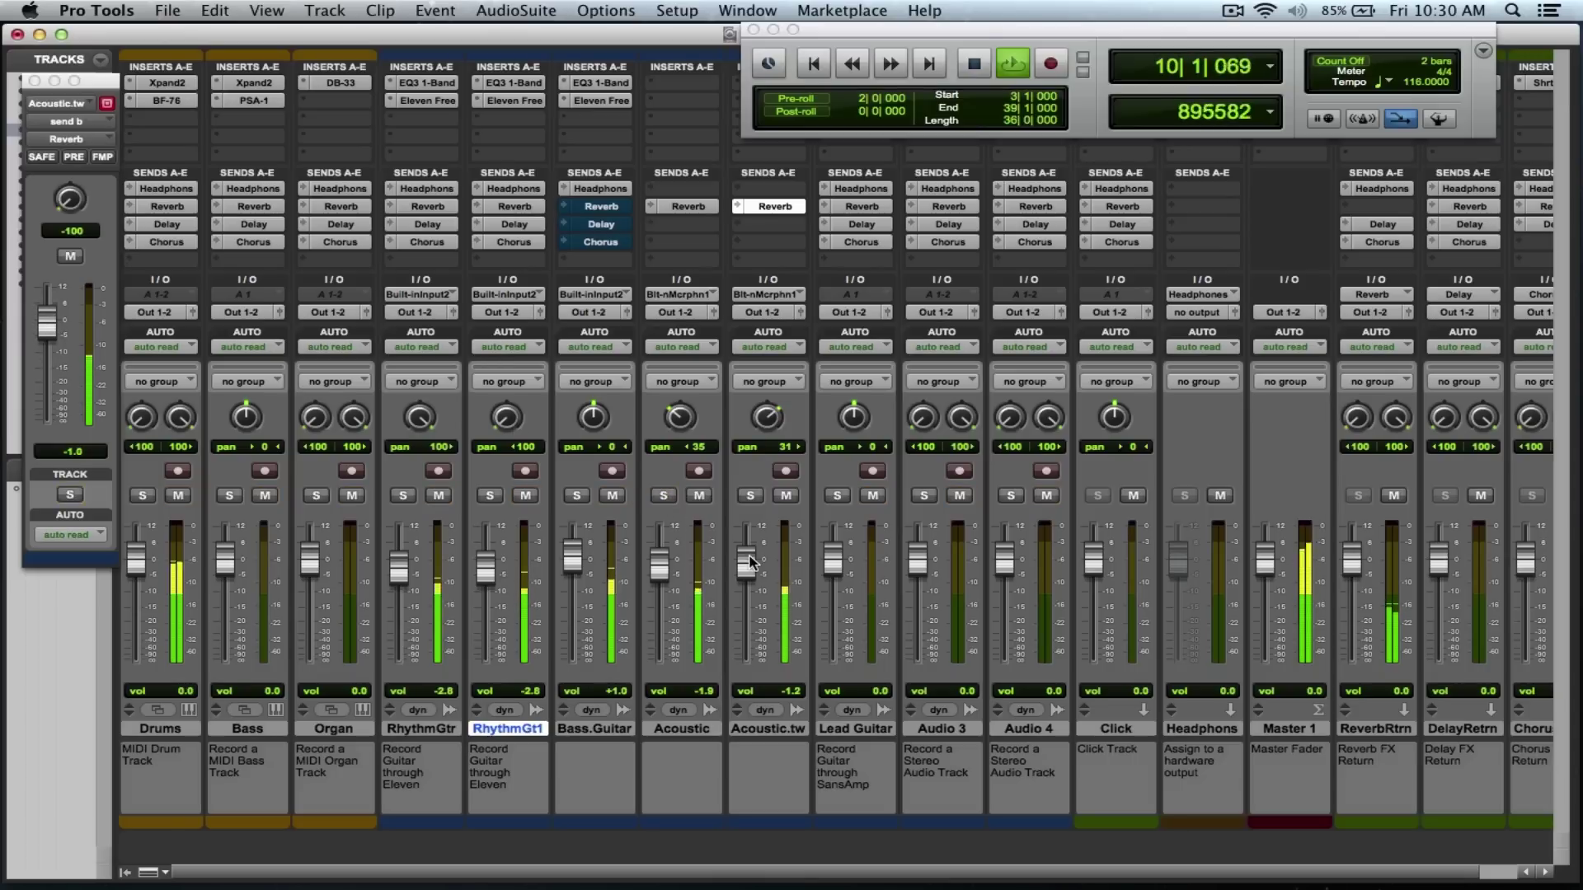
pyautogui.moveTo(749, 562); pyautogui.dragTo(660, 585)
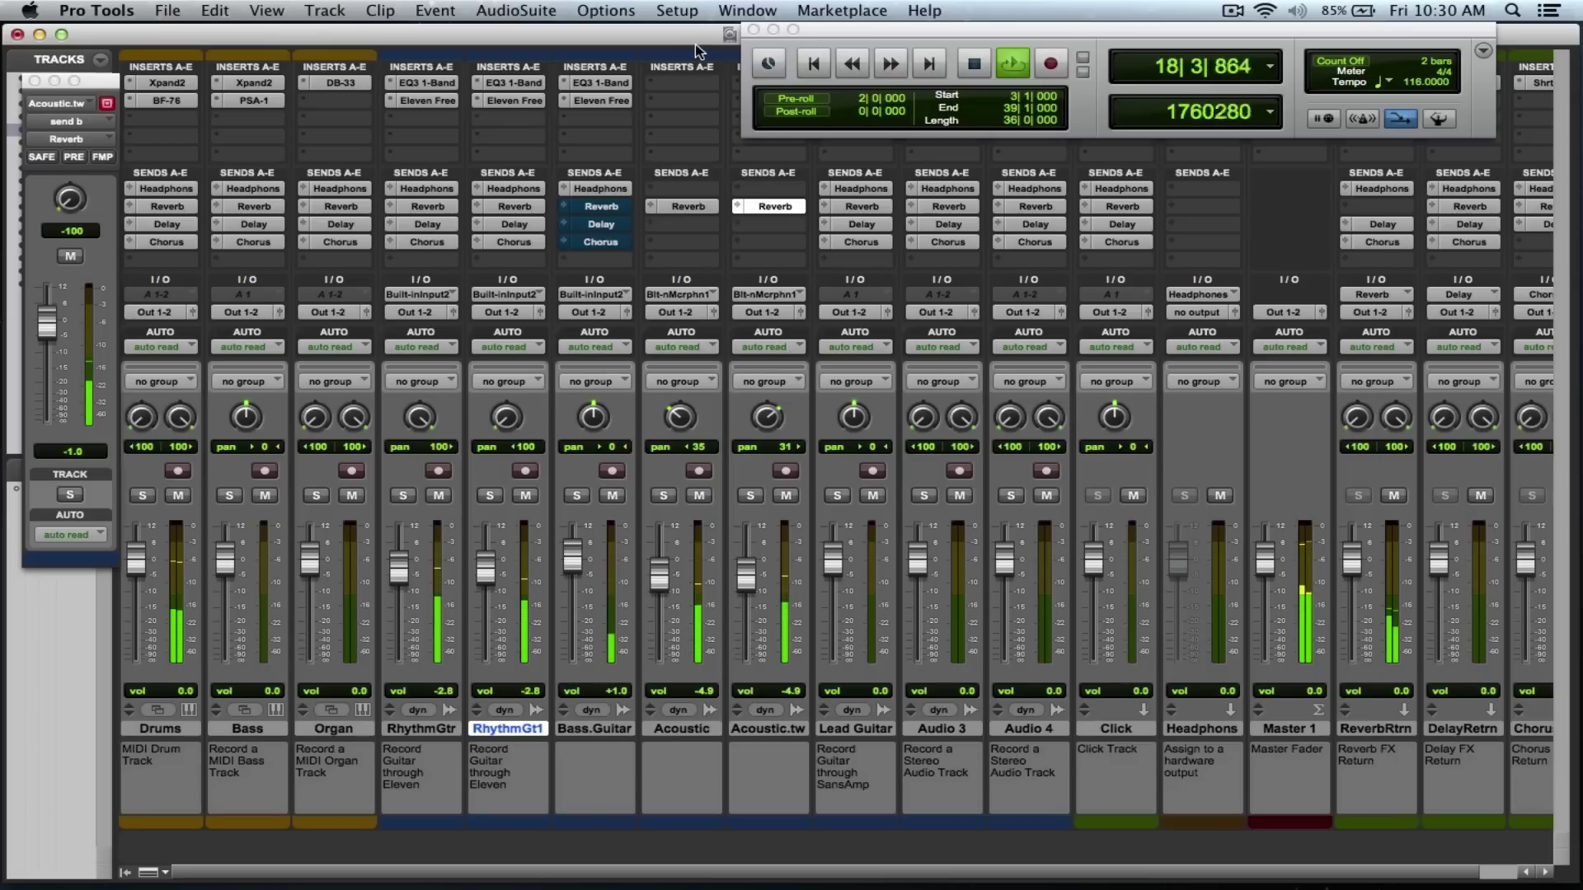
# Raise the Chorus send level on RhythmGtr1, stop playback and return to the Edit window
pyautogui.click(513, 242)
pyautogui.moveTo(46, 419); pyautogui.dragTo(47, 364)
pyautogui.press('space')
pyautogui.press('super+equal')
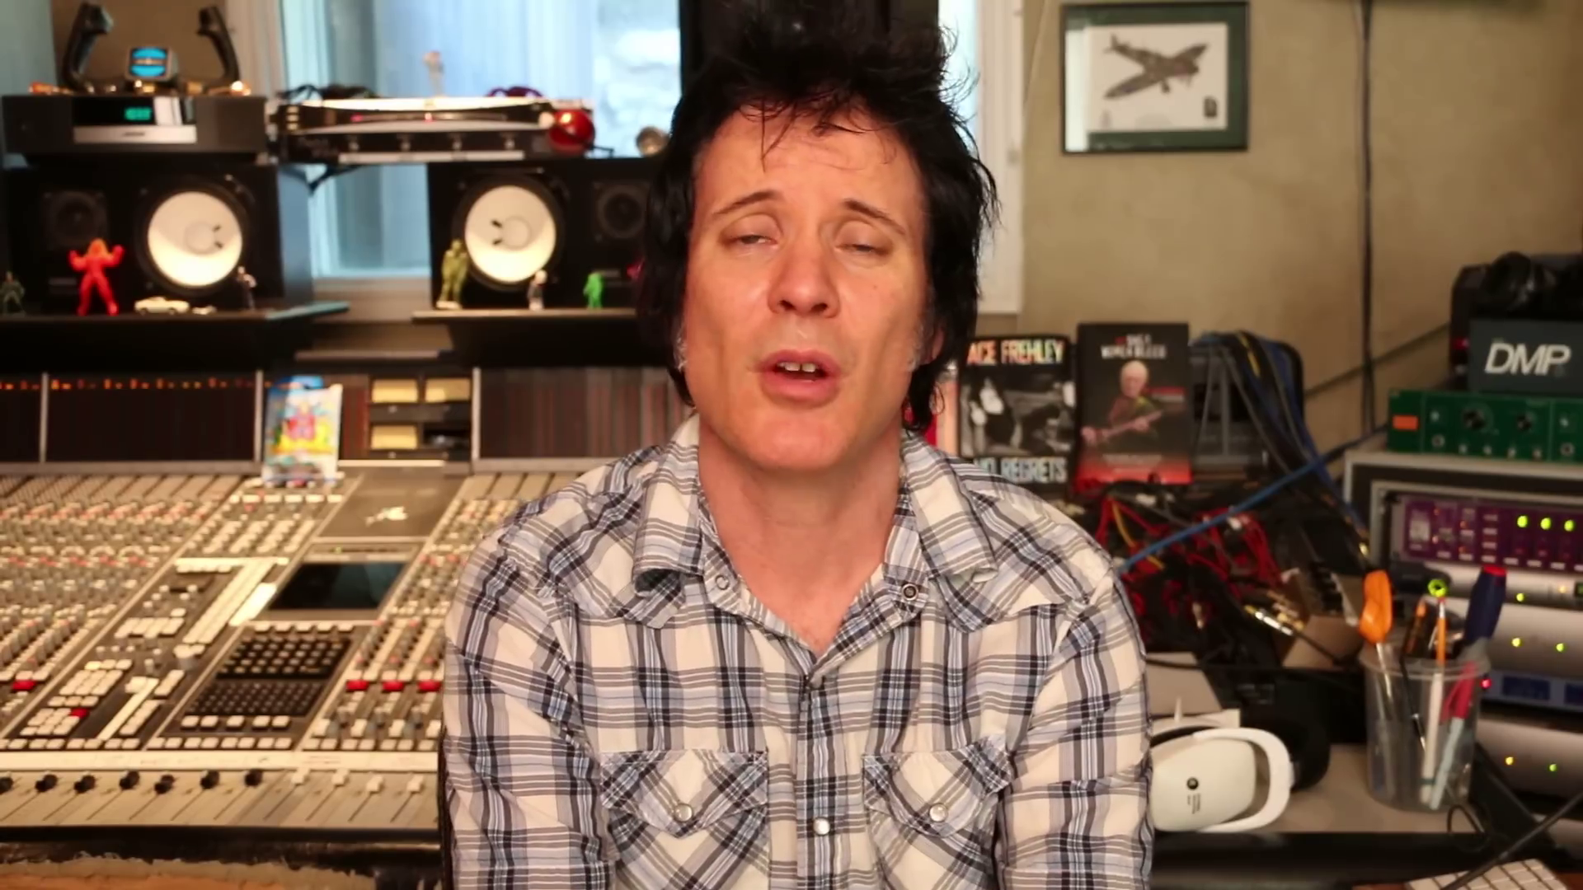